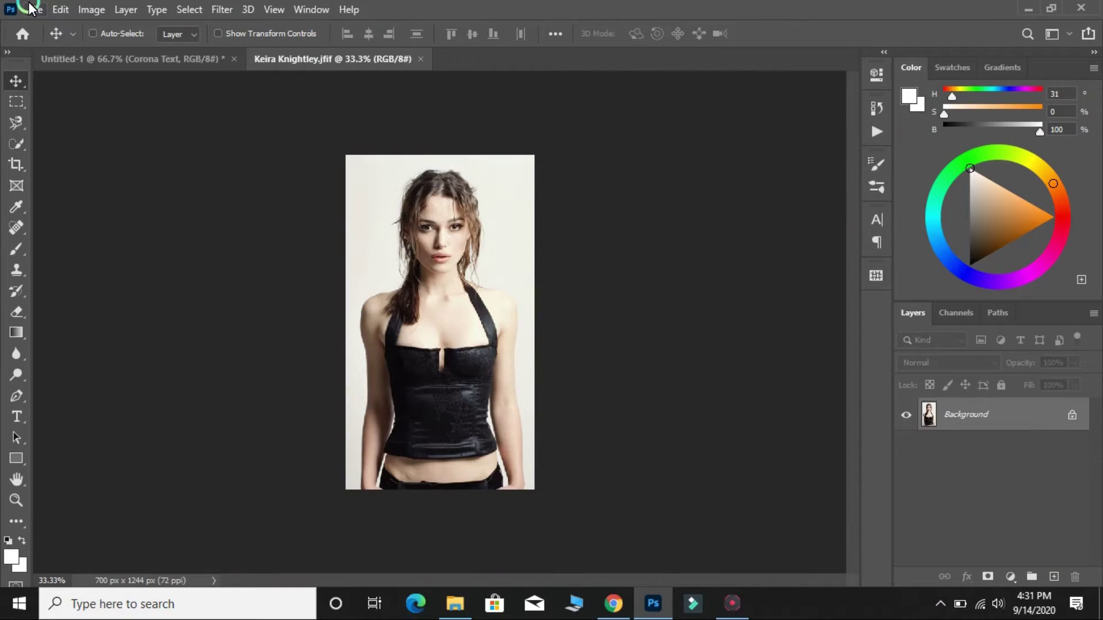
Drag the foggy-street Background.jpg from Downloads into Photoshop as its own document.
{"action": "left_click", "coordinate": [455, 603]}
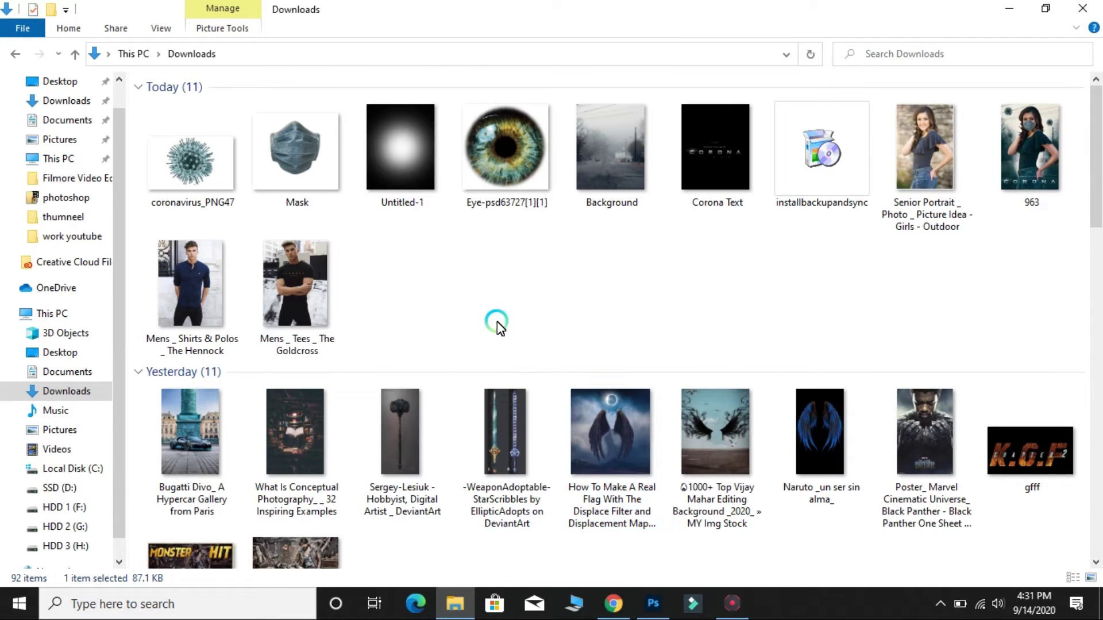
{"action": "double_click", "coordinate": [597, 132]}
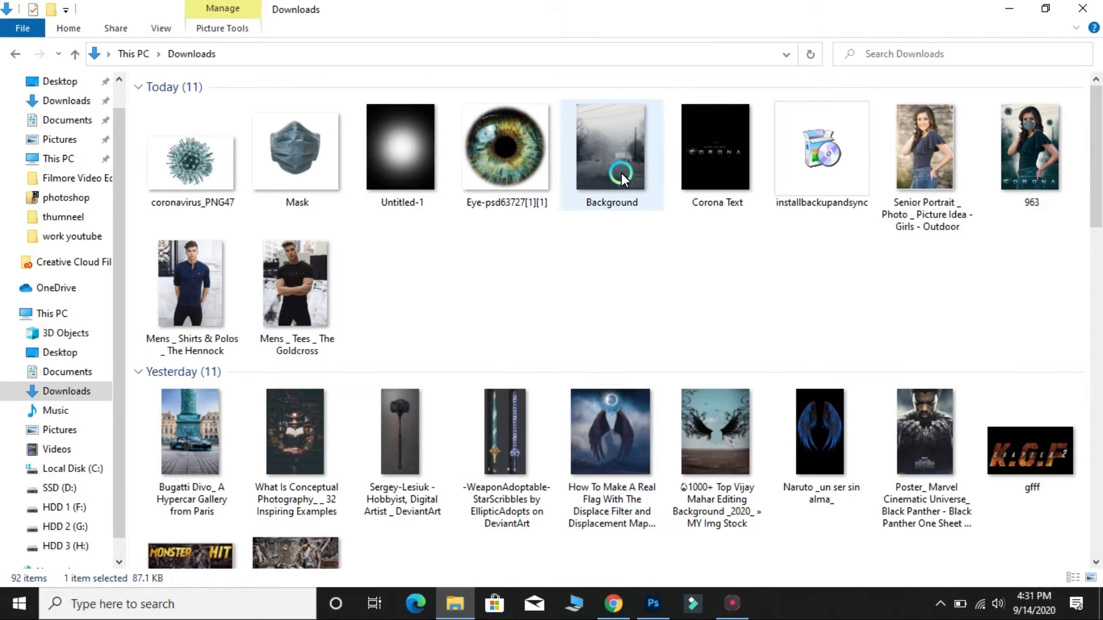
{"action": "left_click_drag", "start_coordinate": [590, 115], "coordinate": [646, 596]}
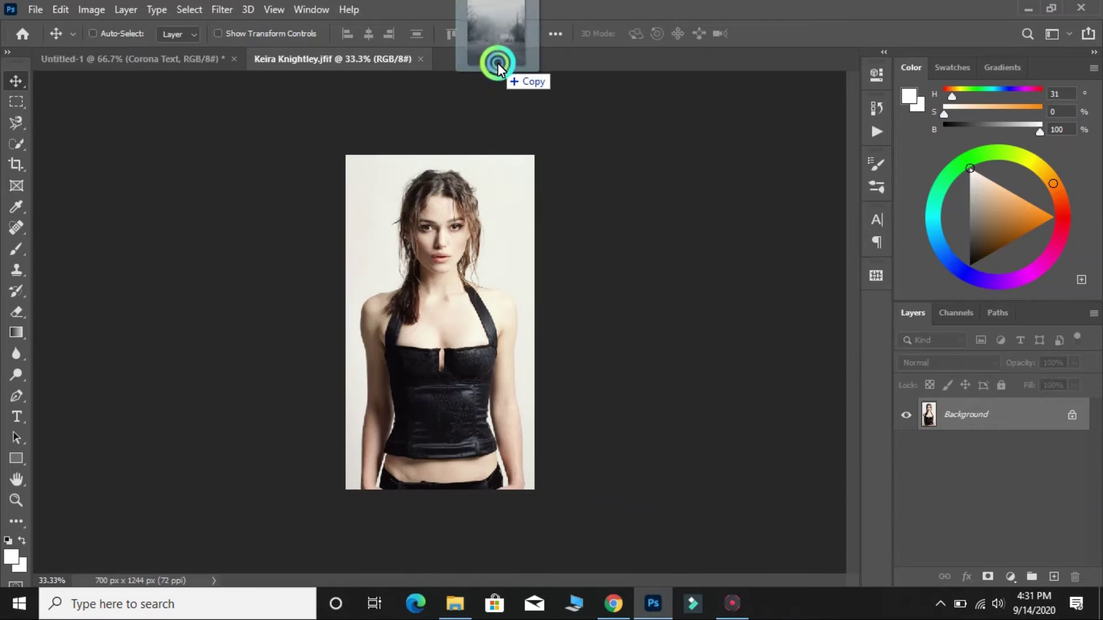
{"action": "left_click_drag", "start_coordinate": [646, 596], "coordinate": [498, 62]}
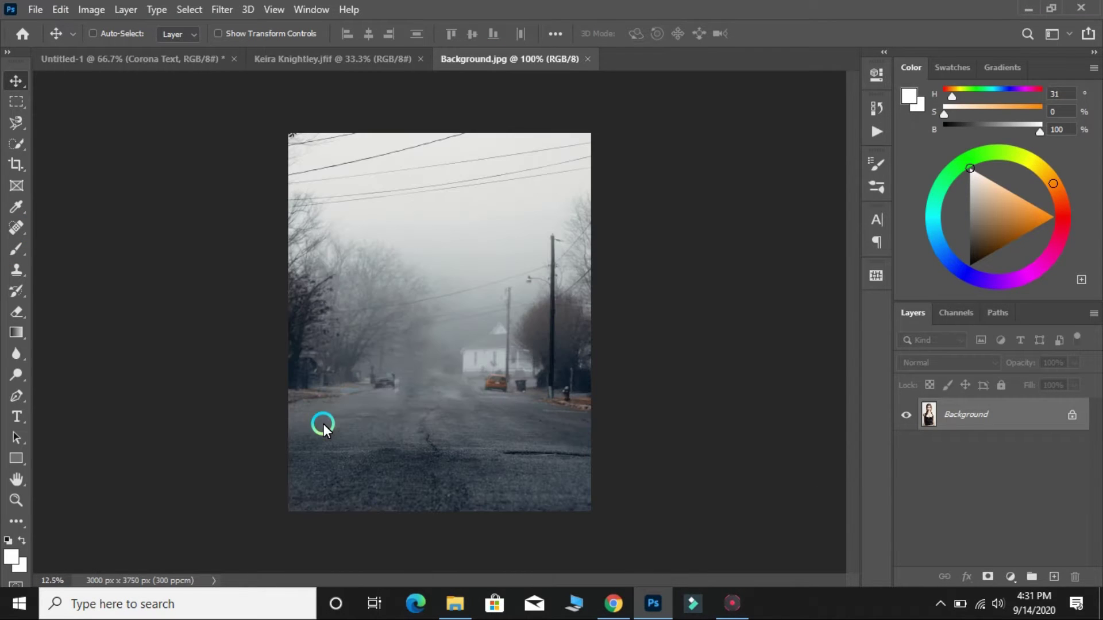
Quick-select the woman and delete the white backdrop from a duplicated portrait layer.
{"action": "left_click", "coordinate": [336, 58]}
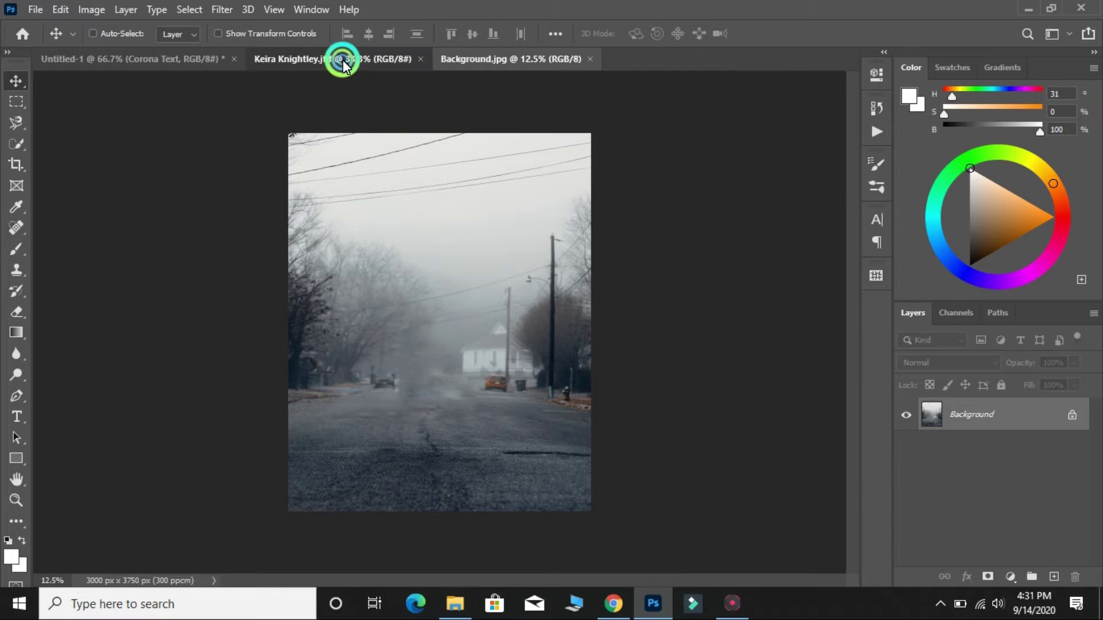
{"action": "key", "text": "w"}
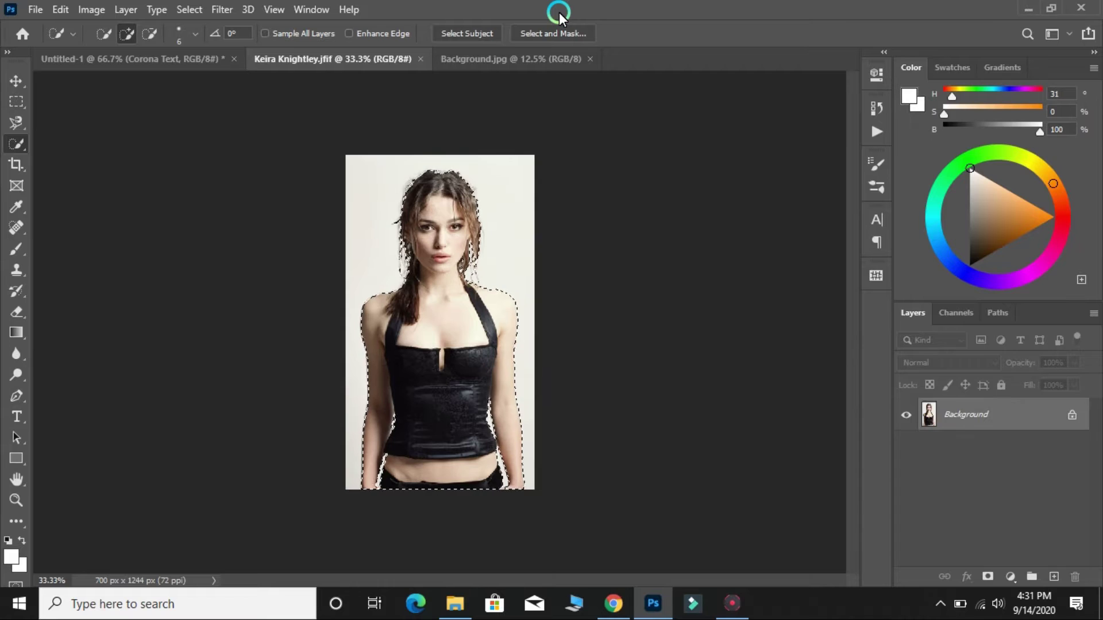
{"action": "key", "text": "ctrl+plus"}
{"action": "key", "text": "ctrl+plus"}
{"action": "key", "text": "ctrl+plus"}
{"action": "scroll", "coordinate": [697, 101], "scroll_direction": "up", "scroll_amount": 3}
{"action": "scroll", "coordinate": [728, 201], "scroll_direction": "up", "scroll_amount": 3}
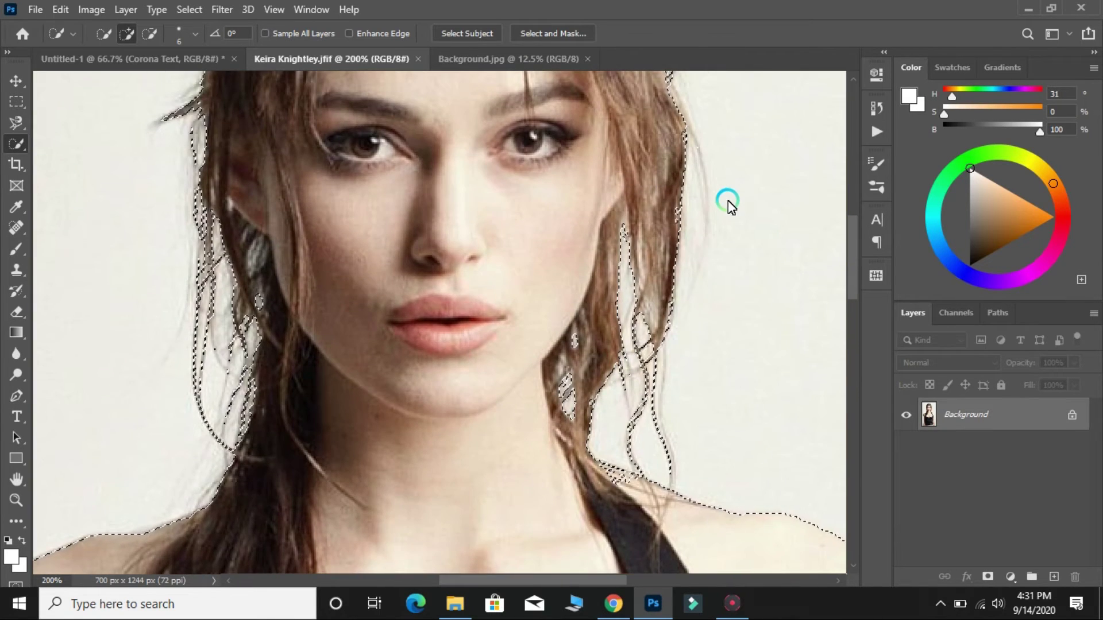
{"action": "scroll", "coordinate": [732, 216], "scroll_direction": "up", "scroll_amount": 3}
{"action": "key", "text": "ctrl+minus"}
{"action": "key", "text": "ctrl+minus"}
{"action": "key", "text": "ctrl+minus"}
{"action": "key", "text": "ctrl+minus"}
{"action": "key", "text": "ctrl+minus"}
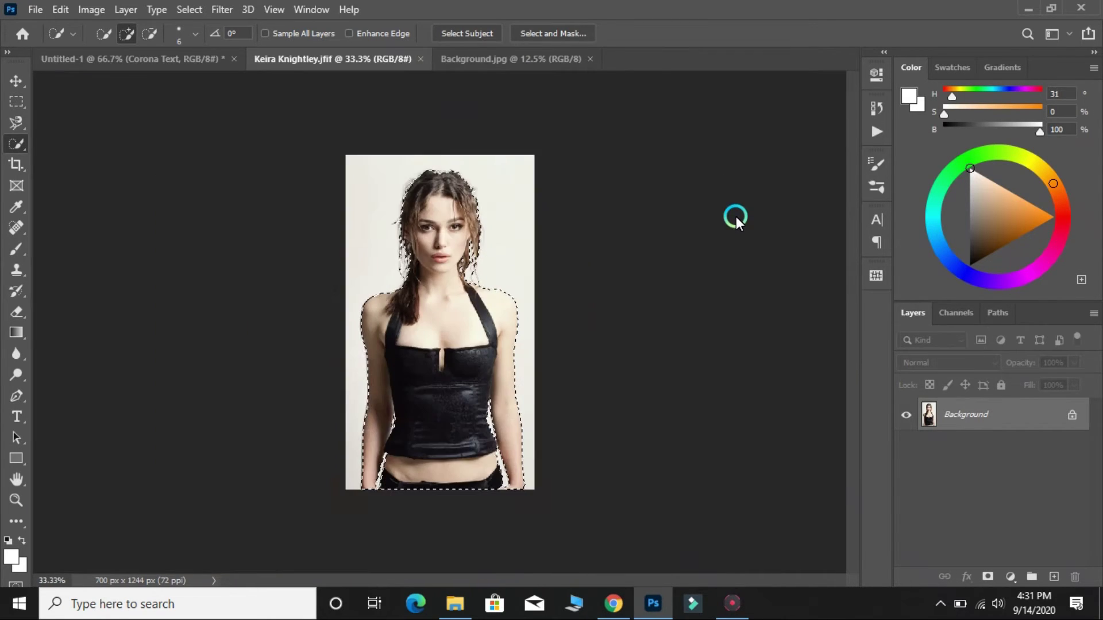
{"action": "left_click_drag", "start_coordinate": [976, 414], "coordinate": [1054, 576]}
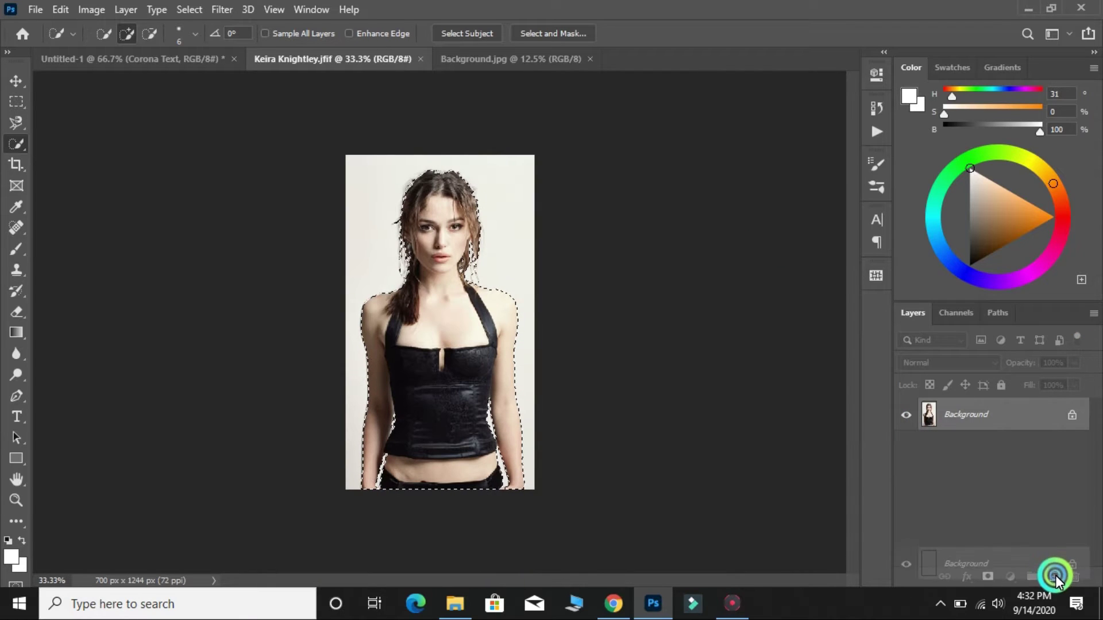
{"action": "key", "text": "ctrl+shift+i"}
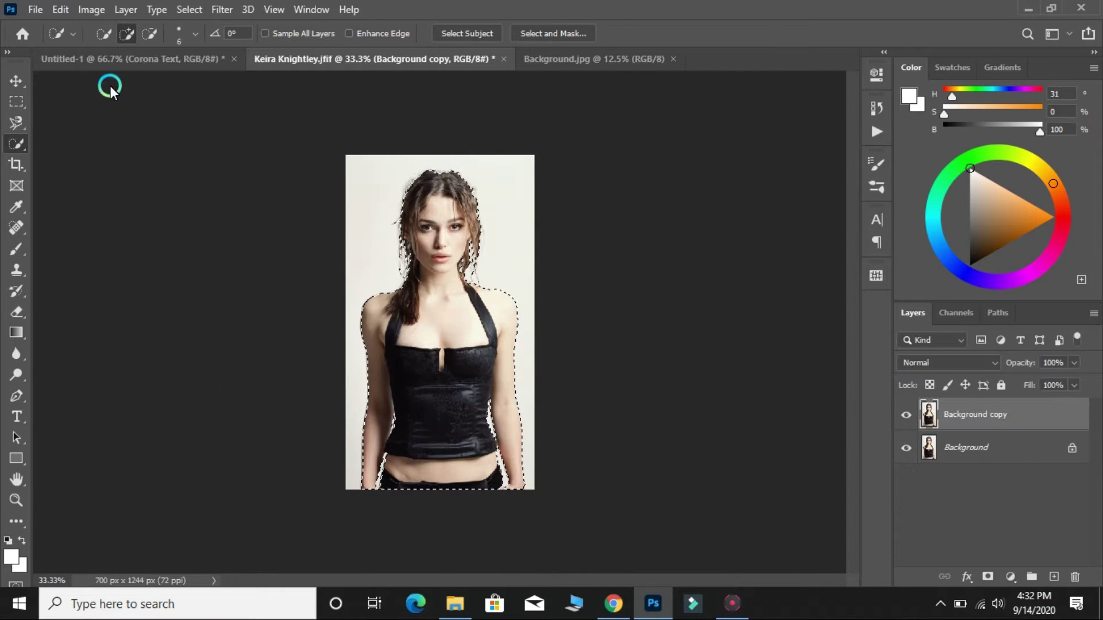
{"action": "key", "text": "Delete"}
{"action": "left_click", "coordinate": [906, 448]}
{"action": "key", "text": "ctrl+d"}
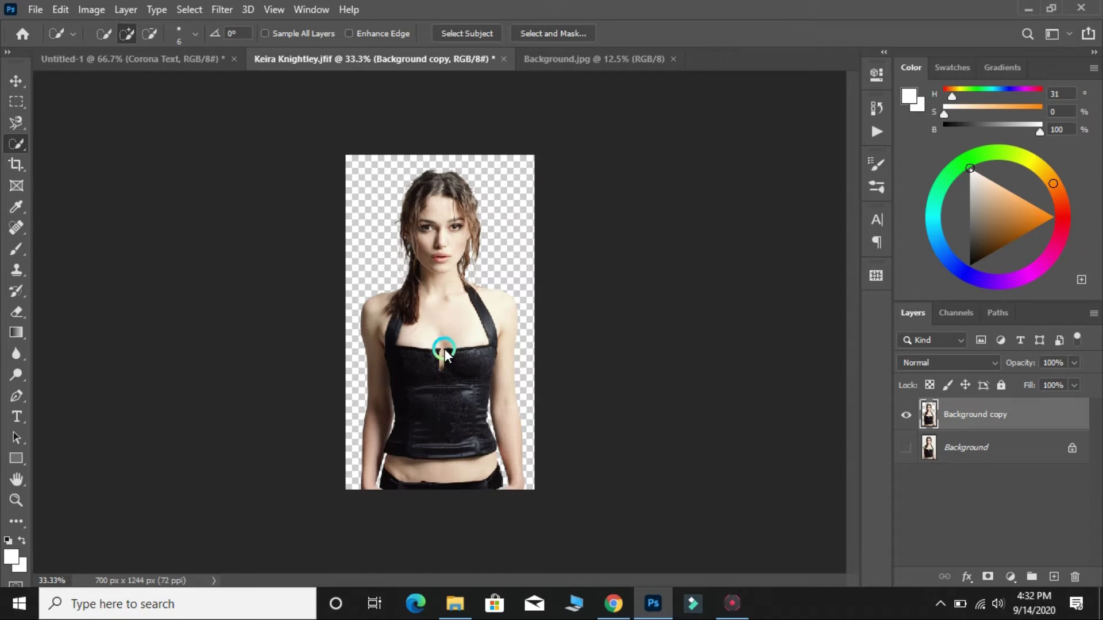
Move the cut-out woman onto the street photo, enlarge her, and launch Camera Raw Filter.
{"action": "left_click", "coordinate": [16, 84]}
{"action": "mouse_move", "coordinate": [432, 340]}
{"action": "left_mouse_down"}
{"action": "mouse_move", "coordinate": [467, 229]}
{"action": "mouse_move", "coordinate": [398, 343]}
{"action": "left_mouse_up"}
{"action": "key", "text": "ctrl+t"}
{"action": "mouse_move", "coordinate": [426, 402]}
{"action": "left_mouse_down"}
{"action": "mouse_move", "coordinate": [541, 512]}
{"action": "mouse_move", "coordinate": [476, 489]}
{"action": "left_mouse_up"}
{"action": "key", "text": "Return"}
{"action": "key", "text": "ctrl+t"}
{"action": "key", "text": "Return"}
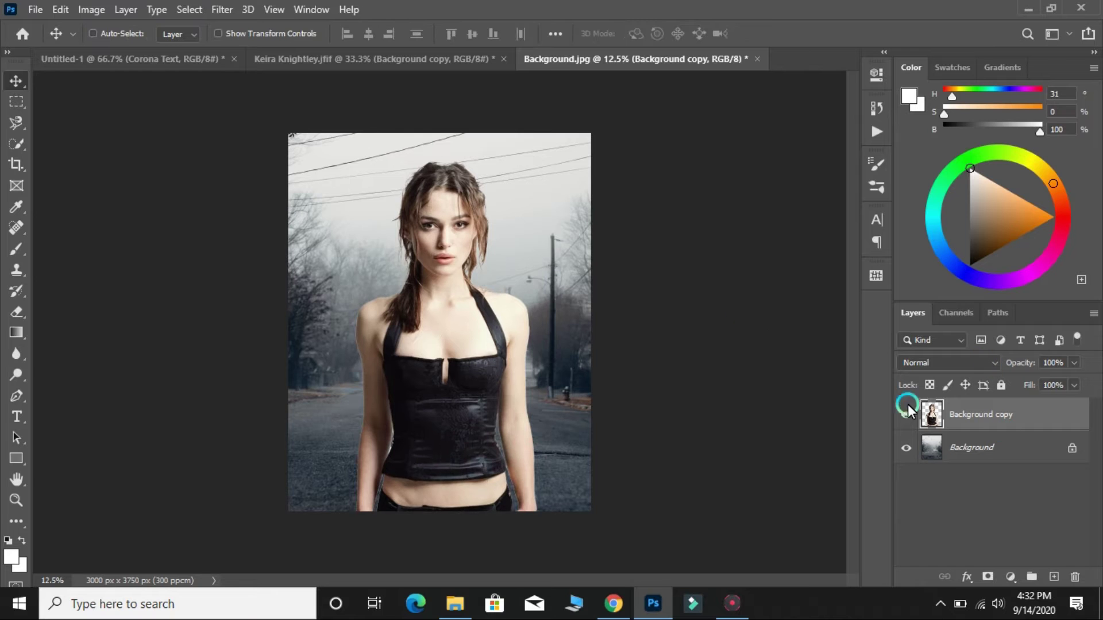
{"action": "left_click", "coordinate": [236, 16]}
{"action": "left_click", "coordinate": [328, 109]}
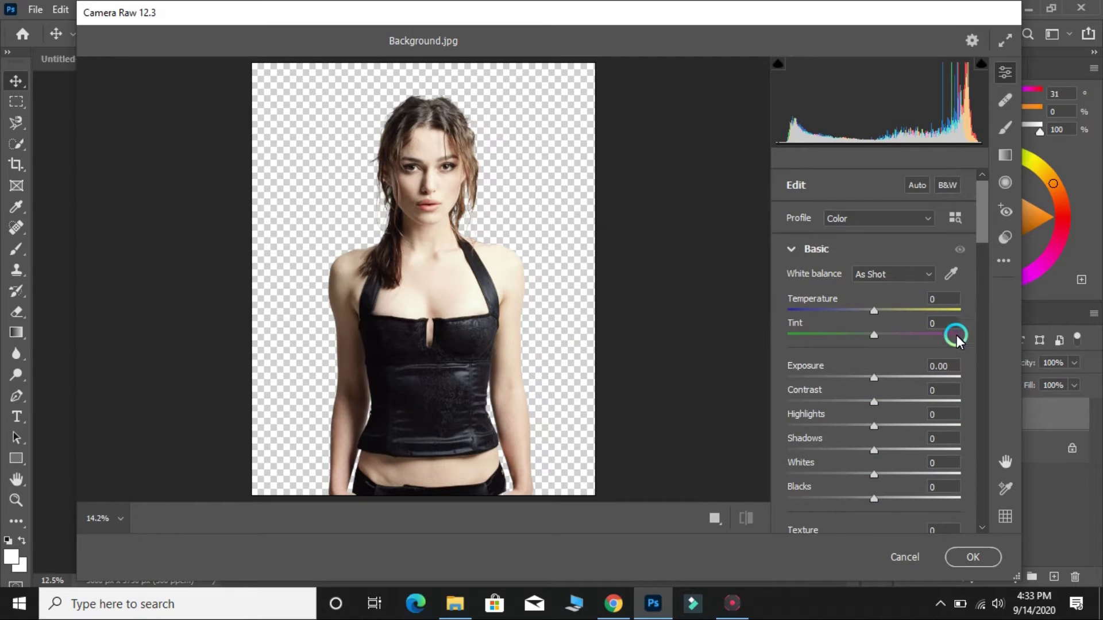
Apply Exposure −1.40, Contrast +46, Highlights +21, Shadows −67, Whites +27, Blacks +100, Temperature −10.
{"action": "mouse_move", "coordinate": [894, 368]}
{"action": "left_mouse_down"}
{"action": "mouse_move", "coordinate": [869, 364]}
{"action": "mouse_move", "coordinate": [940, 385]}
{"action": "mouse_move", "coordinate": [894, 404]}
{"action": "left_mouse_up"}
{"action": "left_click_drag", "start_coordinate": [875, 448], "coordinate": [818, 440]}
{"action": "mouse_move", "coordinate": [874, 461]}
{"action": "left_mouse_down"}
{"action": "mouse_move", "coordinate": [898, 463]}
{"action": "mouse_move", "coordinate": [867, 451]}
{"action": "mouse_move", "coordinate": [793, 461]}
{"action": "mouse_move", "coordinate": [1020, 453]}
{"action": "left_mouse_up"}
{"action": "scroll", "coordinate": [895, 460], "scroll_direction": "down", "scroll_amount": 1}
{"action": "left_click", "coordinate": [908, 315]}
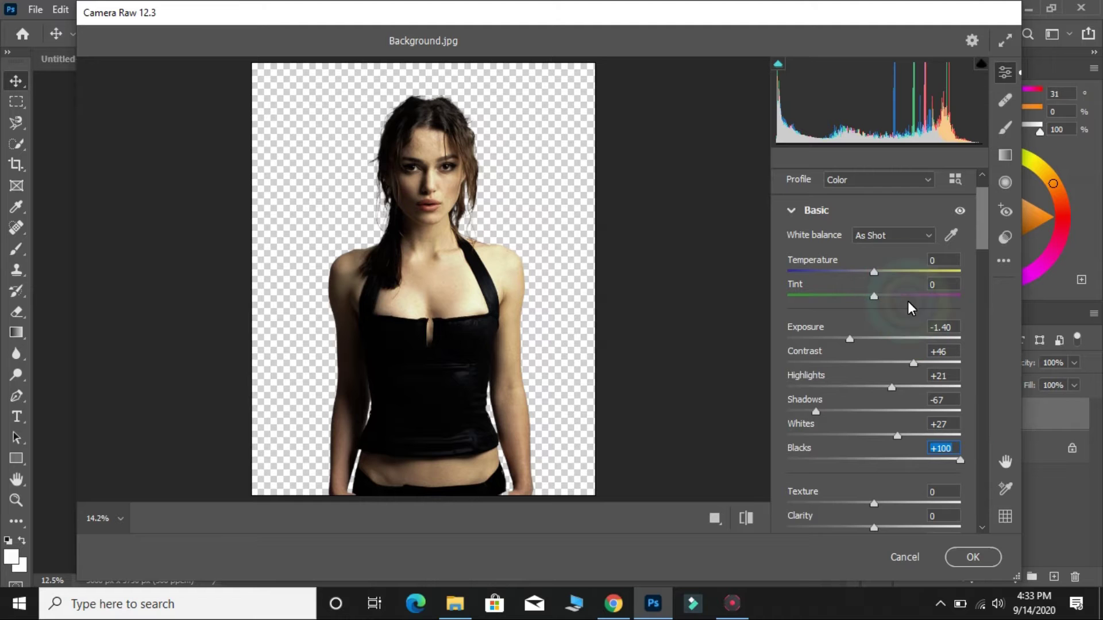
{"action": "mouse_move", "coordinate": [891, 270]}
{"action": "left_mouse_down"}
{"action": "mouse_move", "coordinate": [911, 268]}
{"action": "mouse_move", "coordinate": [870, 280]}
{"action": "mouse_move", "coordinate": [879, 277]}
{"action": "left_mouse_up"}
{"action": "left_click", "coordinate": [1055, 495]}
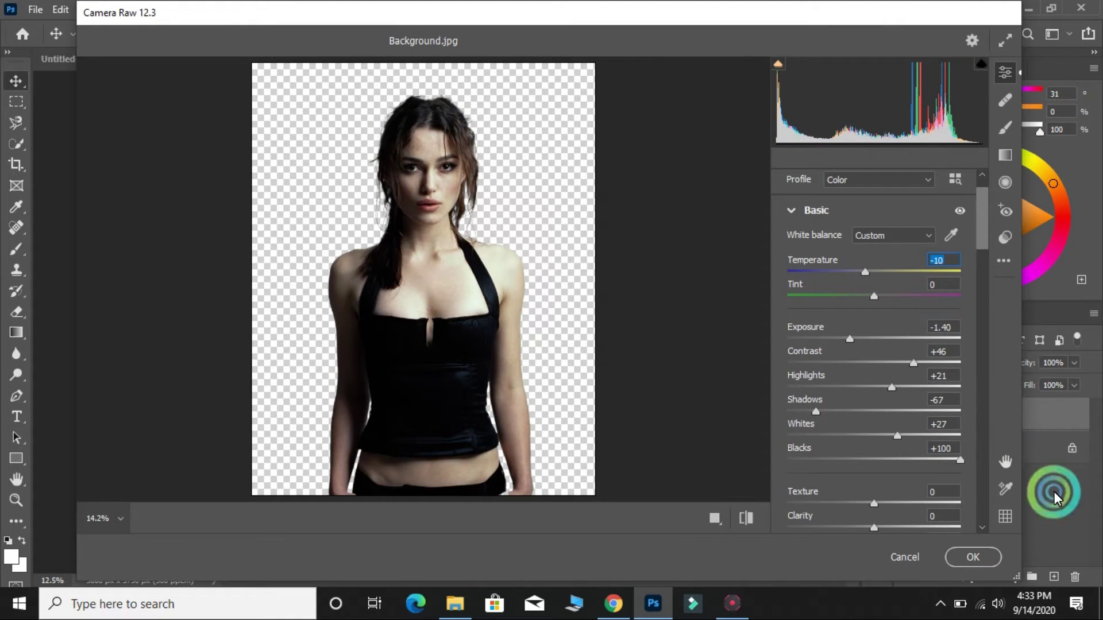
{"action": "left_click", "coordinate": [975, 557]}
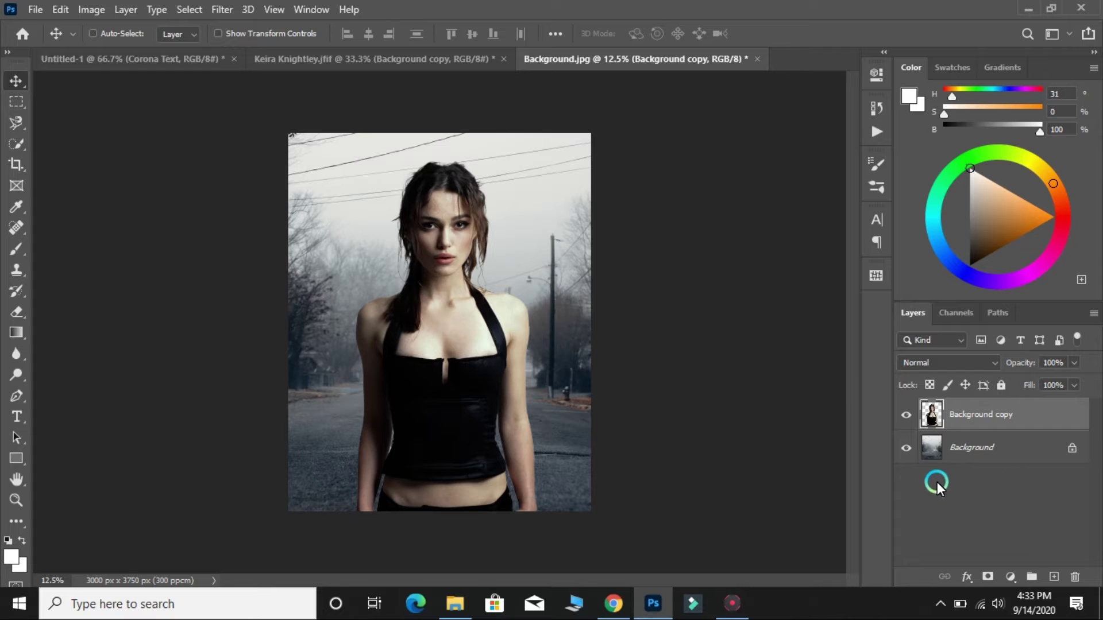
Apply an 8.8 px Gaussian Blur to the Background street layer.
{"action": "left_click", "coordinate": [964, 453]}
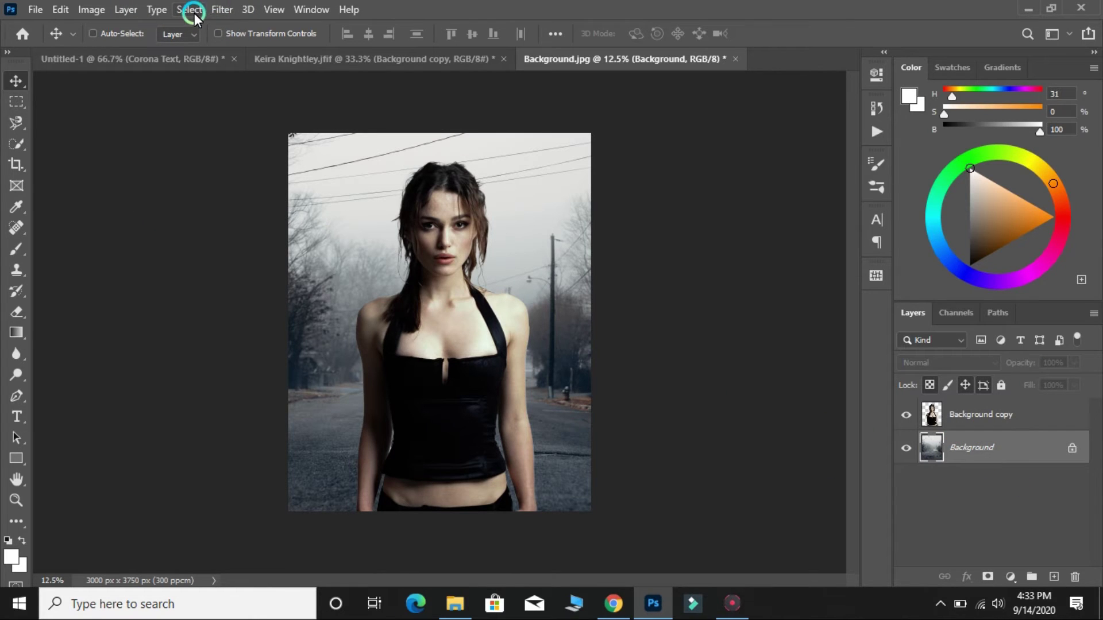
{"action": "left_click", "coordinate": [222, 9]}
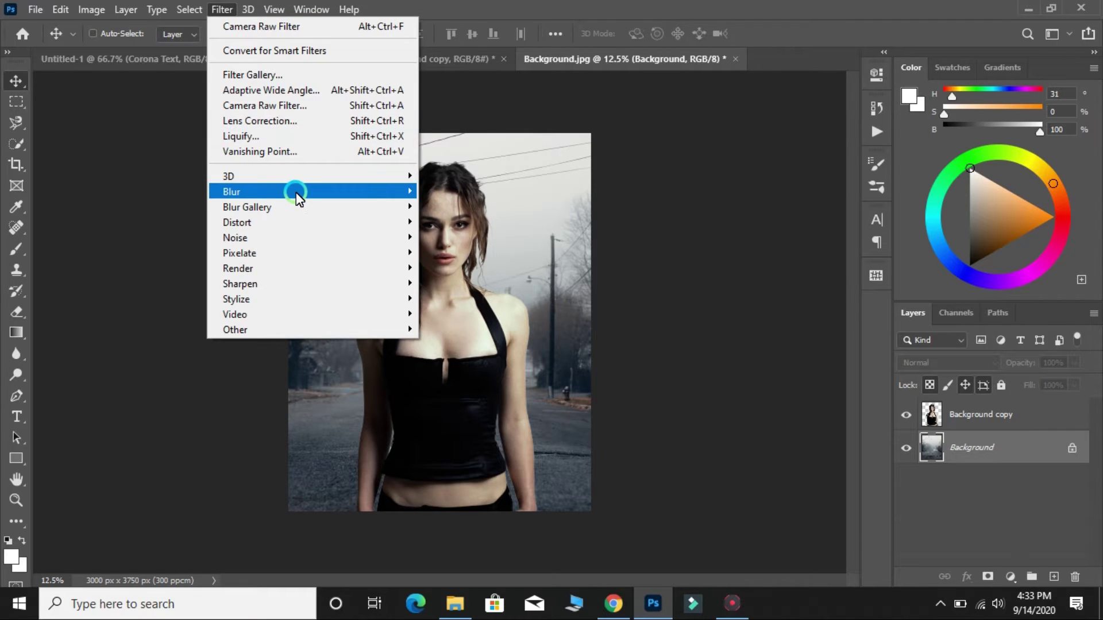
{"action": "left_click", "coordinate": [470, 253]}
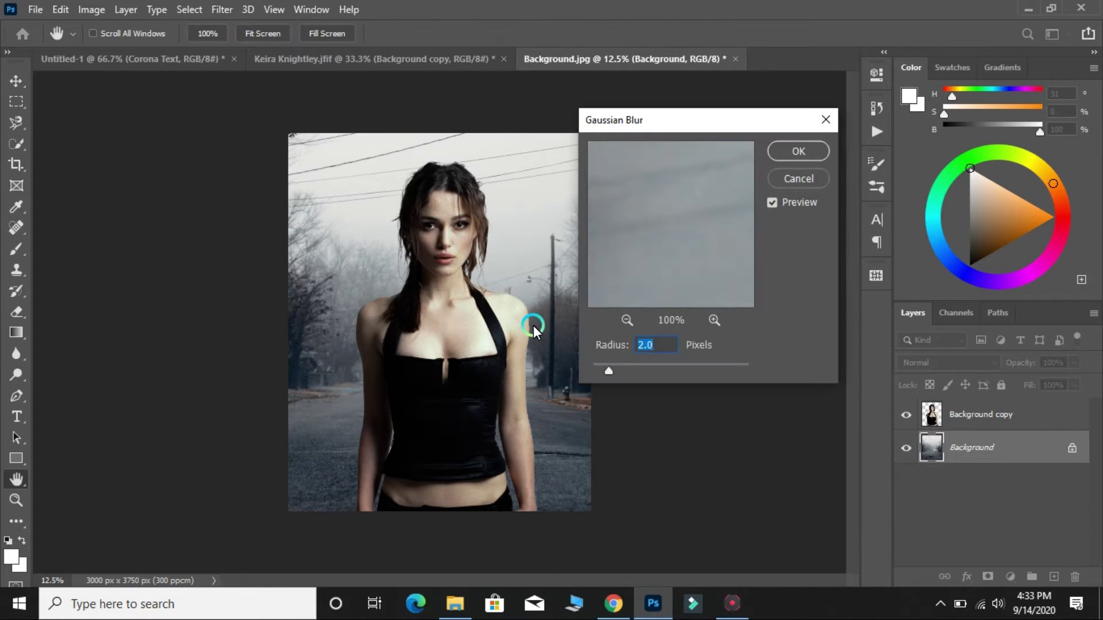
{"action": "mouse_move", "coordinate": [604, 367]}
{"action": "left_mouse_down"}
{"action": "mouse_move", "coordinate": [679, 375]}
{"action": "mouse_move", "coordinate": [642, 373]}
{"action": "left_mouse_up"}
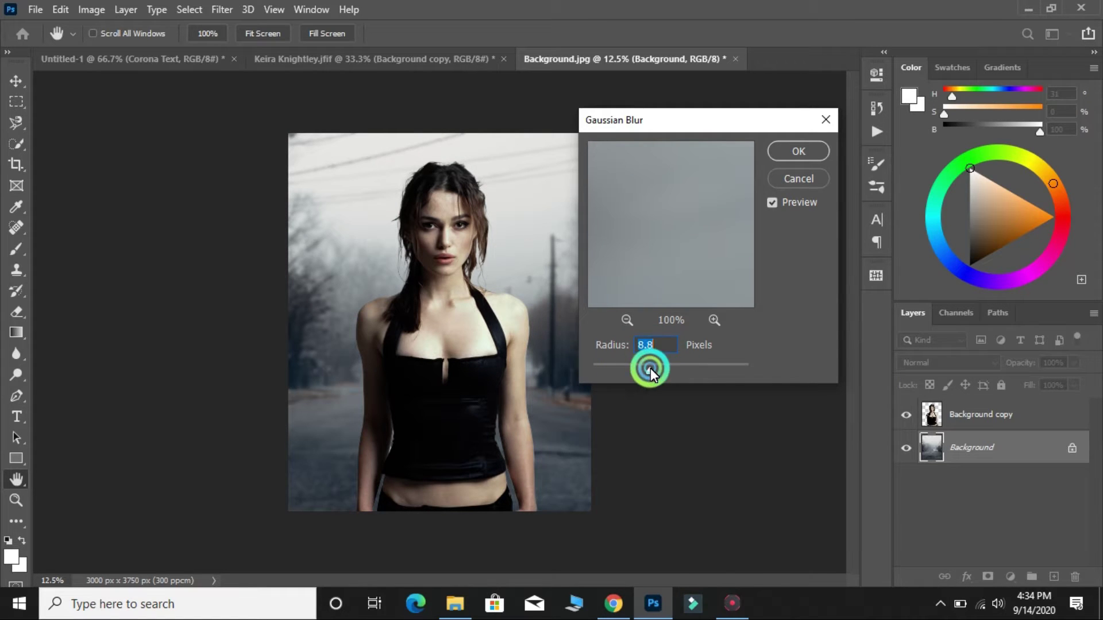
{"action": "left_click", "coordinate": [821, 122]}
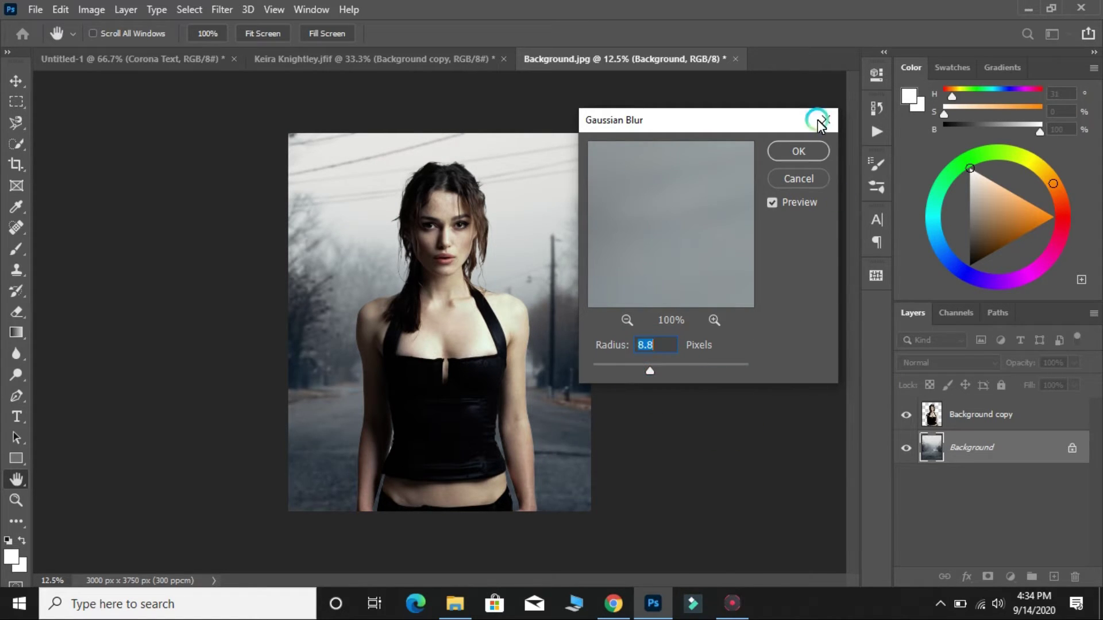
{"action": "left_click", "coordinate": [796, 150]}
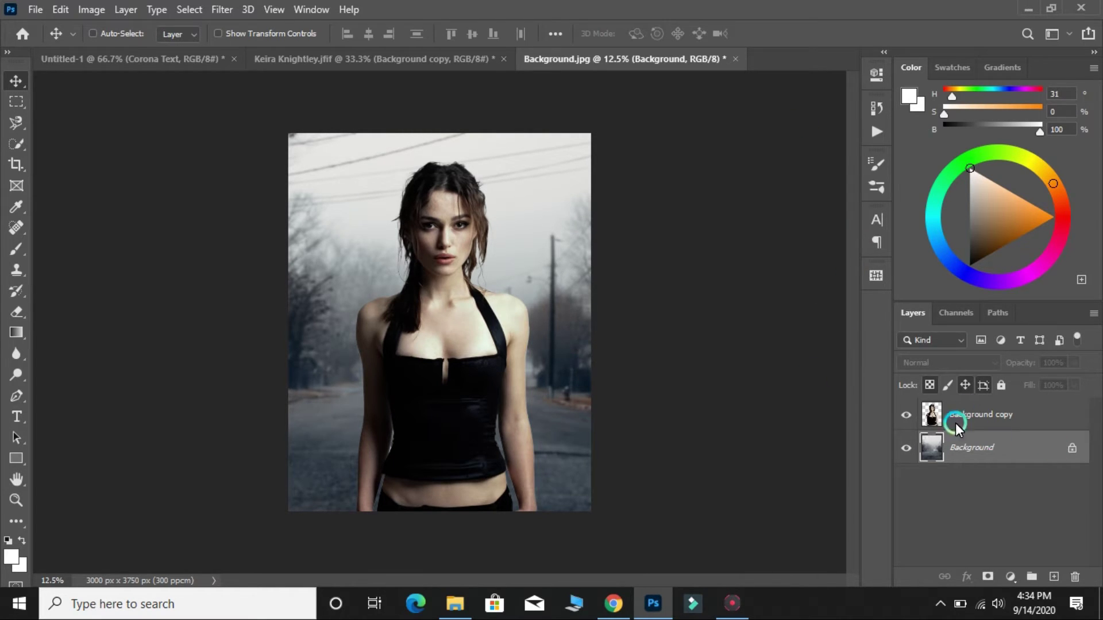
Bring the Corona Text layer from its poster into the street document and make it visible.
{"action": "left_click", "coordinate": [358, 63]}
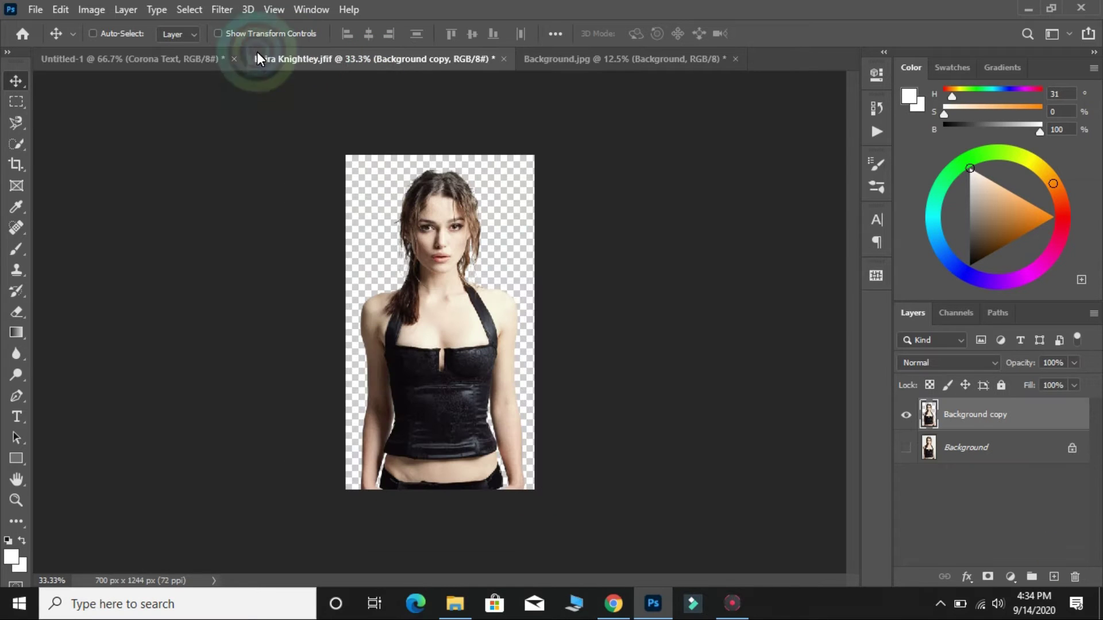
{"action": "left_click", "coordinate": [191, 62]}
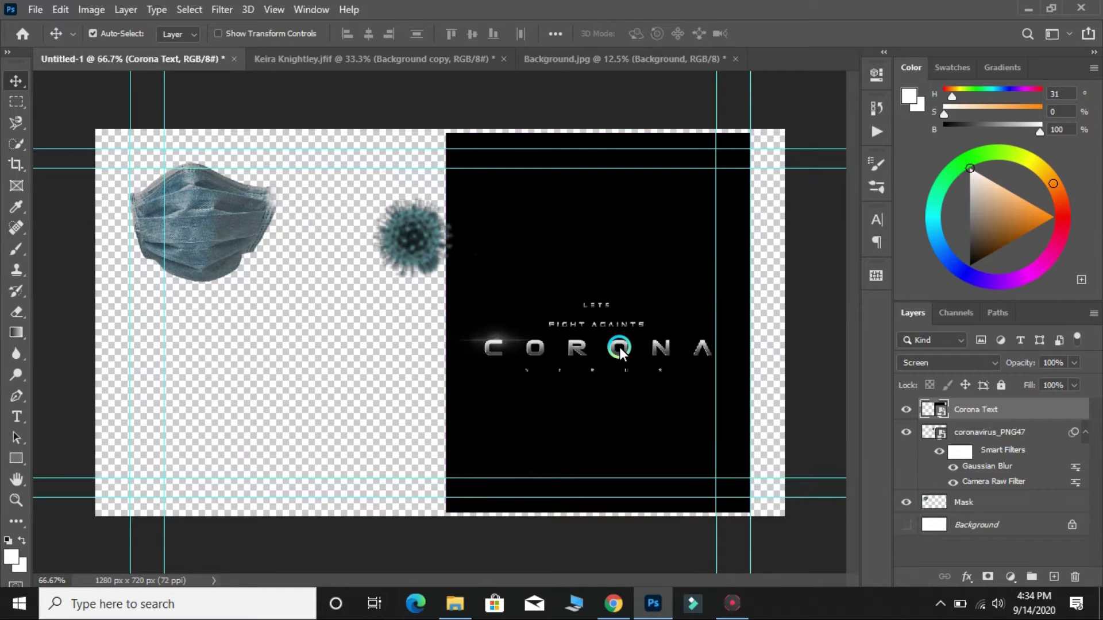
{"action": "left_click_drag", "start_coordinate": [621, 347], "coordinate": [619, 88]}
{"action": "left_click", "coordinate": [619, 63]}
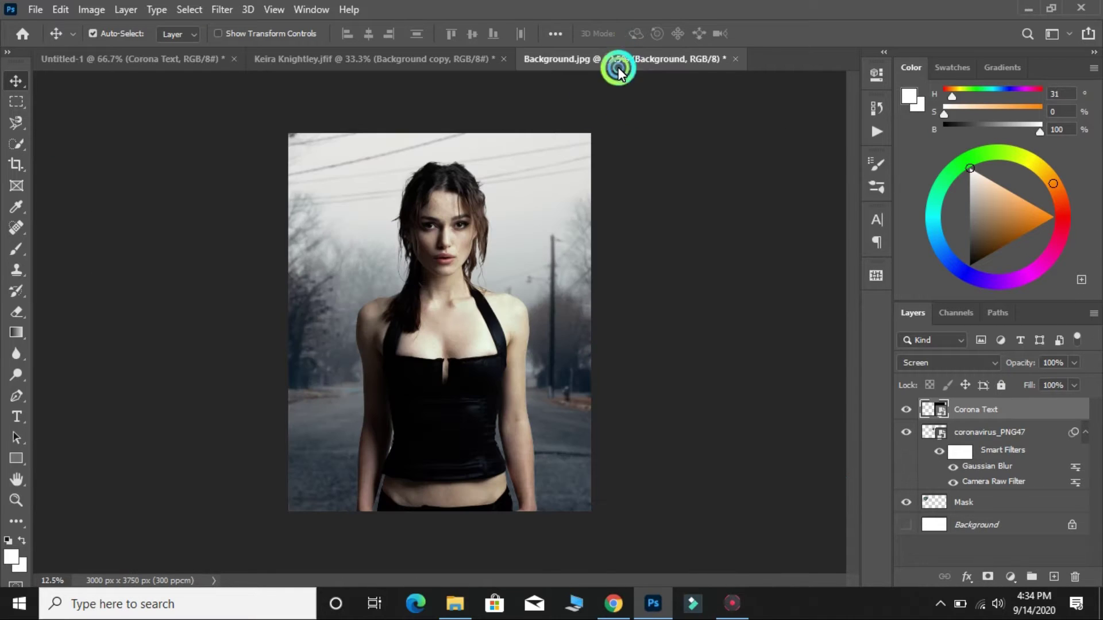
{"action": "left_click_drag", "start_coordinate": [477, 343], "coordinate": [476, 392]}
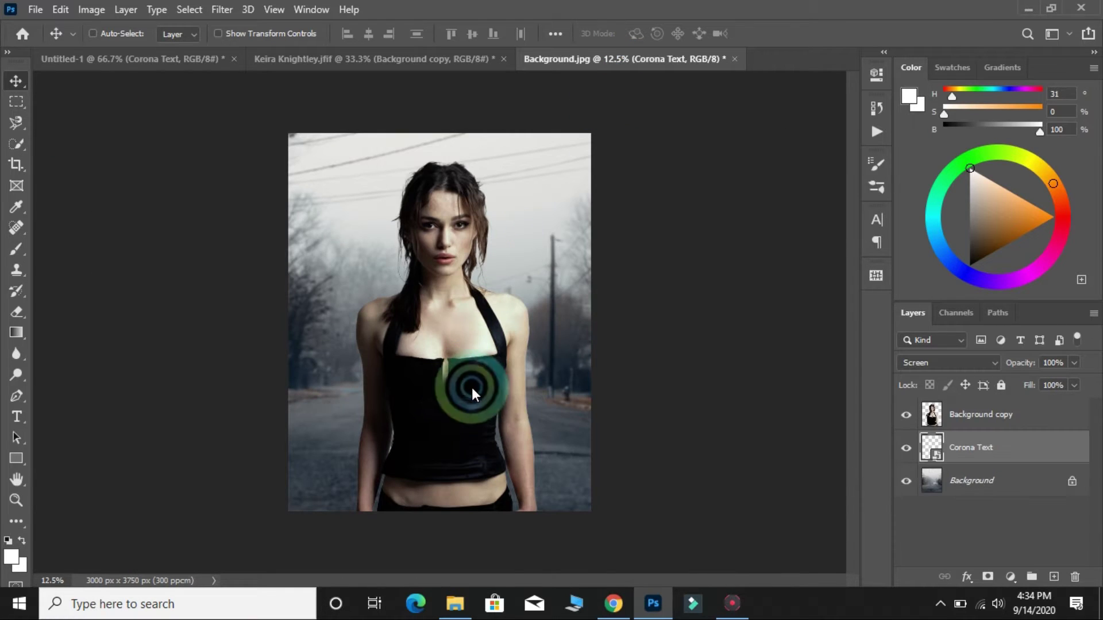
{"action": "left_click", "coordinate": [177, 56]}
{"action": "left_click", "coordinate": [20, 106]}
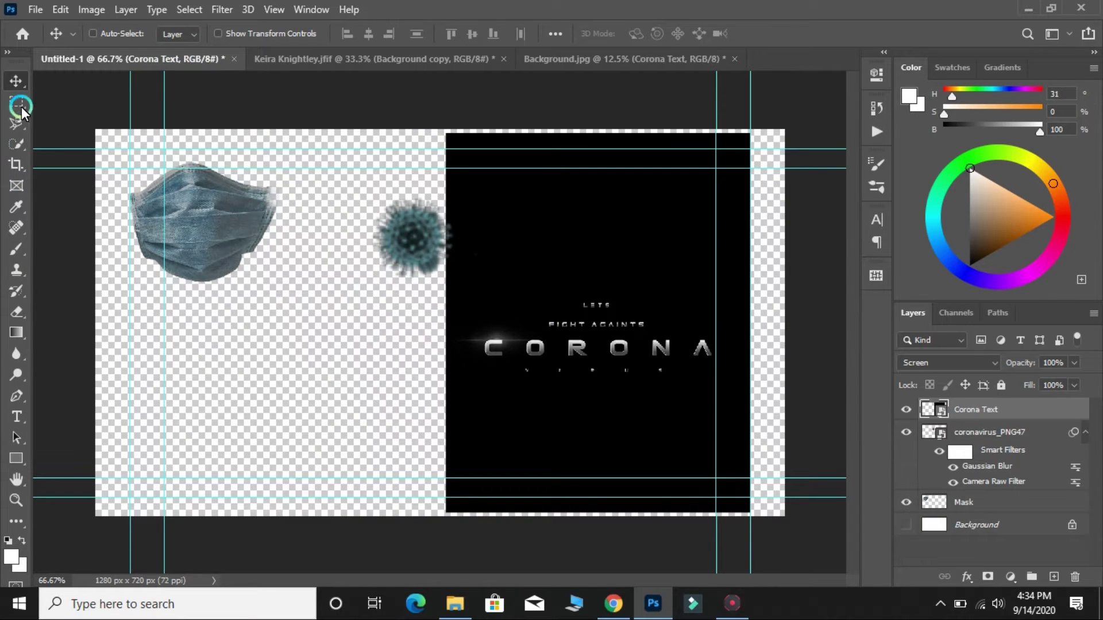
{"action": "mouse_move", "coordinate": [558, 371]}
{"action": "left_mouse_down"}
{"action": "mouse_move", "coordinate": [611, 67]}
{"action": "mouse_move", "coordinate": [582, 111]}
{"action": "left_mouse_up"}
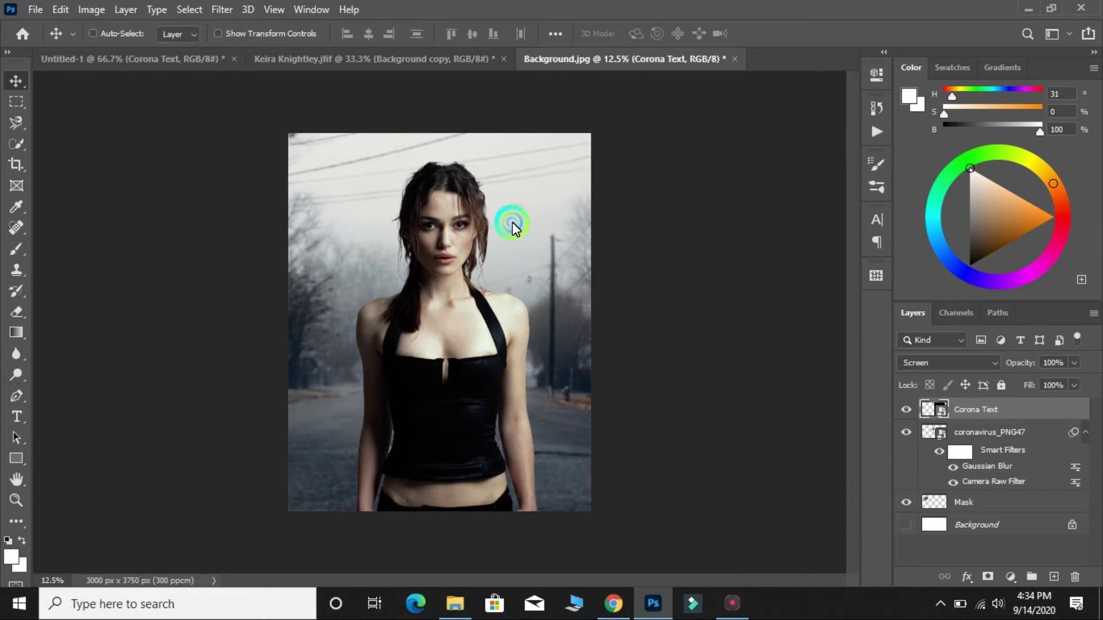
{"action": "left_click_drag", "start_coordinate": [454, 308], "coordinate": [473, 311]}
{"action": "left_click", "coordinate": [585, 402]}
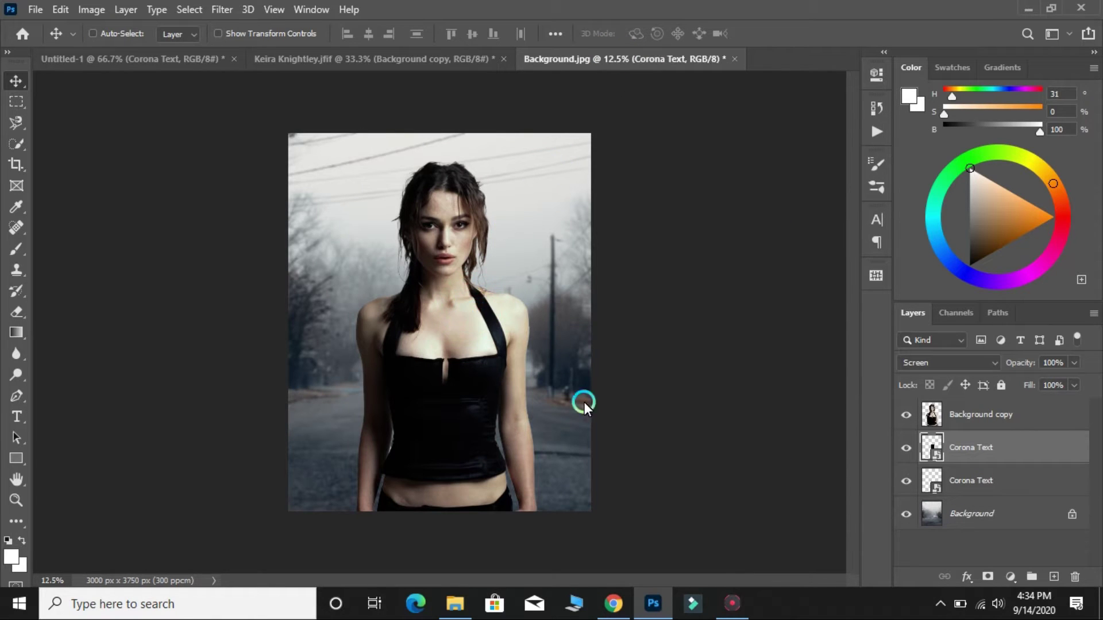
{"action": "left_click", "coordinate": [906, 447]}
Move Corona Text to the top of the stack and enlarge the CORONA title over her waist.
{"action": "key", "text": "ctrl+t"}
{"action": "mouse_move", "coordinate": [459, 334]}
{"action": "left_mouse_down"}
{"action": "mouse_move", "coordinate": [402, 369]}
{"action": "mouse_move", "coordinate": [534, 382]}
{"action": "left_mouse_up"}
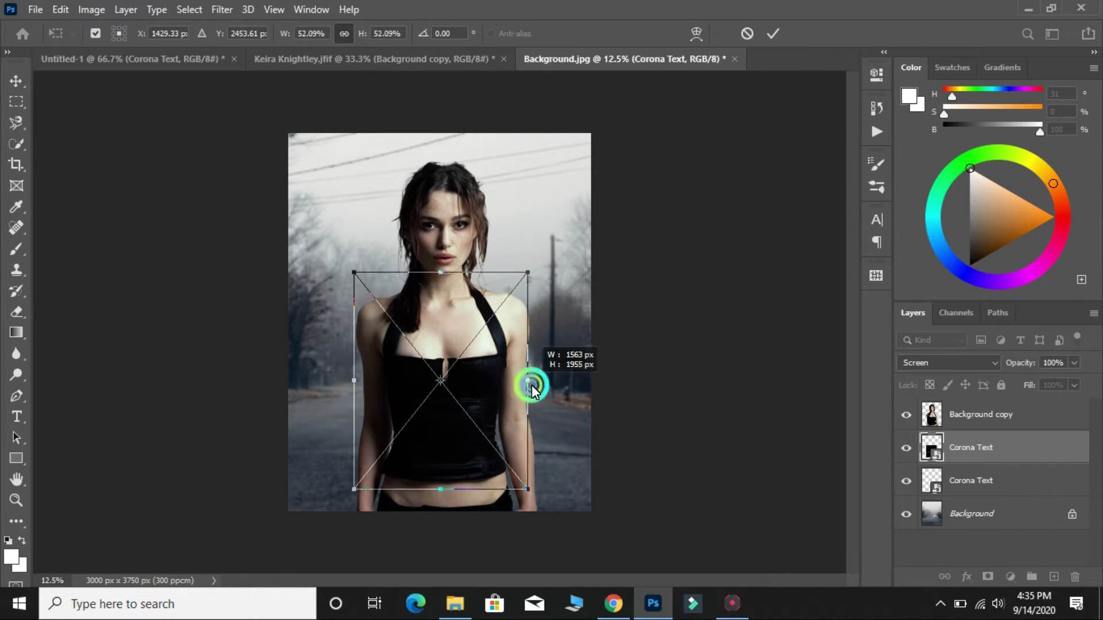
{"action": "key", "text": "Return"}
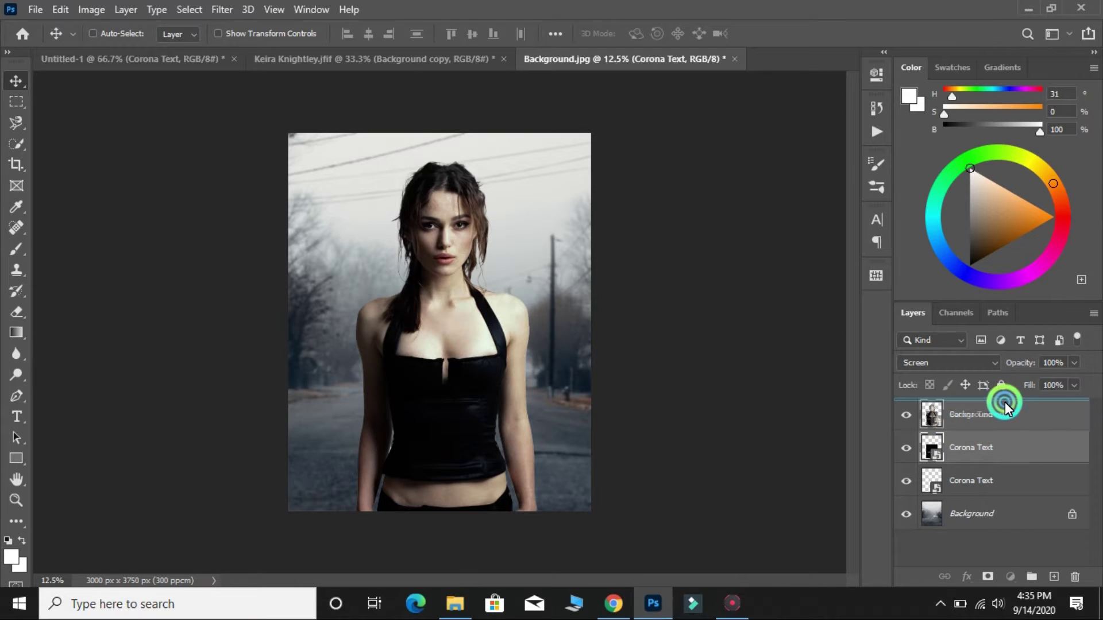
{"action": "left_click_drag", "start_coordinate": [1011, 450], "coordinate": [1004, 403]}
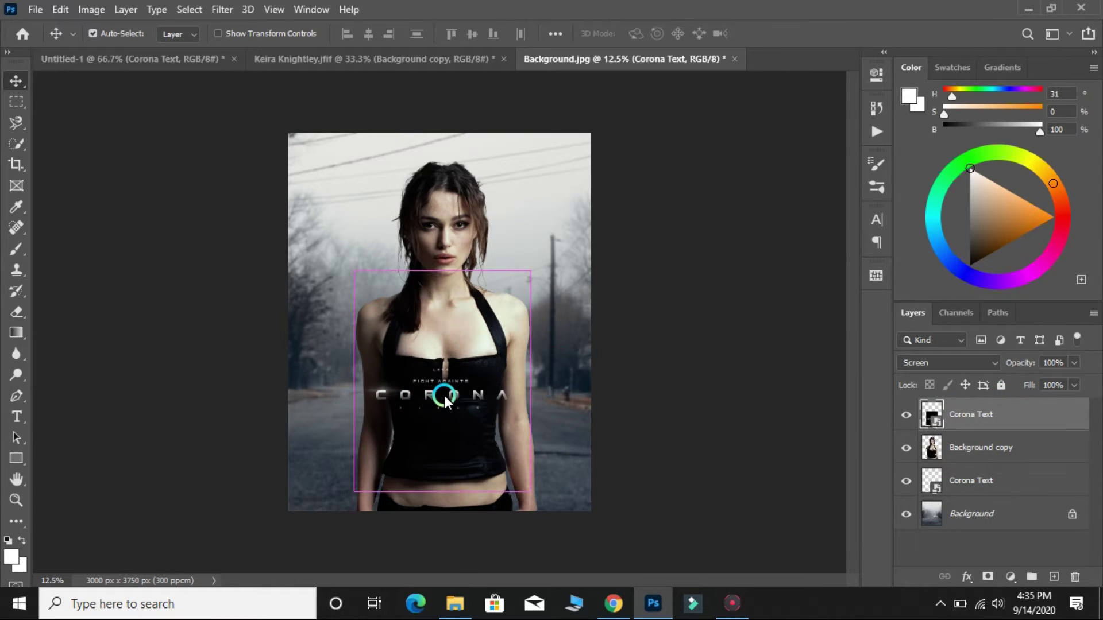
{"action": "key", "text": "ctrl+t"}
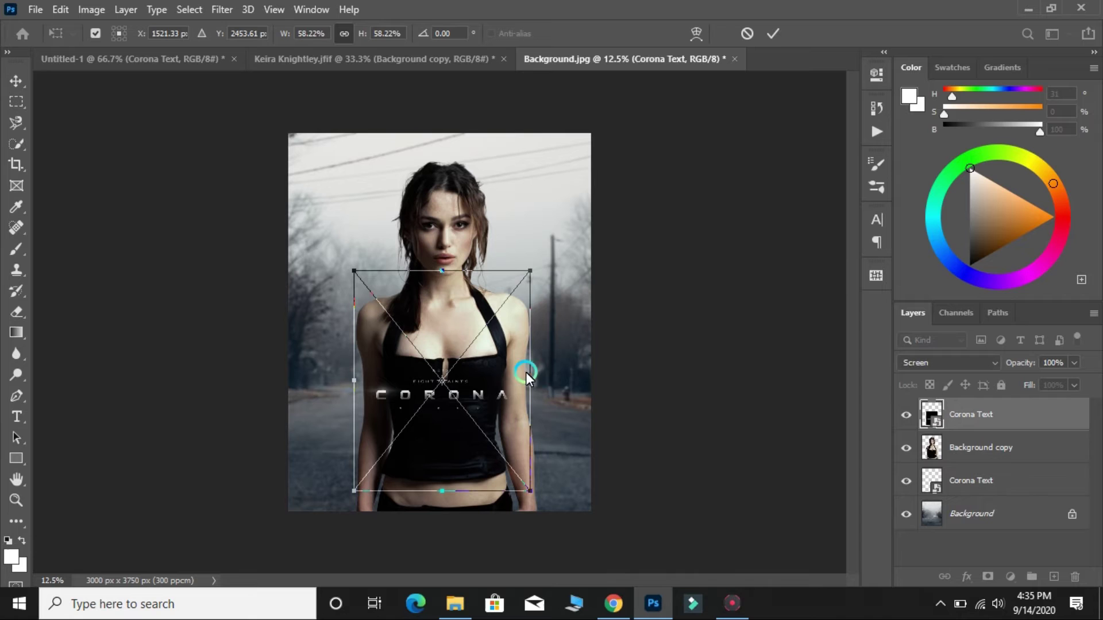
{"action": "left_click_drag", "start_coordinate": [535, 384], "coordinate": [533, 550]}
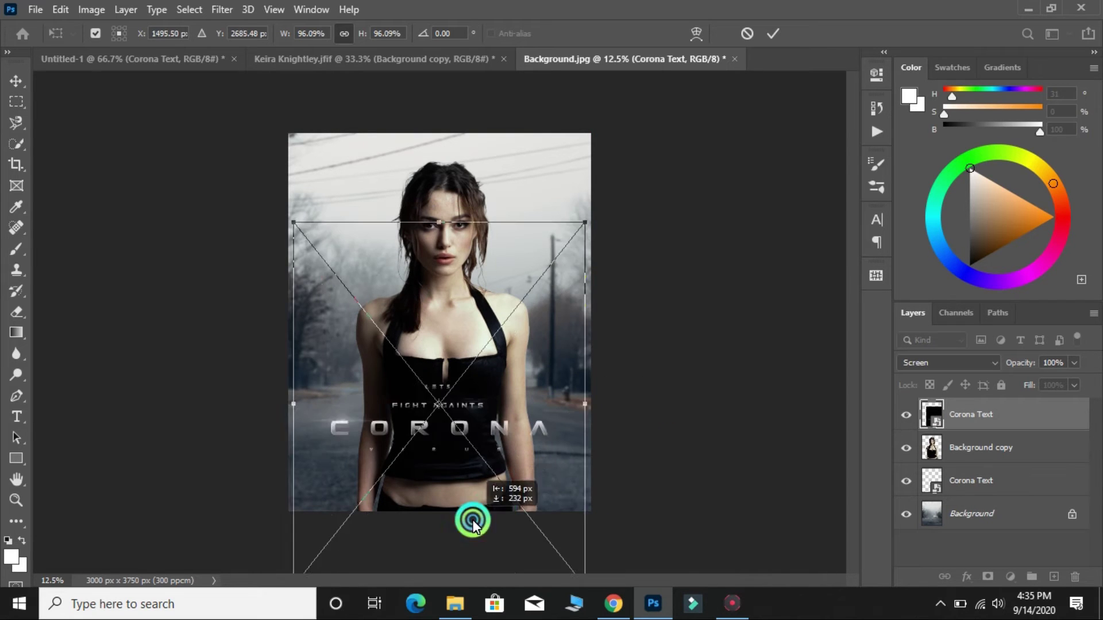
{"action": "key", "text": "Return"}
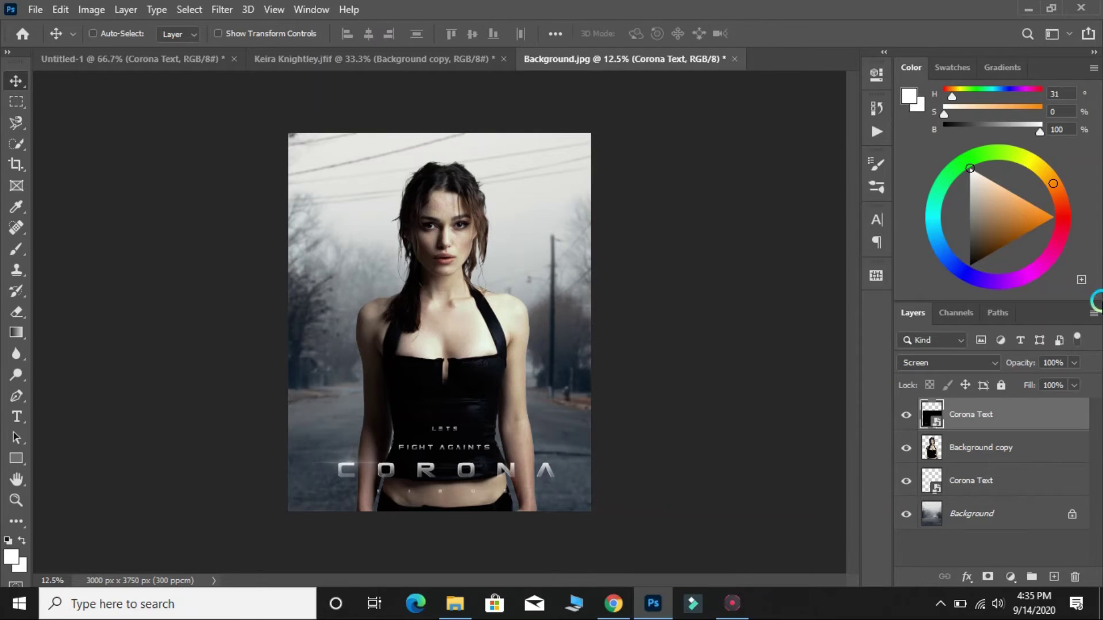
Hide Corona Text and set the Background copy's Camera Raw exposure to -0.50.
{"action": "left_click", "coordinate": [903, 412]}
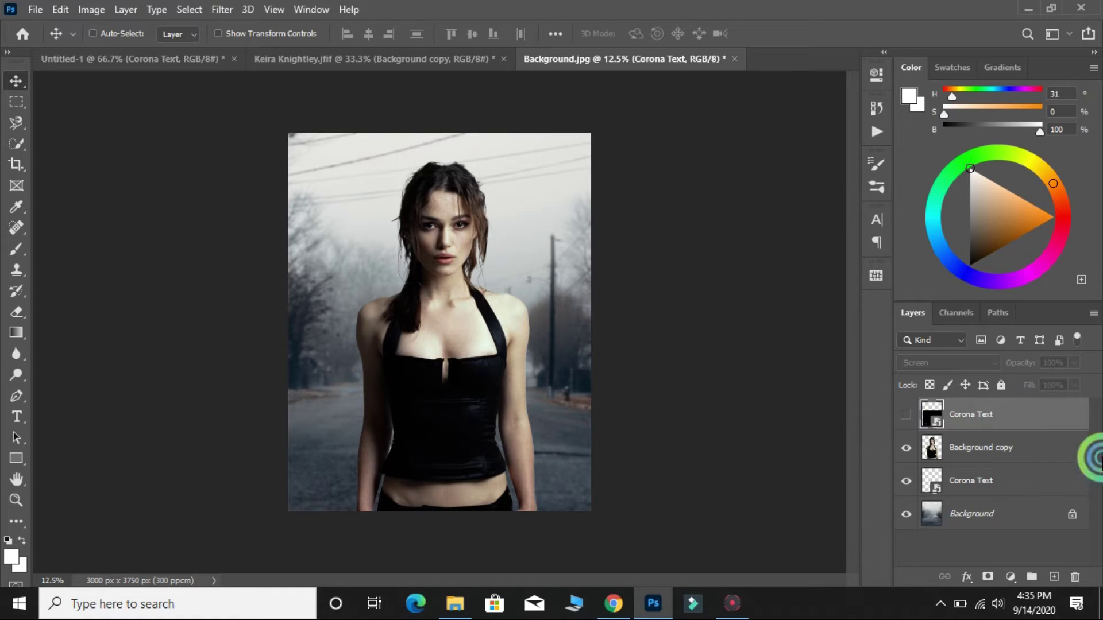
{"action": "left_click", "coordinate": [1000, 455]}
{"action": "left_click", "coordinate": [223, 10]}
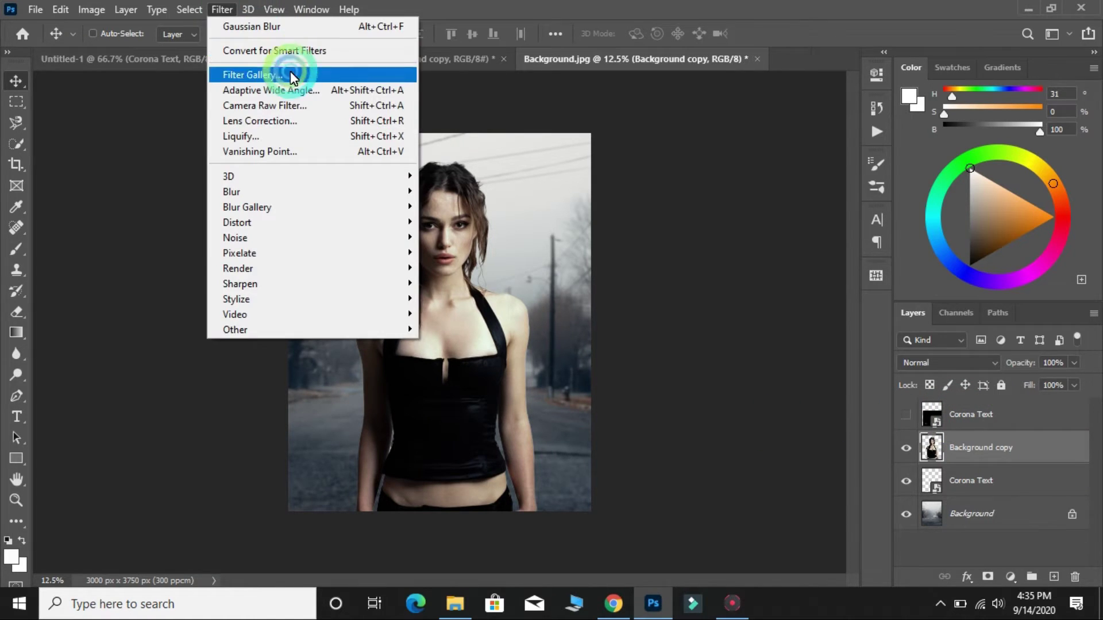
{"action": "left_click", "coordinate": [285, 101]}
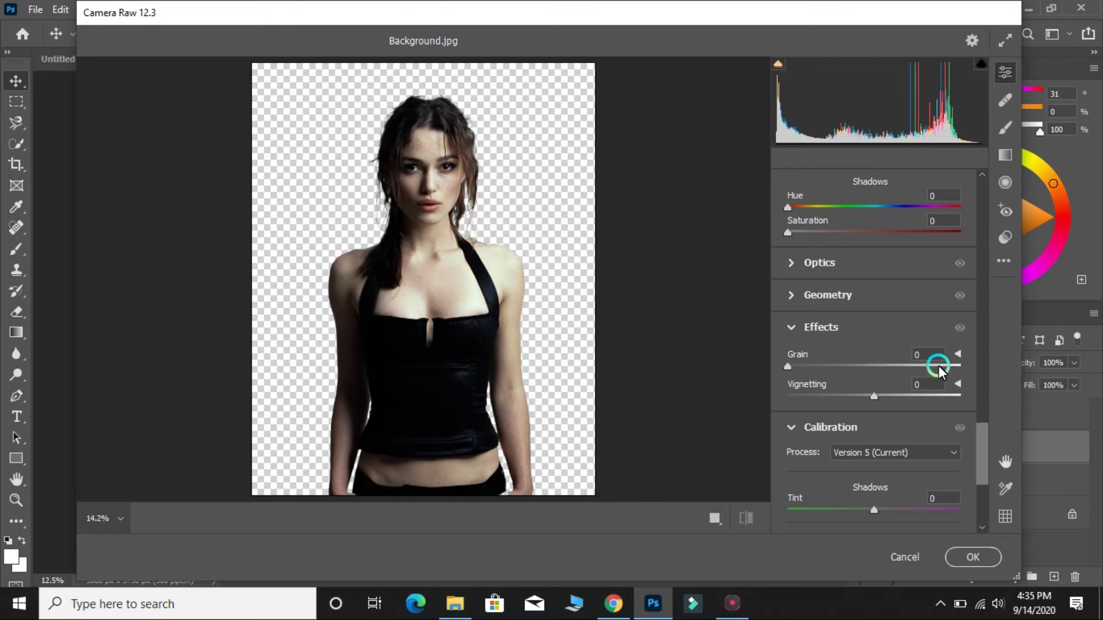
{"action": "scroll", "coordinate": [976, 348], "scroll_direction": "up", "scroll_amount": 3}
{"action": "scroll", "coordinate": [936, 261], "scroll_direction": "up", "scroll_amount": 3}
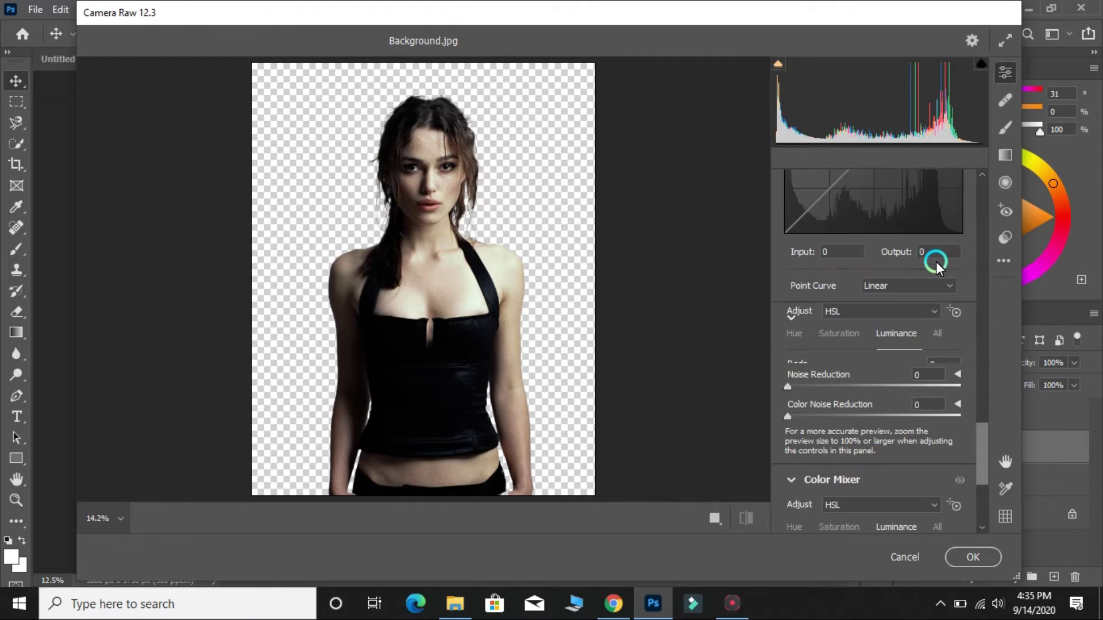
{"action": "scroll", "coordinate": [874, 402], "scroll_direction": "up", "scroll_amount": 3}
{"action": "scroll", "coordinate": [902, 301], "scroll_direction": "up", "scroll_amount": 3}
{"action": "scroll", "coordinate": [902, 302], "scroll_direction": "up", "scroll_amount": 3}
{"action": "scroll", "coordinate": [911, 315], "scroll_direction": "up", "scroll_amount": 3}
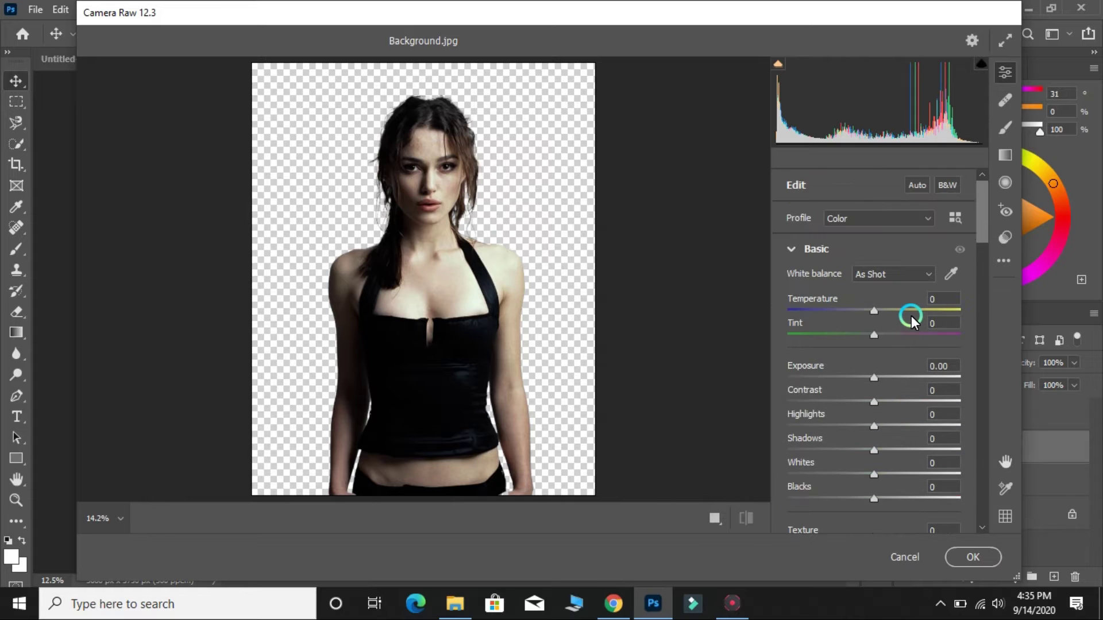
{"action": "left_click_drag", "start_coordinate": [902, 368], "coordinate": [891, 366]}
{"action": "left_click", "coordinate": [976, 555]}
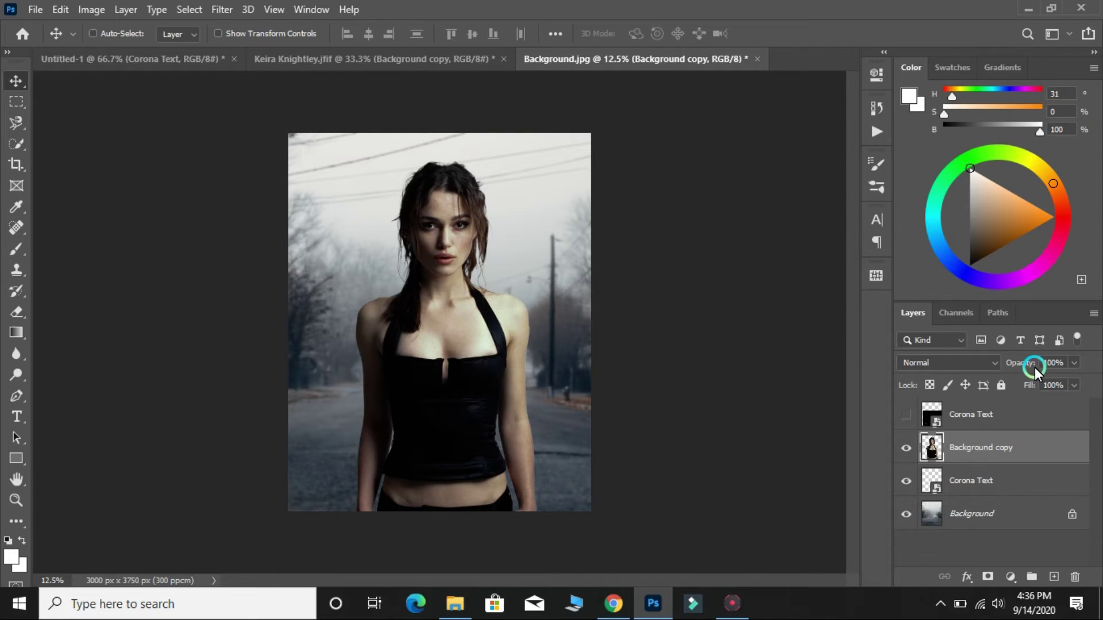
Add a new layer and drag Untitled-1 from Downloads onto the Photoshop canvas.
{"action": "key", "text": "ctrl+shift+alt+n"}
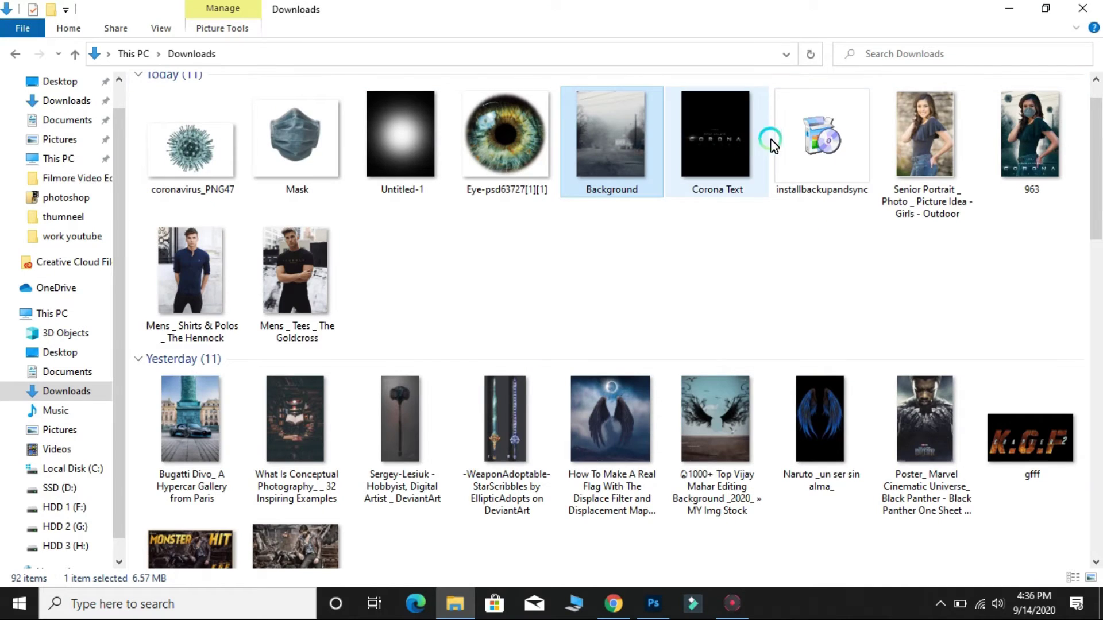
{"action": "left_click", "coordinate": [423, 200]}
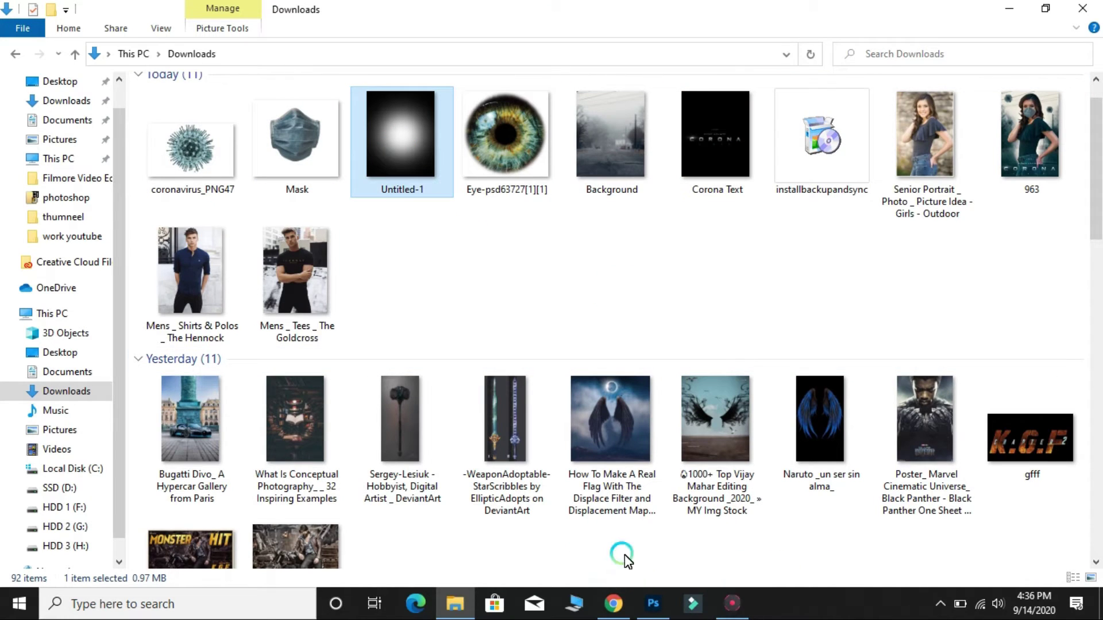
{"action": "mouse_move", "coordinate": [415, 138]}
{"action": "left_mouse_down"}
{"action": "mouse_move", "coordinate": [656, 613]}
{"action": "mouse_move", "coordinate": [546, 354]}
{"action": "left_mouse_up"}
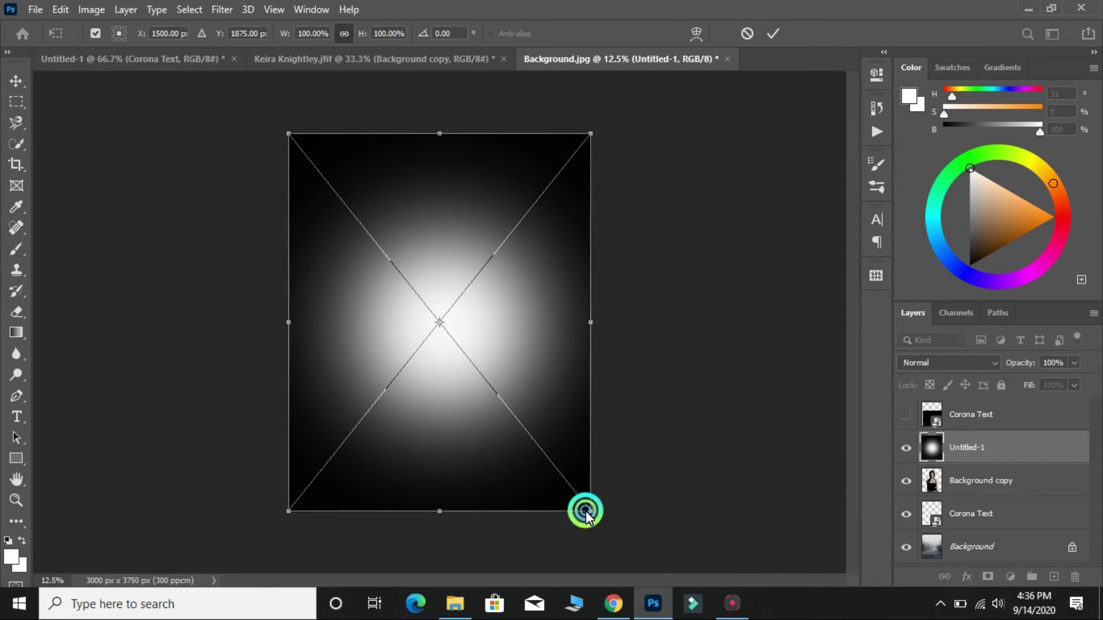
Shrink the placed glow, position it over the woman's head, and set it to Screen.
{"action": "left_click_drag", "start_coordinate": [591, 511], "coordinate": [461, 322]}
{"action": "left_click_drag", "start_coordinate": [382, 260], "coordinate": [473, 269]}
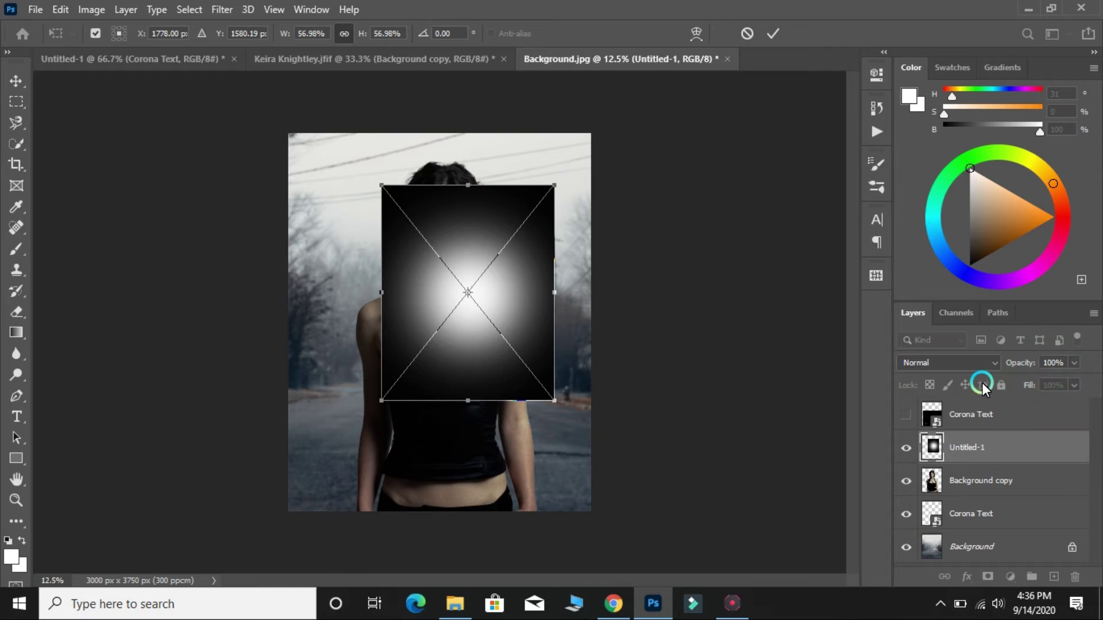
{"action": "left_click", "coordinate": [992, 362]}
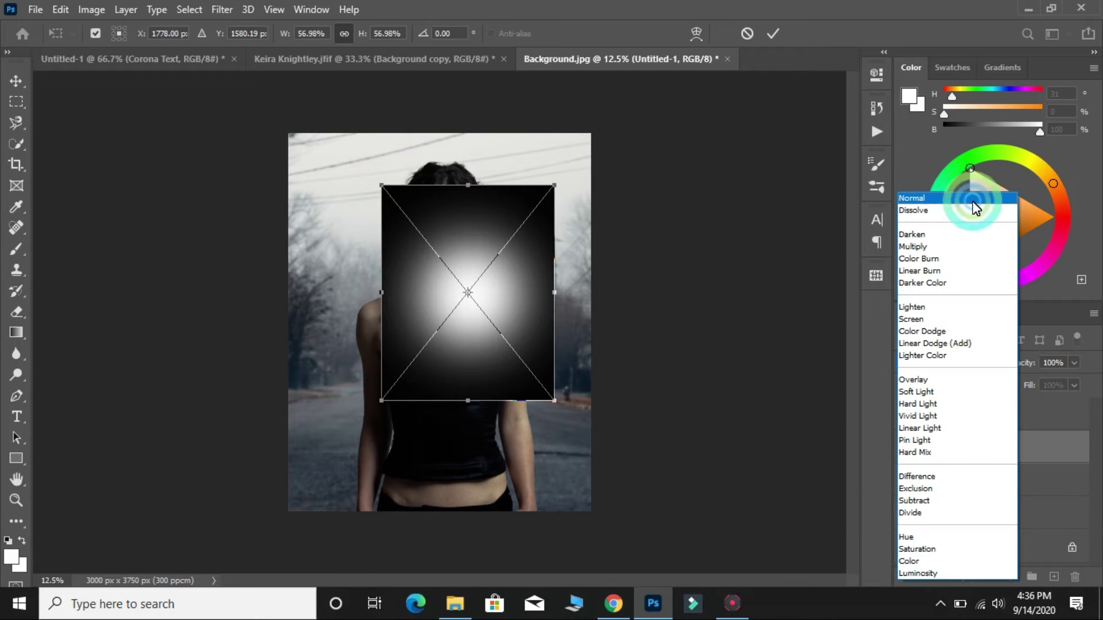
{"action": "left_click", "coordinate": [945, 320]}
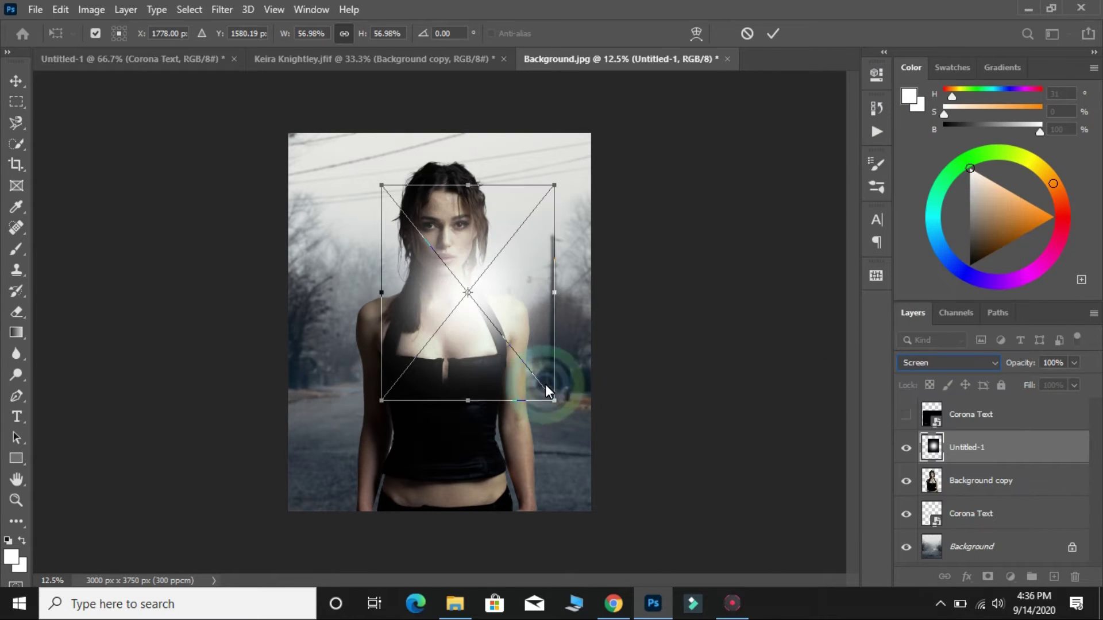
Move the glow beneath Background copy and enlarge it to brighten the fog behind her.
{"action": "key", "text": "ctrl+bracketleft"}
{"action": "key", "text": "ctrl+t"}
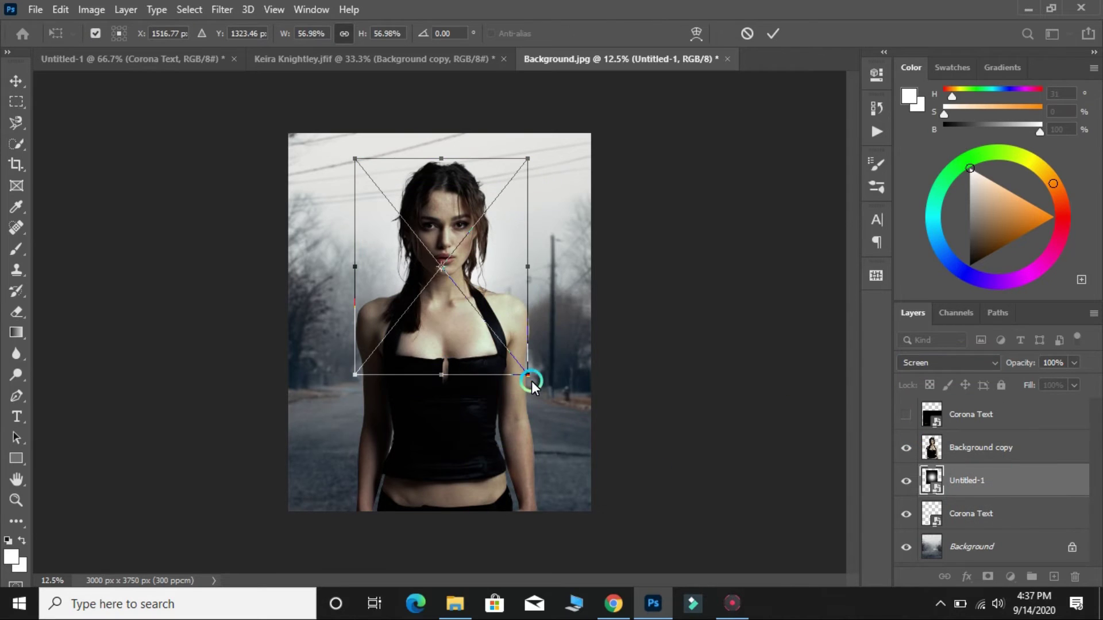
{"action": "left_click_drag", "start_coordinate": [530, 375], "coordinate": [491, 479]}
{"action": "left_click_drag", "start_coordinate": [430, 214], "coordinate": [446, 180]}
{"action": "key", "text": "ctrl+minus"}
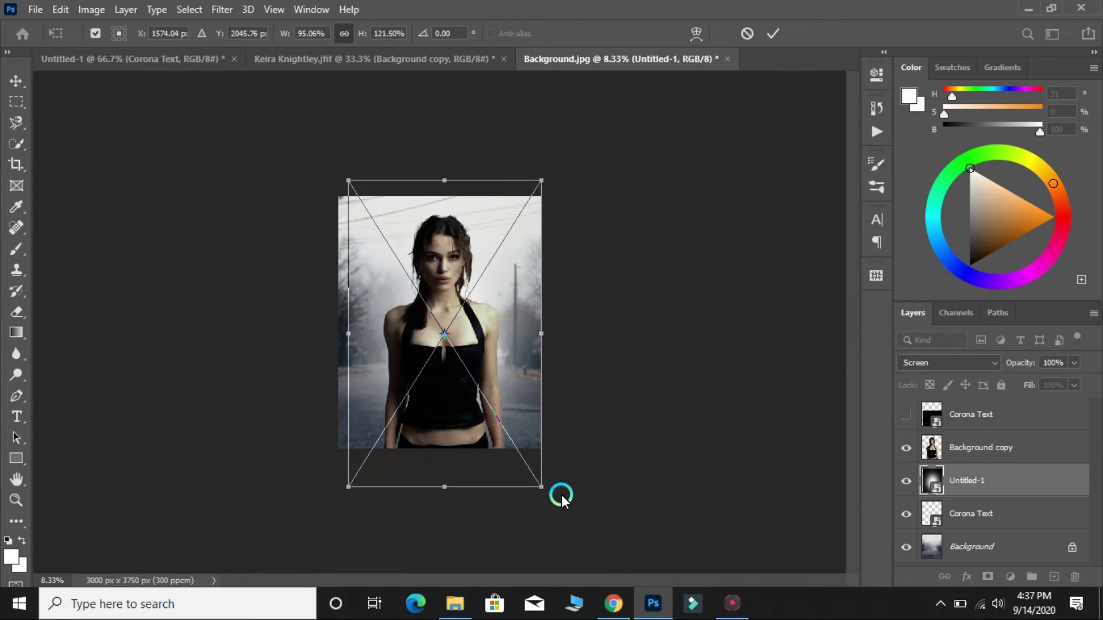
{"action": "left_click", "coordinate": [841, 247]}
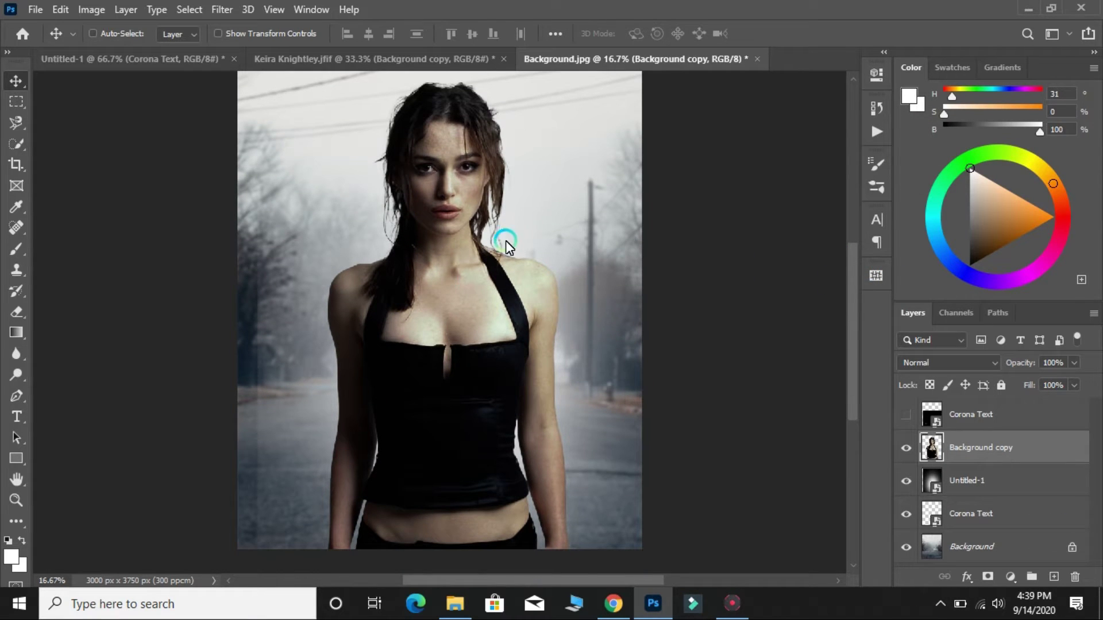
Load the woman's outline as a selection from the Background copy thumbnail.
{"action": "right_click", "coordinate": [933, 444]}
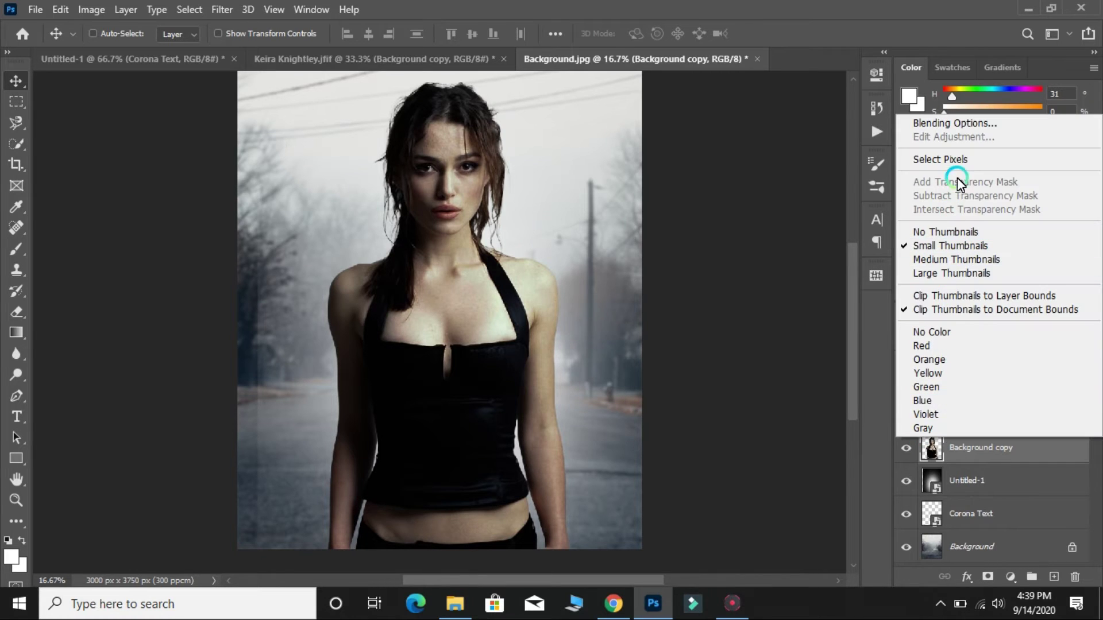
{"action": "left_click", "coordinate": [964, 161]}
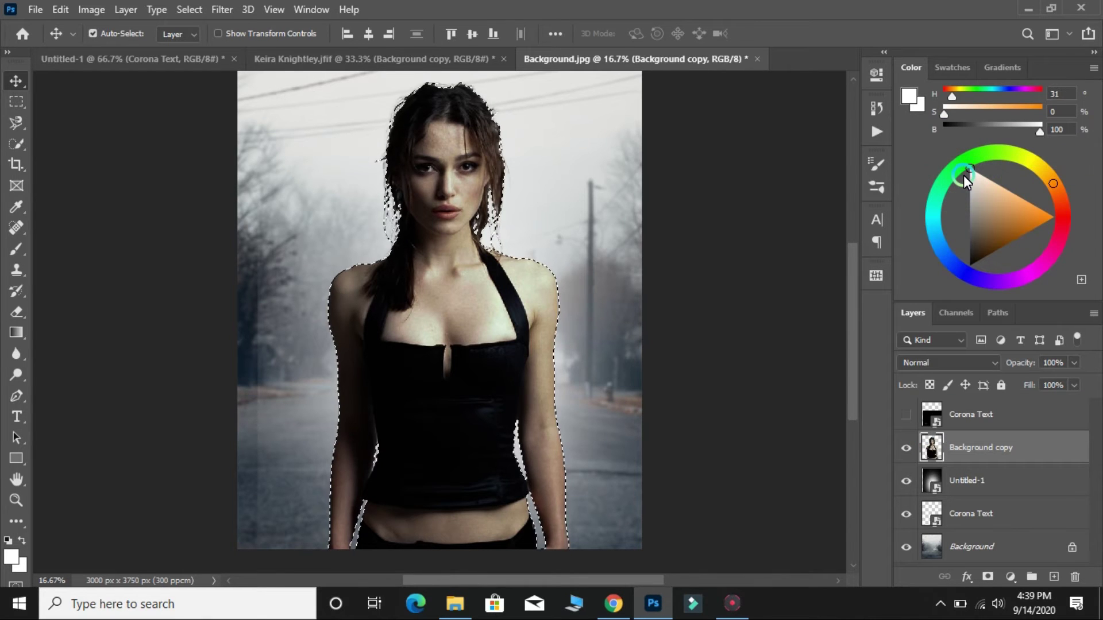
{"action": "key", "text": "ctrl+minus"}
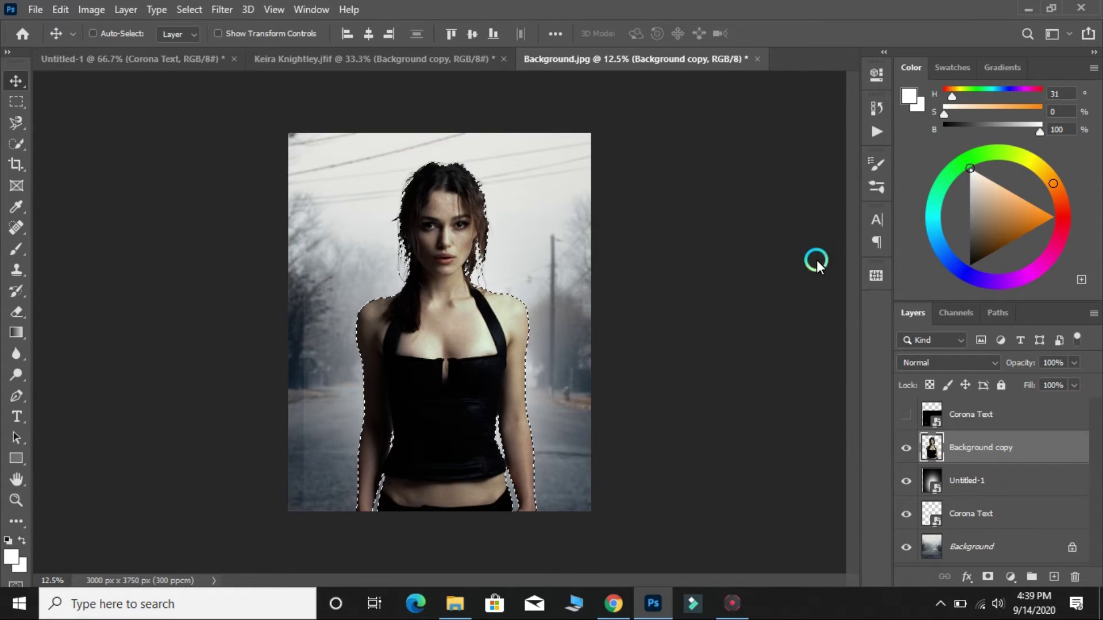
Choose the Brush tool with a soft round tip at 0% hardness.
{"action": "left_click", "coordinate": [16, 248]}
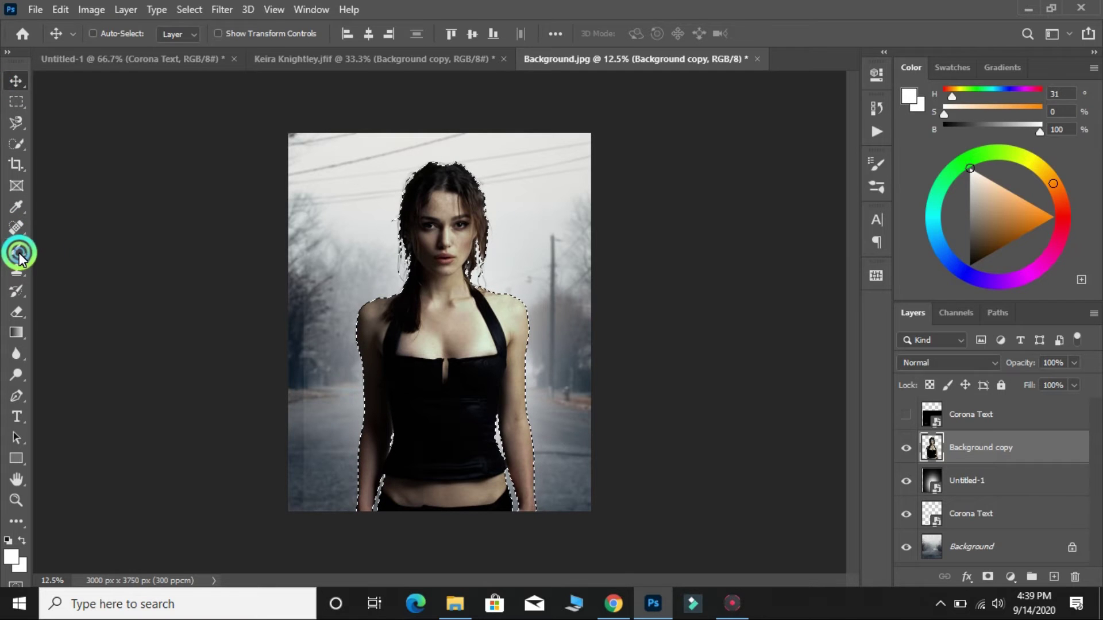
{"action": "right_click", "coordinate": [491, 296]}
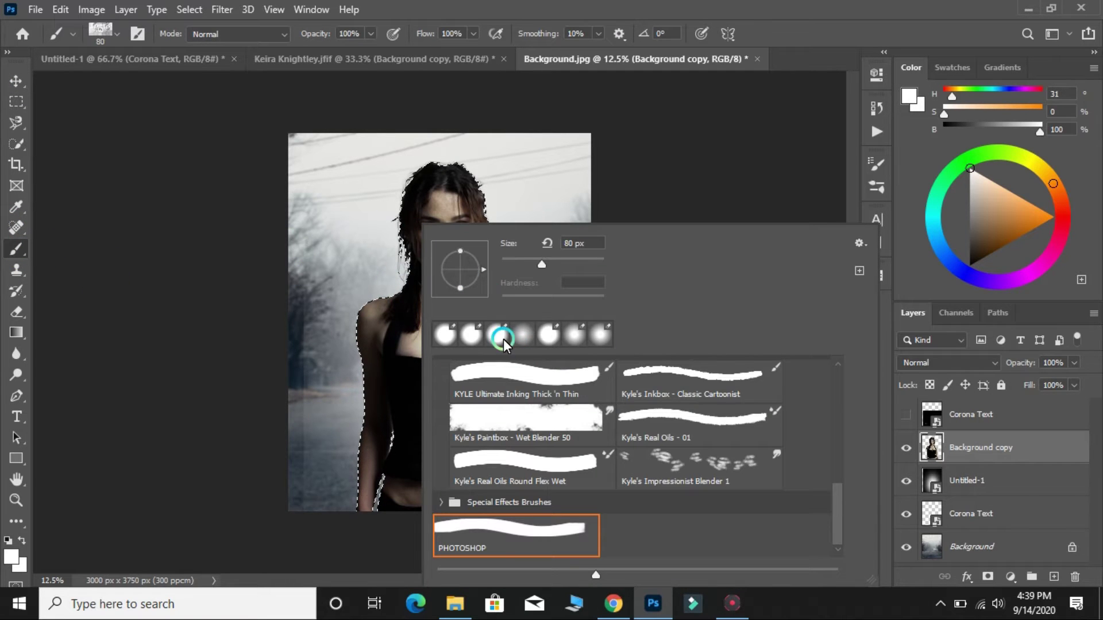
{"action": "scroll", "coordinate": [776, 457], "scroll_direction": "up", "scroll_amount": 3}
{"action": "scroll", "coordinate": [786, 435], "scroll_direction": "up", "scroll_amount": 2}
{"action": "scroll", "coordinate": [782, 429], "scroll_direction": "up", "scroll_amount": 2}
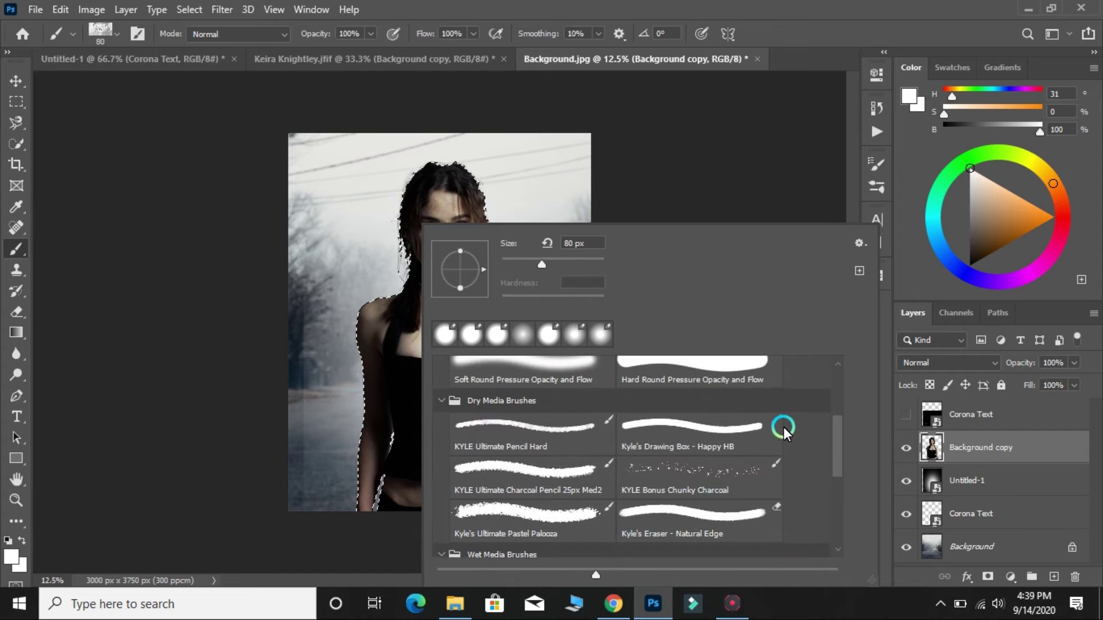
{"action": "scroll", "coordinate": [784, 426], "scroll_direction": "up", "scroll_amount": 3}
{"action": "scroll", "coordinate": [784, 415], "scroll_direction": "up", "scroll_amount": 1}
{"action": "left_click", "coordinate": [500, 394]}
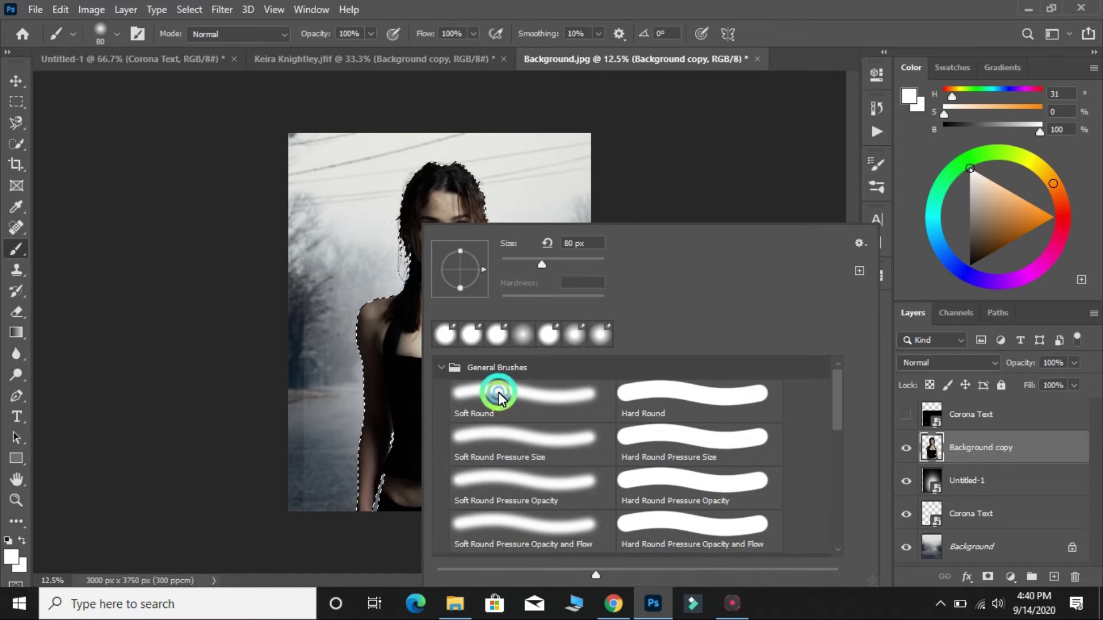
{"action": "left_click", "coordinate": [812, 39]}
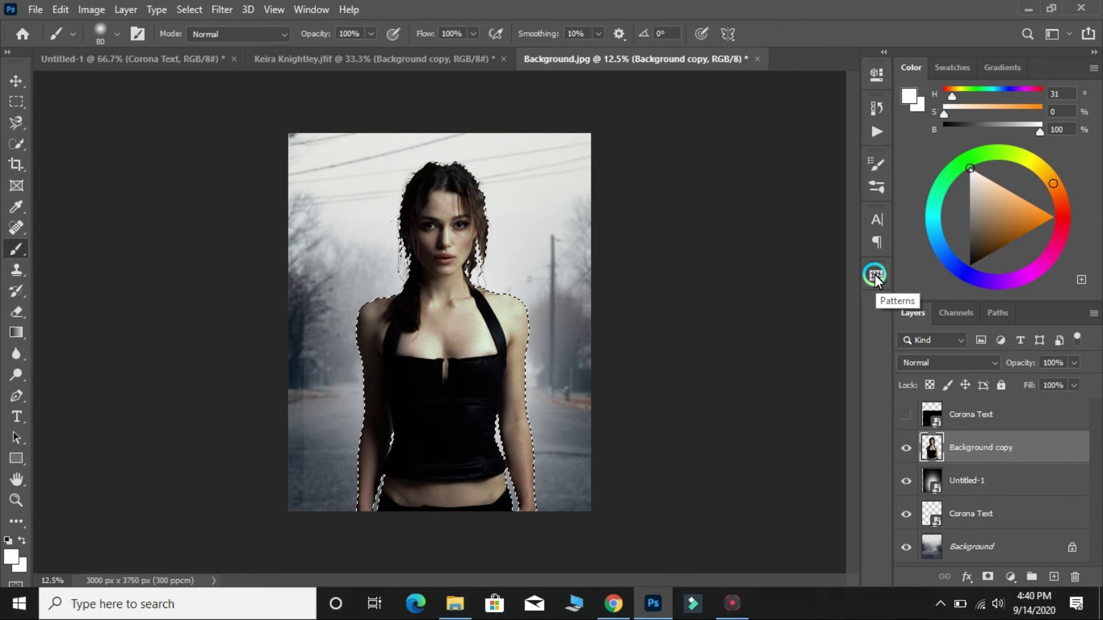
{"action": "key", "text": "ctrl+plus"}
{"action": "key", "text": "ctrl+plus"}
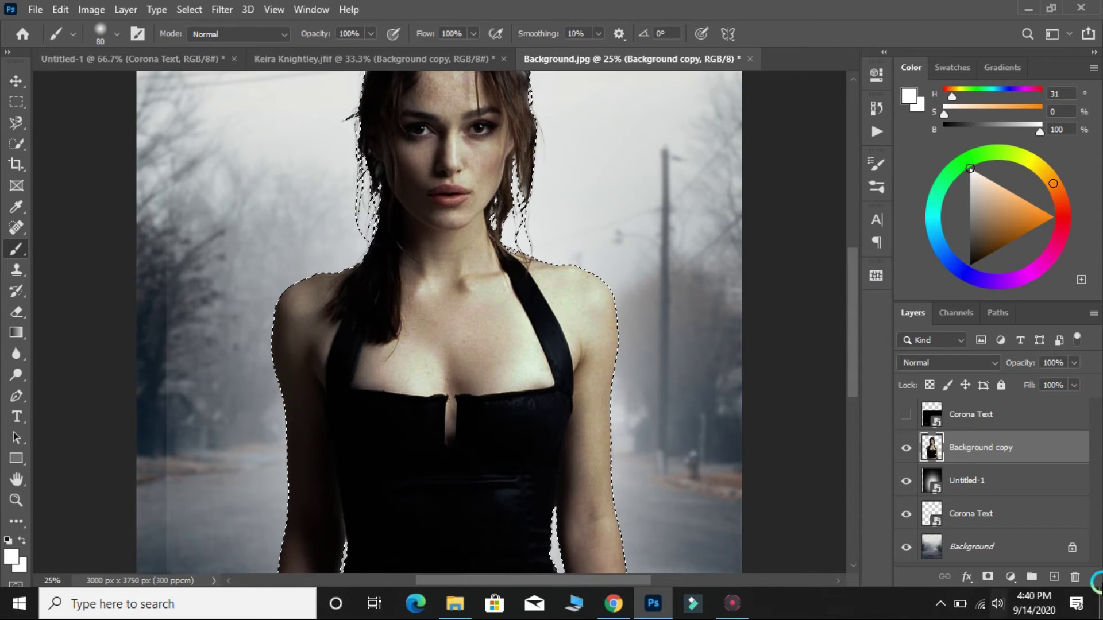
On new Layer 1, paint soft white along the woman's shoulder and right arm edges.
{"action": "left_click", "coordinate": [1052, 578]}
{"action": "key", "text": "bracketright"}
{"action": "key", "text": "bracketright"}
{"action": "key", "text": "bracketright"}
{"action": "key", "text": "bracketright"}
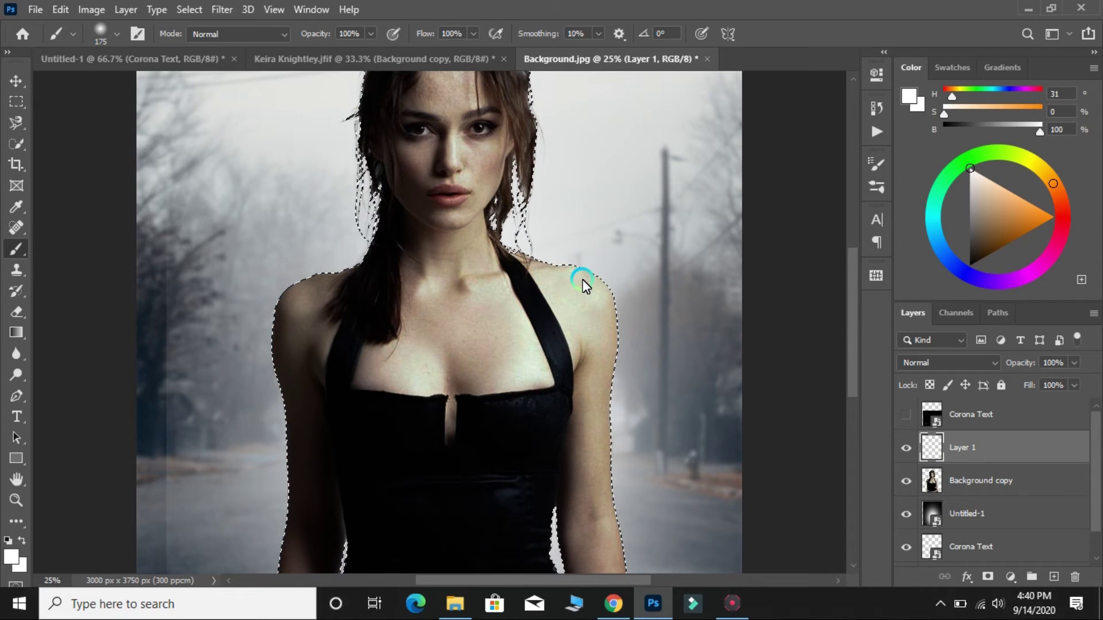
{"action": "left_click_drag", "start_coordinate": [568, 266], "coordinate": [628, 297]}
{"action": "left_click_drag", "start_coordinate": [627, 343], "coordinate": [630, 561]}
{"action": "scroll", "coordinate": [638, 500], "scroll_direction": "down", "scroll_amount": 3}
{"action": "left_click_drag", "start_coordinate": [645, 438], "coordinate": [574, 357]}
{"action": "left_click_drag", "start_coordinate": [557, 316], "coordinate": [591, 468]}
Paint white along her left waist, hair and arm edges, then set Layer 1 opacity to 38%.
{"action": "key", "text": "bracketleft"}
{"action": "key", "text": "bracketleft"}
{"action": "key", "text": "bracketleft"}
{"action": "left_click_drag", "start_coordinate": [344, 336], "coordinate": [342, 365]}
{"action": "left_click_drag", "start_coordinate": [328, 423], "coordinate": [313, 491]}
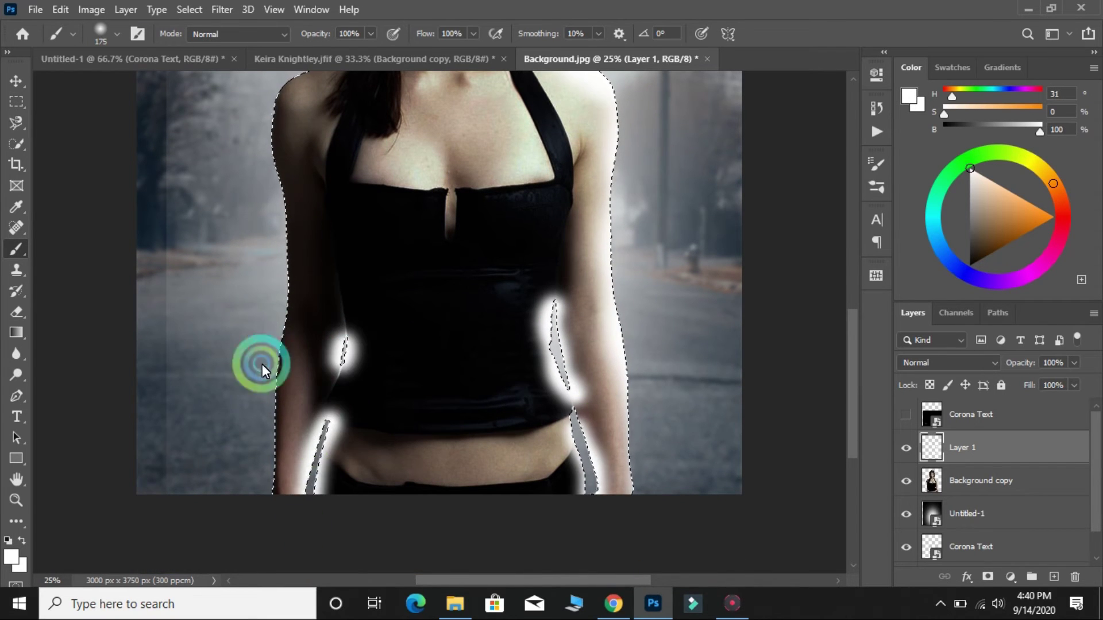
{"action": "scroll", "coordinate": [262, 367], "scroll_direction": "up", "scroll_amount": 3}
{"action": "mouse_move", "coordinate": [372, 100]}
{"action": "left_mouse_down"}
{"action": "mouse_move", "coordinate": [345, 167]}
{"action": "mouse_move", "coordinate": [263, 247]}
{"action": "mouse_move", "coordinate": [281, 439]}
{"action": "mouse_move", "coordinate": [271, 512]}
{"action": "left_mouse_up"}
{"action": "scroll", "coordinate": [567, 180], "scroll_direction": "up", "scroll_amount": 3}
{"action": "scroll", "coordinate": [482, 247], "scroll_direction": "up", "scroll_amount": 6}
{"action": "mouse_move", "coordinate": [483, 247]}
{"action": "left_mouse_down"}
{"action": "mouse_move", "coordinate": [540, 409]}
{"action": "mouse_move", "coordinate": [374, 305]}
{"action": "mouse_move", "coordinate": [407, 445]}
{"action": "left_mouse_up"}
{"action": "key", "text": "ctrl+minus"}
{"action": "key", "text": "ctrl+minus"}
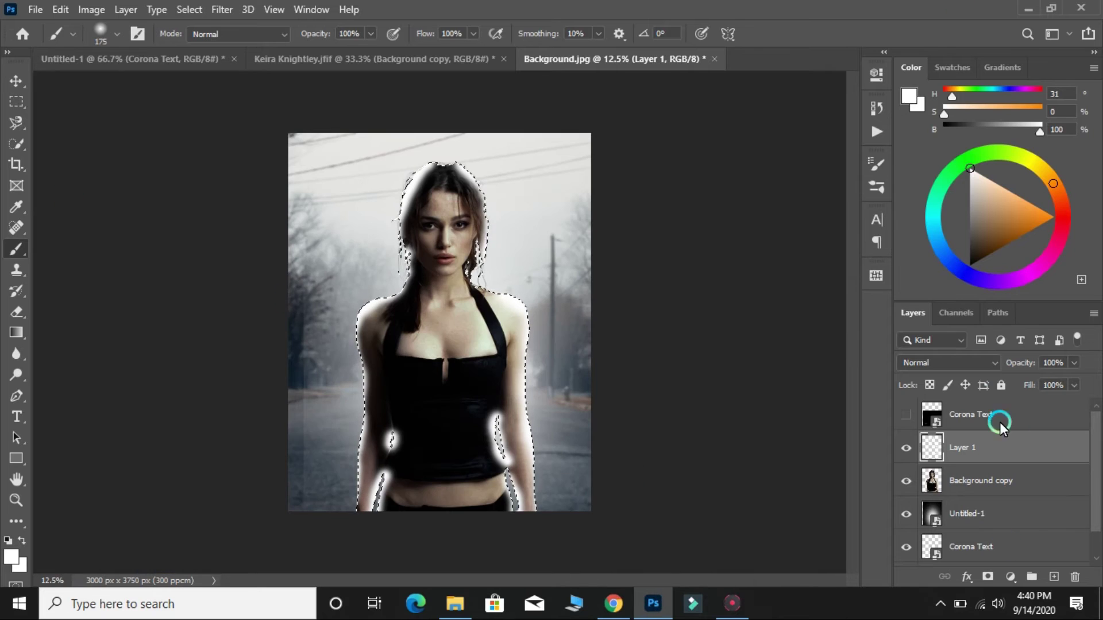
{"action": "left_click_drag", "start_coordinate": [1033, 366], "coordinate": [985, 372]}
{"action": "left_click", "coordinate": [1078, 304]}
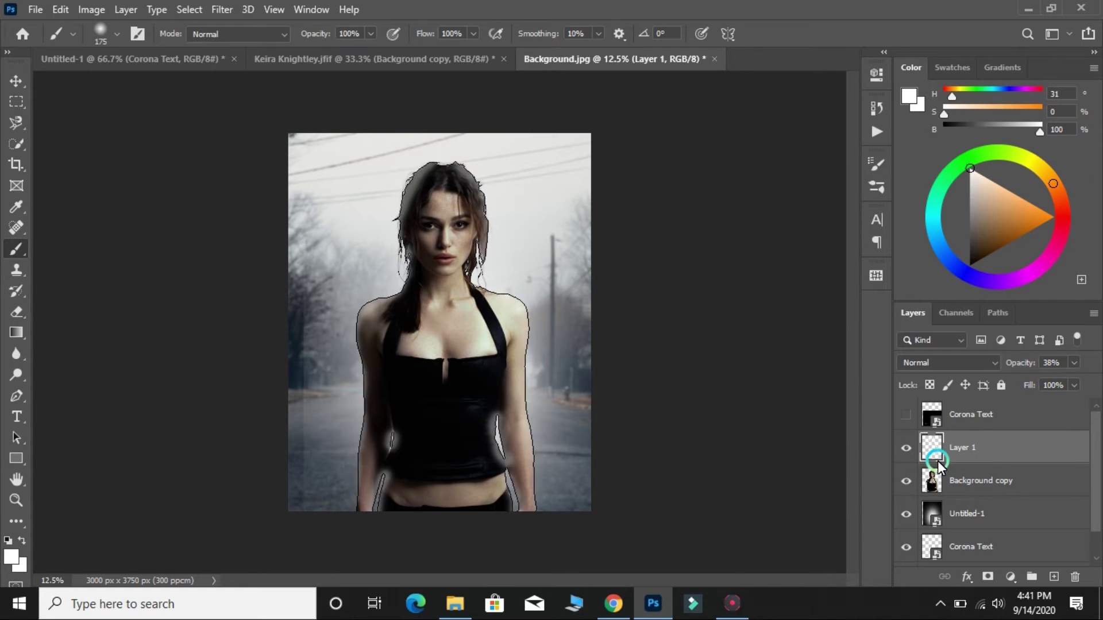
Make Background copy the active layer.
{"action": "right_click", "coordinate": [498, 373]}
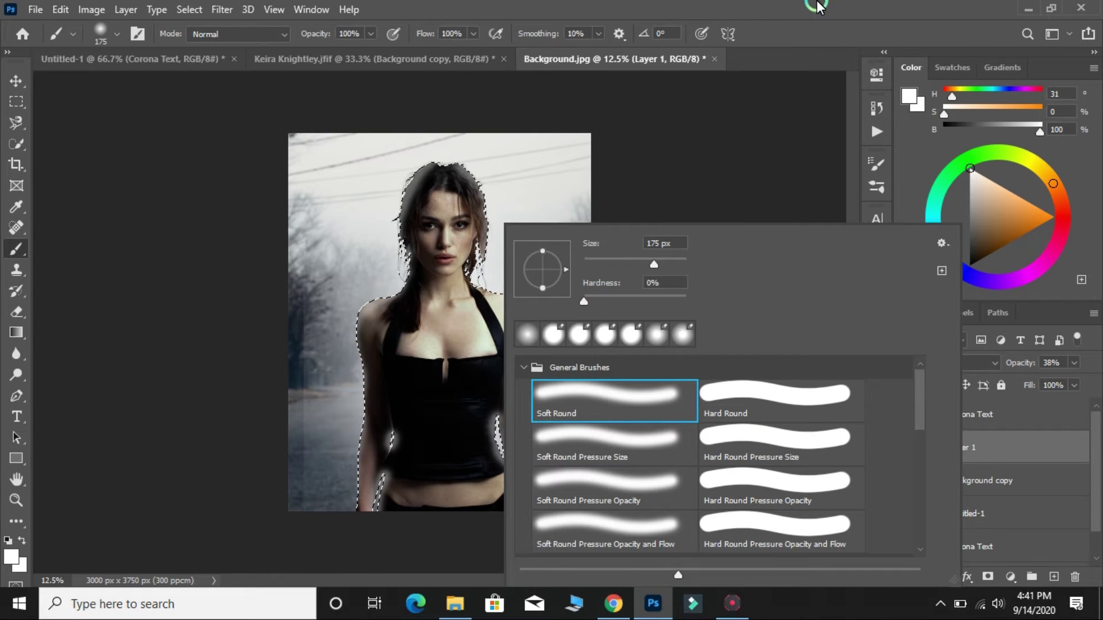
{"action": "left_click", "coordinate": [1032, 244]}
{"action": "left_click", "coordinate": [957, 484]}
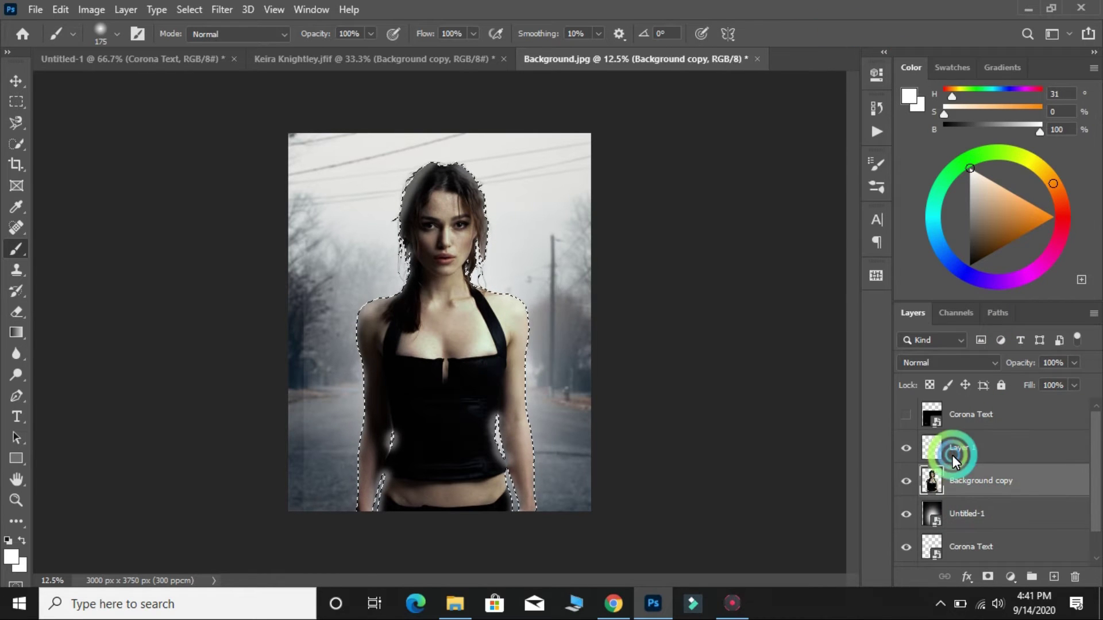
Deselect the outline around the woman and zoom in on her.
{"action": "right_click", "coordinate": [438, 370]}
{"action": "left_click", "coordinate": [16, 144]}
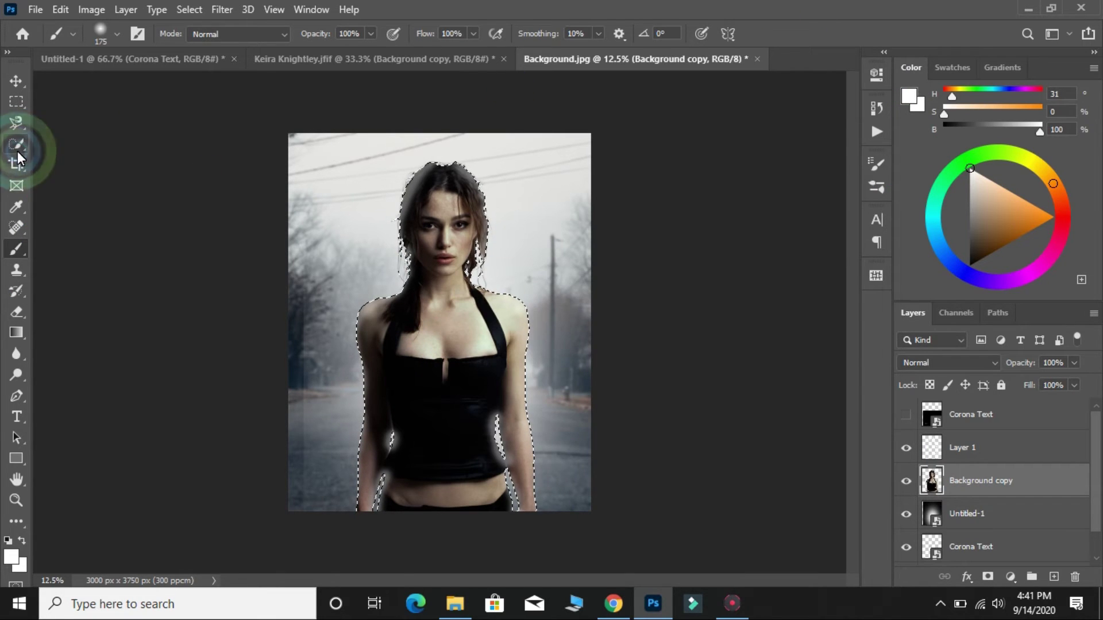
{"action": "right_click", "coordinate": [491, 391]}
{"action": "left_click", "coordinate": [546, 84]}
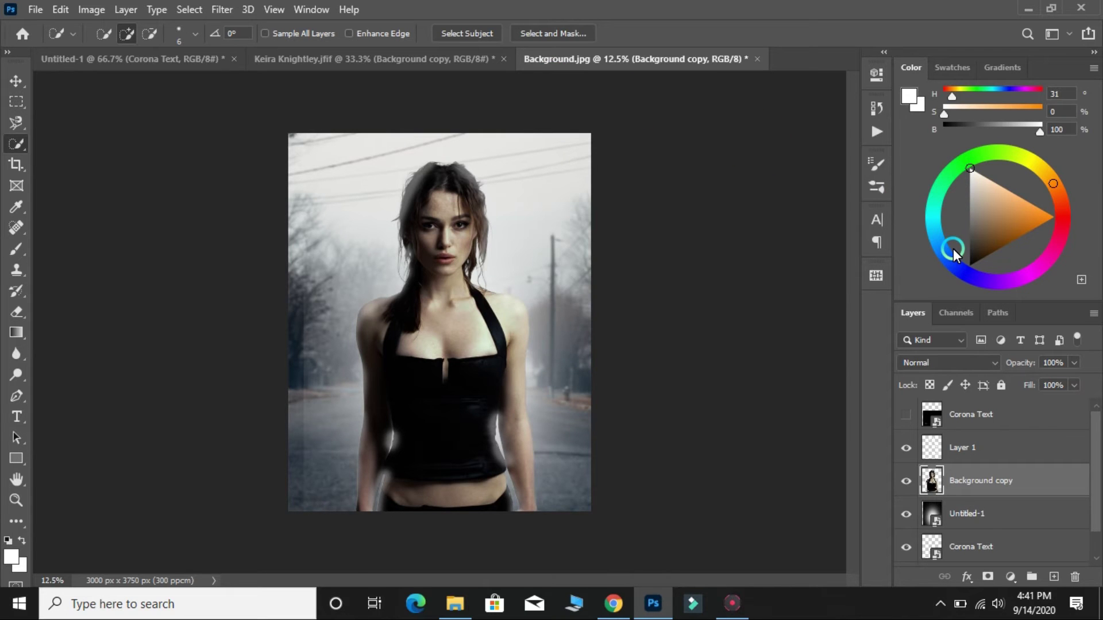
{"action": "key", "text": "ctrl+plus"}
{"action": "key", "text": "ctrl+plus"}
{"action": "key", "text": "ctrl+plus"}
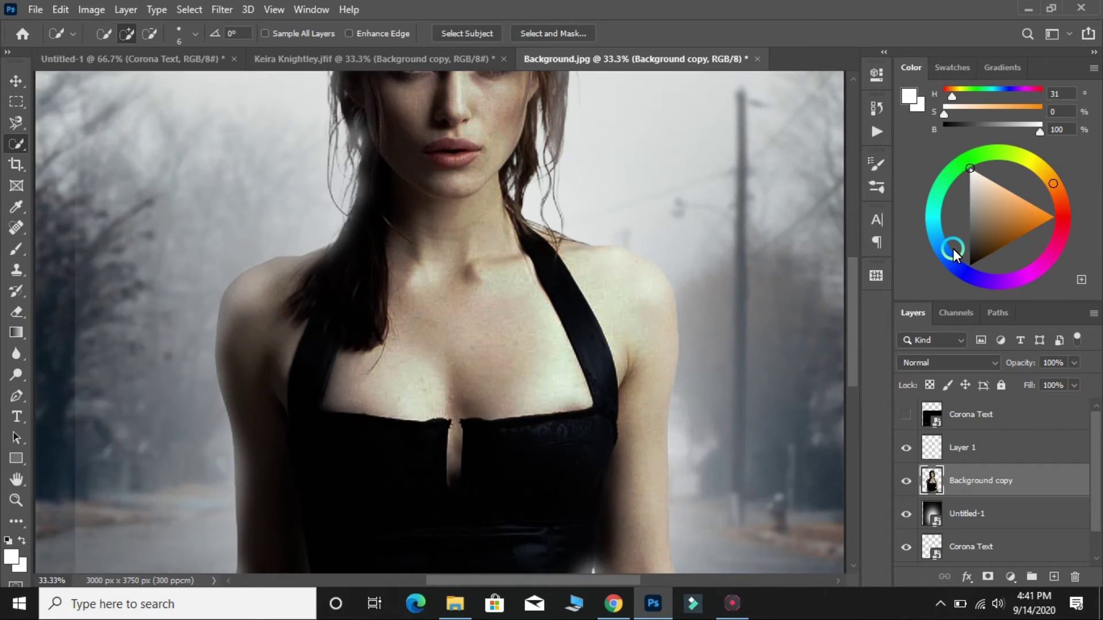
{"action": "left_click", "coordinate": [218, 10]}
Apply a Camera Raw Filter with Exposure -0.55 to the woman's cut-out layer.
{"action": "left_click", "coordinate": [333, 104]}
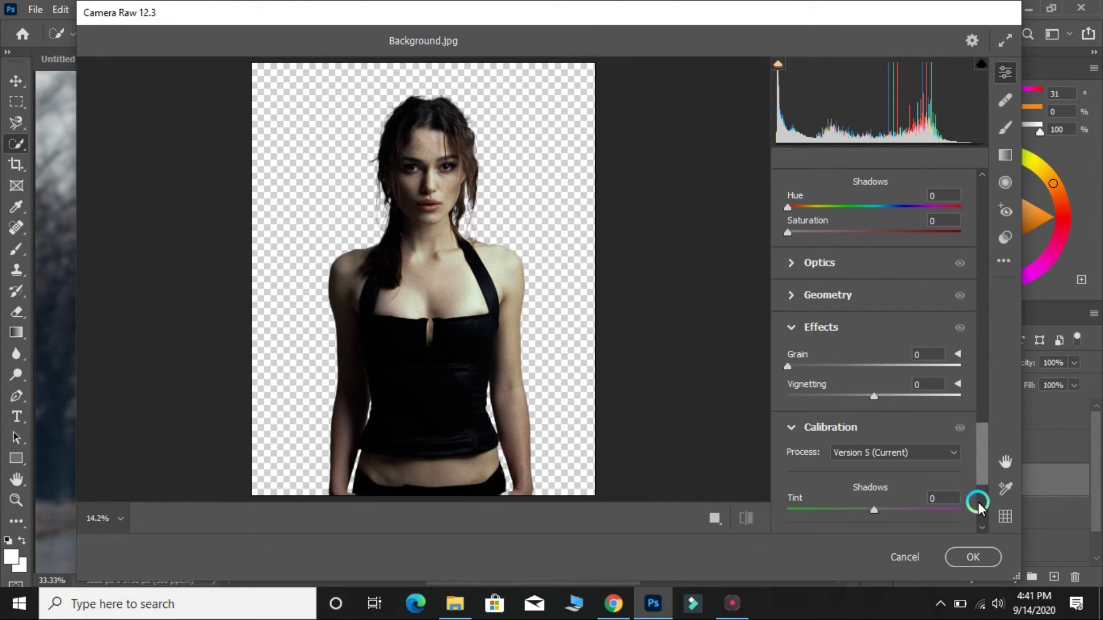
{"action": "scroll", "coordinate": [880, 432], "scroll_direction": "up", "scroll_amount": 5}
{"action": "scroll", "coordinate": [885, 359], "scroll_direction": "up", "scroll_amount": 5}
{"action": "scroll", "coordinate": [917, 312], "scroll_direction": "up", "scroll_amount": 5}
{"action": "scroll", "coordinate": [919, 311], "scroll_direction": "up", "scroll_amount": 5}
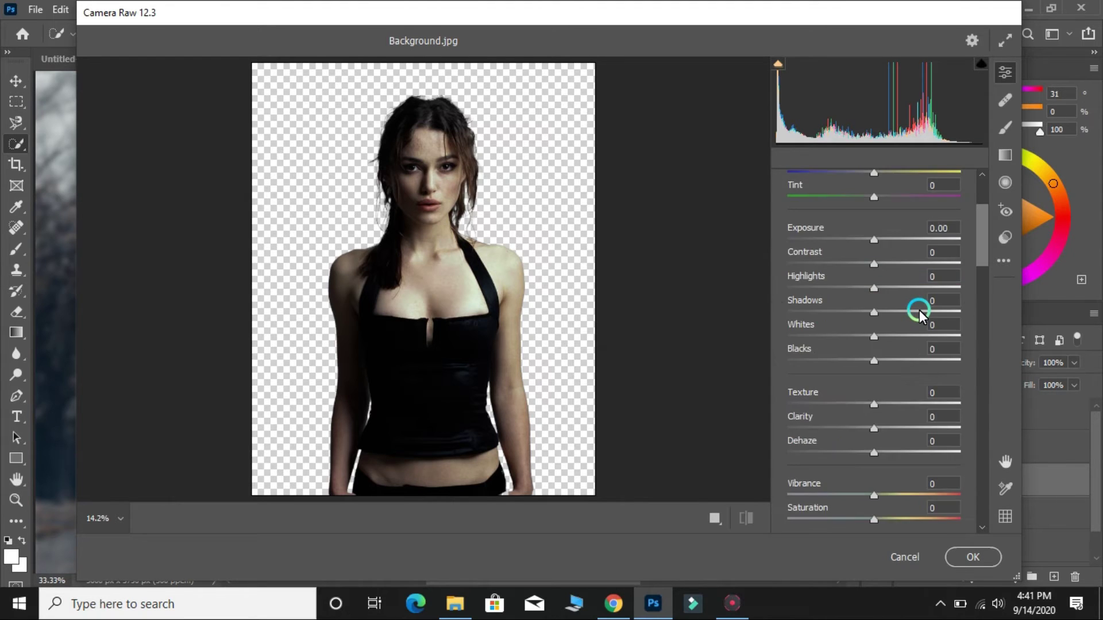
{"action": "scroll", "coordinate": [919, 310], "scroll_direction": "up", "scroll_amount": 3}
{"action": "mouse_move", "coordinate": [887, 365]}
{"action": "left_mouse_down"}
{"action": "mouse_move", "coordinate": [869, 372]}
{"action": "mouse_move", "coordinate": [879, 370]}
{"action": "left_mouse_up"}
{"action": "left_click", "coordinate": [988, 558]}
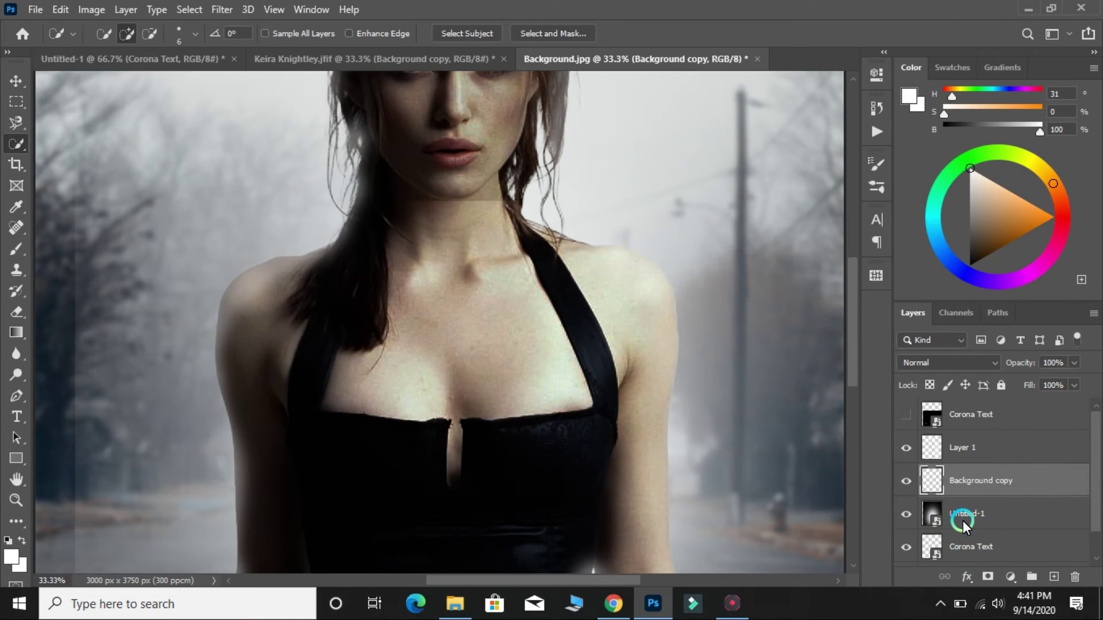
{"action": "left_click", "coordinate": [932, 466]}
{"action": "key", "text": "ctrl+0"}
On the glow layer, set the Eraser to about 21% opacity and lightly erase over the hair.
{"action": "key", "text": "ctrl+plus"}
{"action": "key", "text": "ctrl+plus"}
{"action": "scroll", "coordinate": [632, 264], "scroll_direction": "up", "scroll_amount": 5}
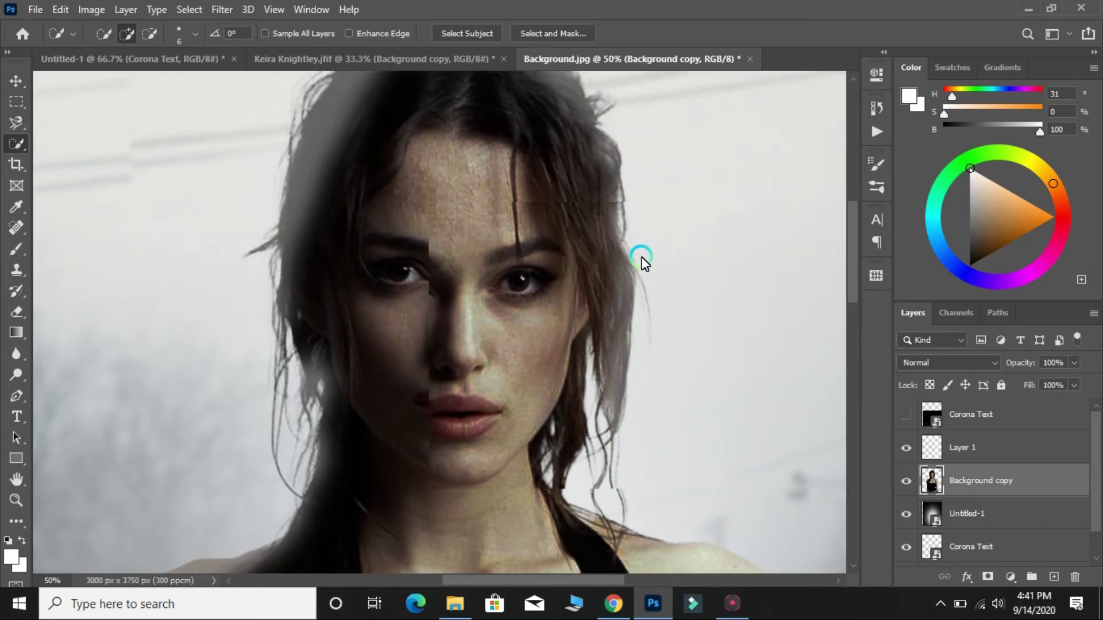
{"action": "scroll", "coordinate": [394, 388], "scroll_direction": "up", "scroll_amount": 3}
{"action": "scroll", "coordinate": [621, 365], "scroll_direction": "down", "scroll_amount": 1}
{"action": "key", "text": "alt+bracketright"}
{"action": "left_click", "coordinate": [26, 256]}
{"action": "left_click", "coordinate": [16, 312]}
{"action": "left_click", "coordinate": [332, 263]}
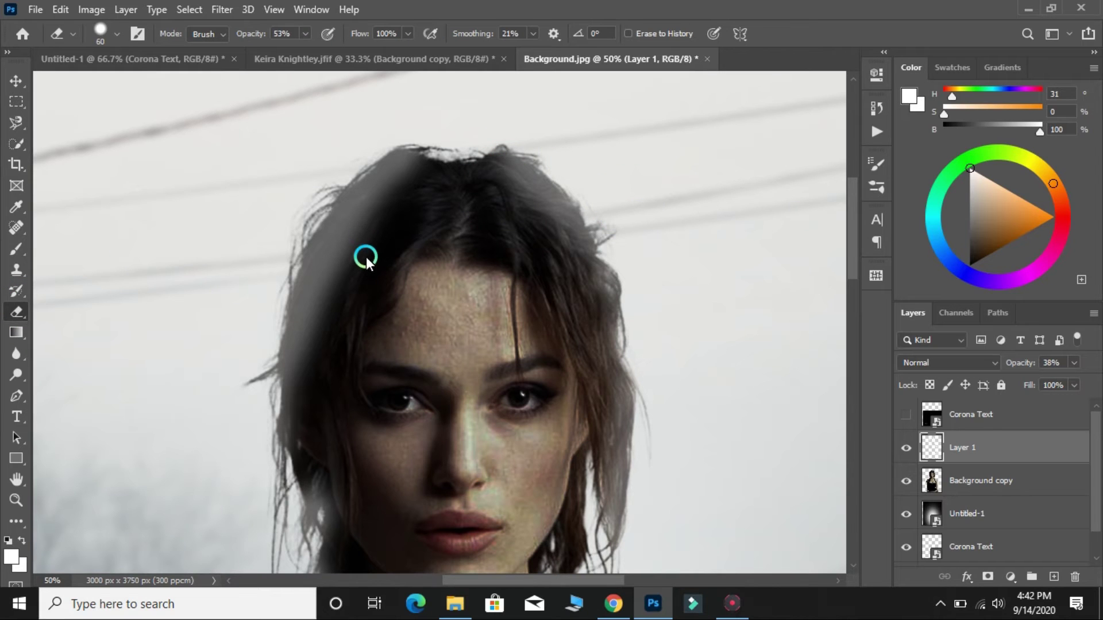
{"action": "left_click_drag", "start_coordinate": [259, 33], "coordinate": [237, 36]}
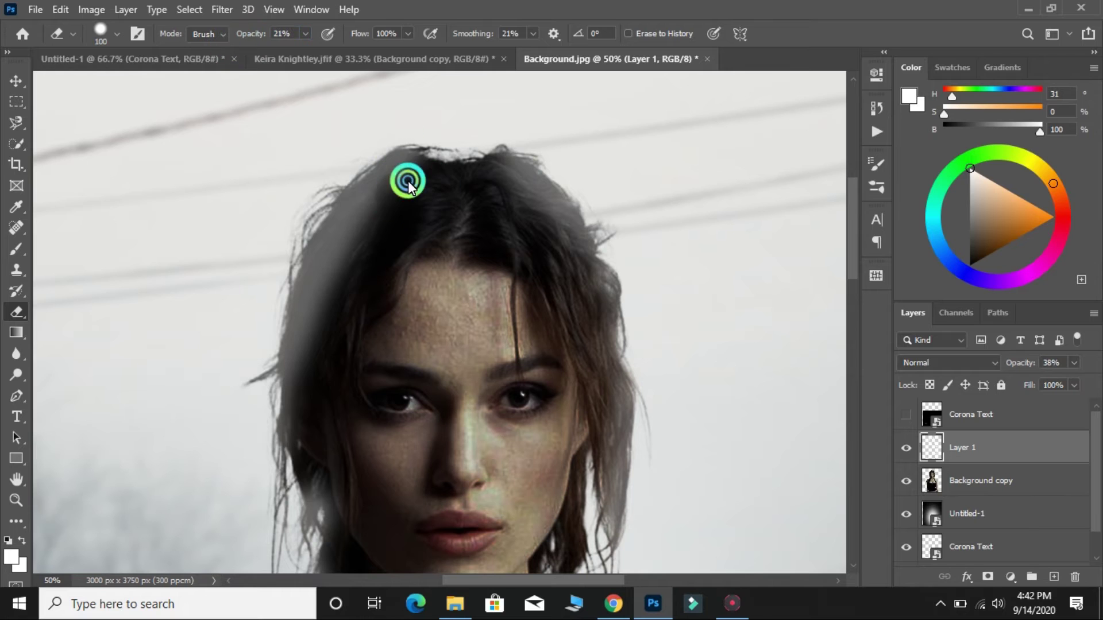
{"action": "left_click_drag", "start_coordinate": [406, 178], "coordinate": [356, 249]}
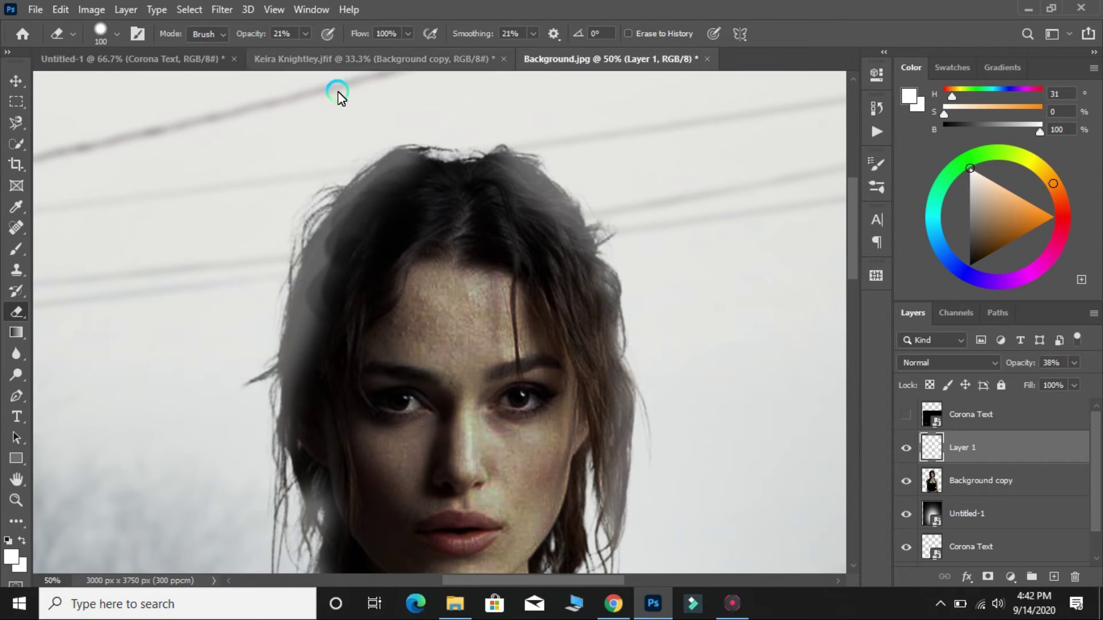
Use a soft round eraser tip on the glow over the hair's top and left, then reselect Background copy.
{"action": "right_click", "coordinate": [398, 368]}
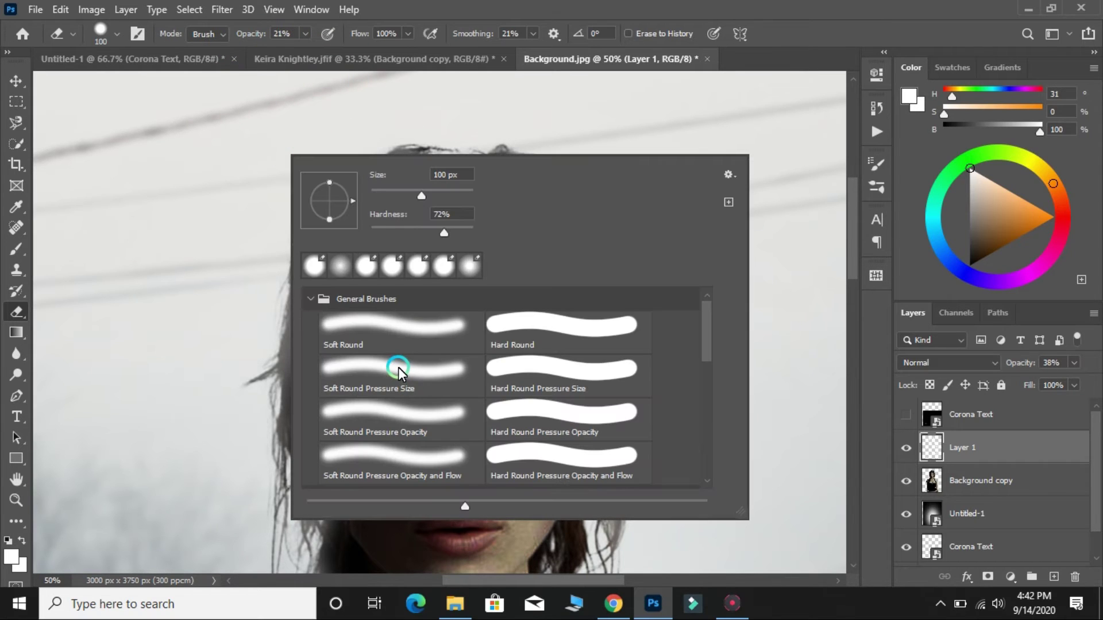
{"action": "left_click", "coordinate": [332, 275]}
{"action": "left_click", "coordinate": [517, 183]}
{"action": "mouse_move", "coordinate": [517, 183]}
{"action": "left_mouse_down"}
{"action": "mouse_move", "coordinate": [411, 192]}
{"action": "mouse_move", "coordinate": [370, 239]}
{"action": "mouse_move", "coordinate": [431, 155]}
{"action": "mouse_move", "coordinate": [346, 266]}
{"action": "mouse_move", "coordinate": [308, 344]}
{"action": "mouse_move", "coordinate": [367, 224]}
{"action": "mouse_move", "coordinate": [485, 182]}
{"action": "mouse_move", "coordinate": [616, 411]}
{"action": "left_mouse_up"}
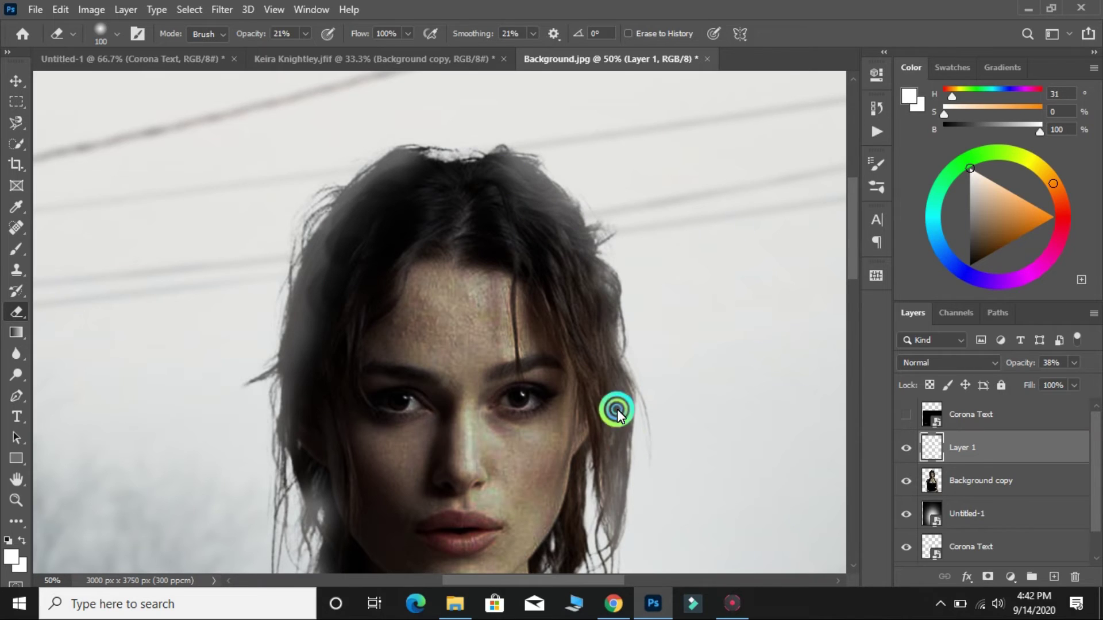
{"action": "scroll", "coordinate": [517, 328], "scroll_direction": "down", "scroll_amount": 3}
{"action": "scroll", "coordinate": [747, 402], "scroll_direction": "down", "scroll_amount": 2}
{"action": "left_click", "coordinate": [971, 482]}
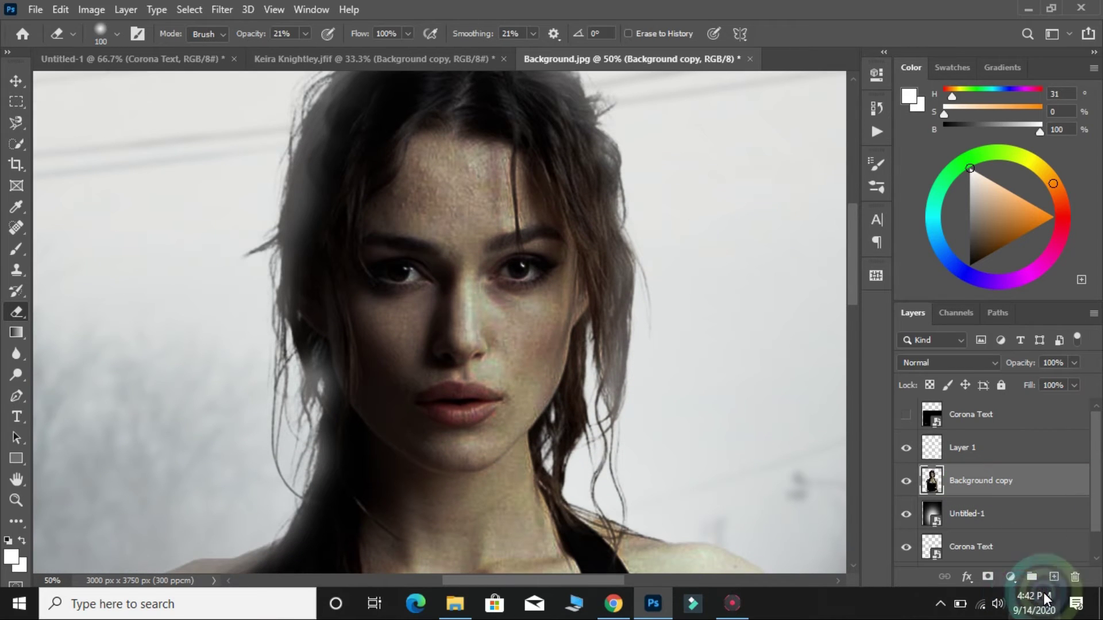
Set up the Dodge tool on Background copy with Range set to Midtones.
{"action": "left_click", "coordinate": [1054, 576]}
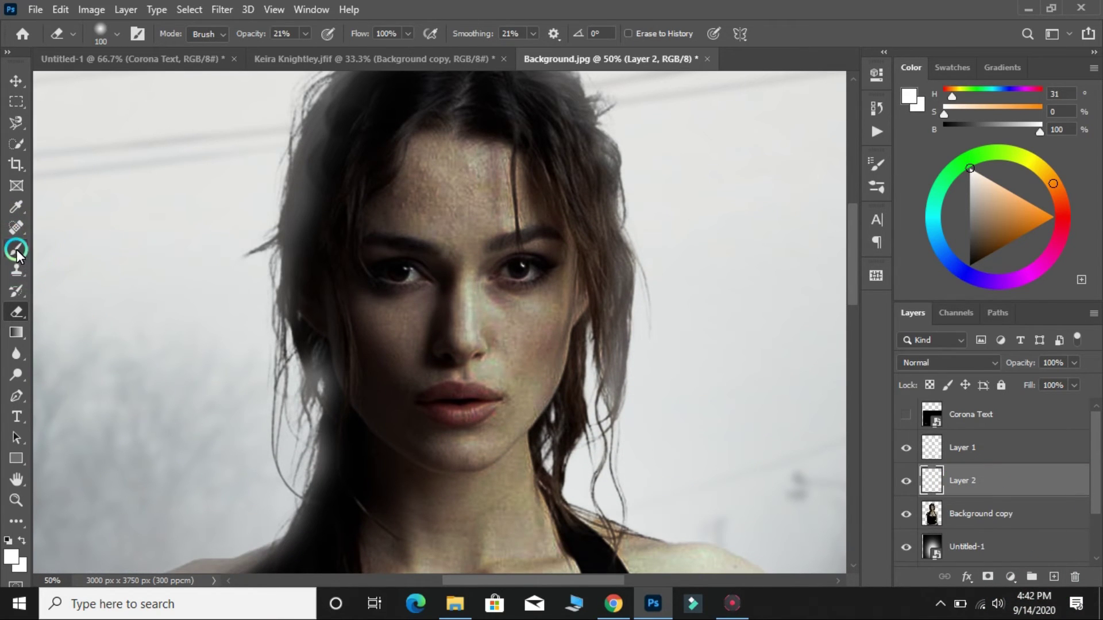
{"action": "left_click", "coordinate": [22, 380]}
{"action": "key", "text": "ctrl+plus"}
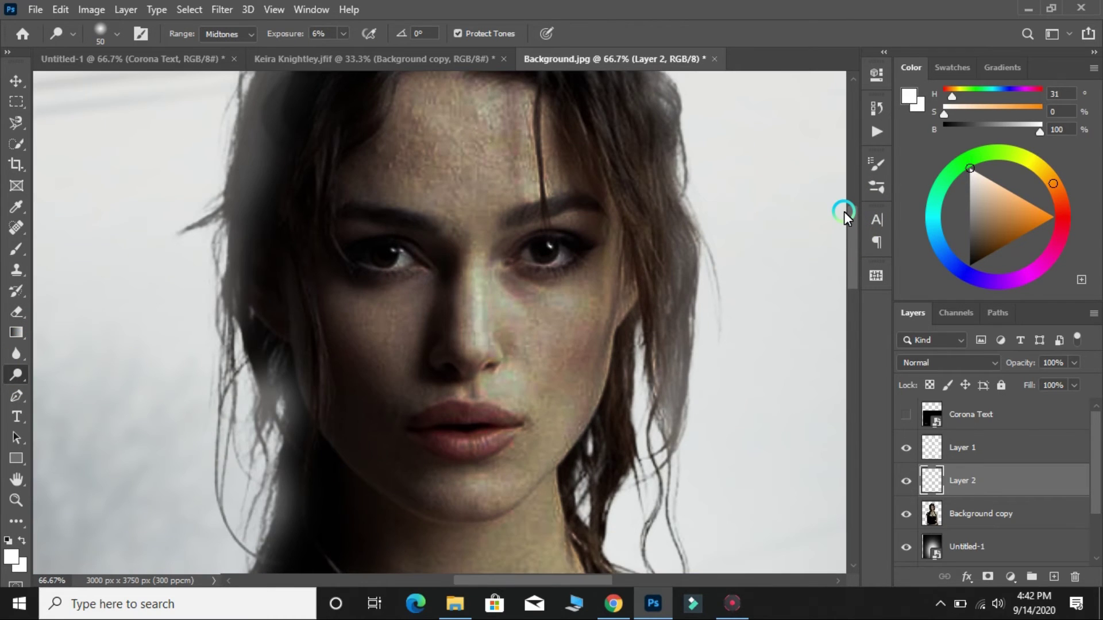
{"action": "key", "text": "ctrl+plus"}
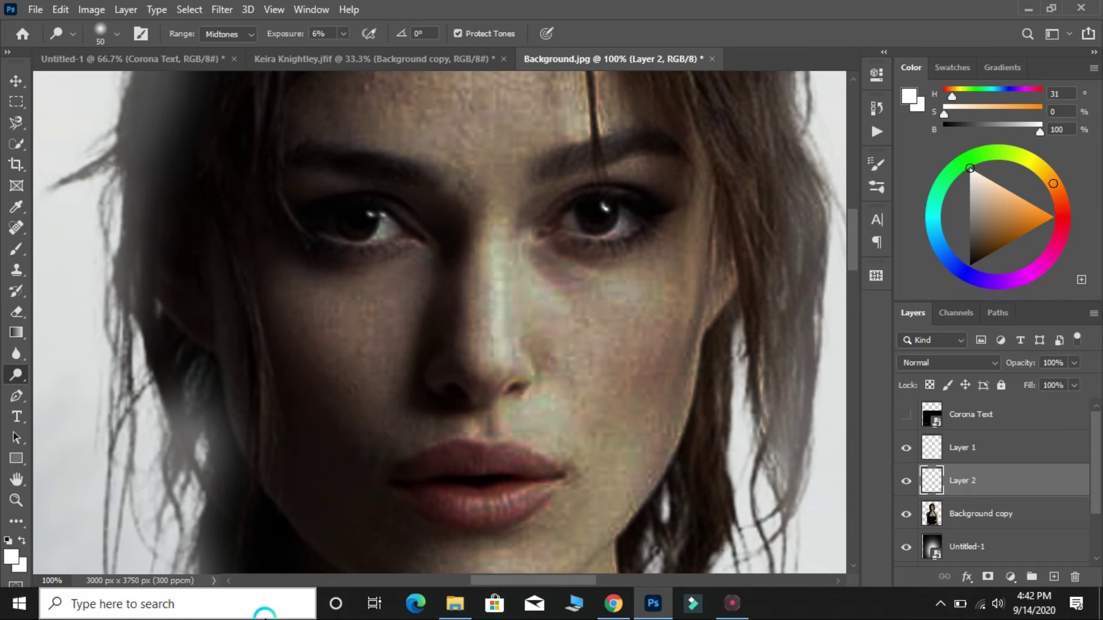
{"action": "right_click", "coordinate": [17, 375]}
{"action": "left_click", "coordinate": [42, 382]}
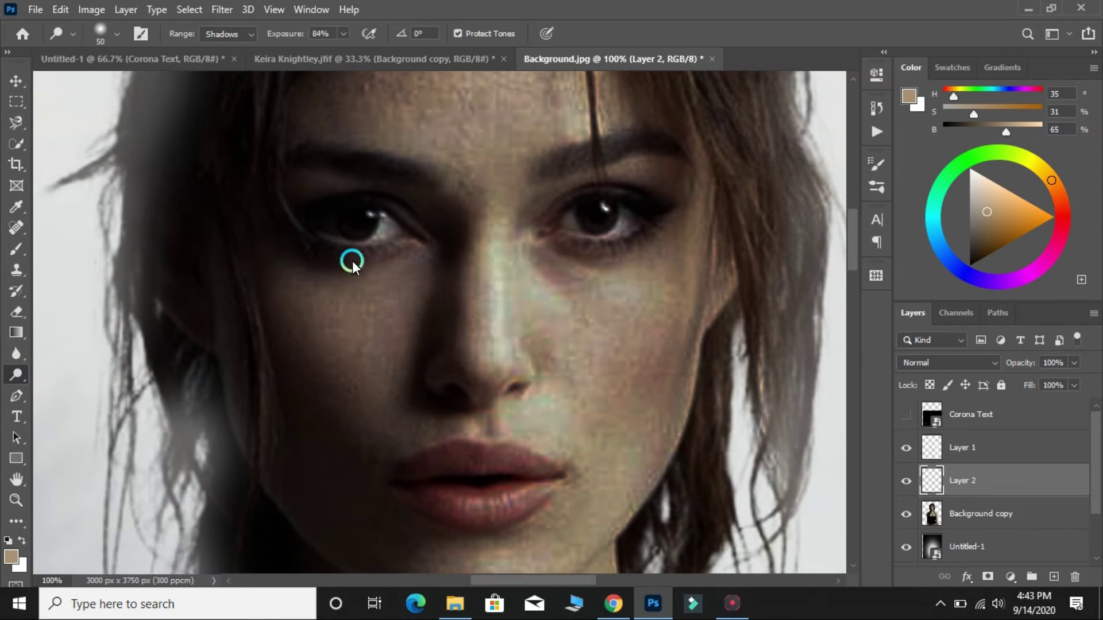
{"action": "left_click", "coordinate": [980, 513]}
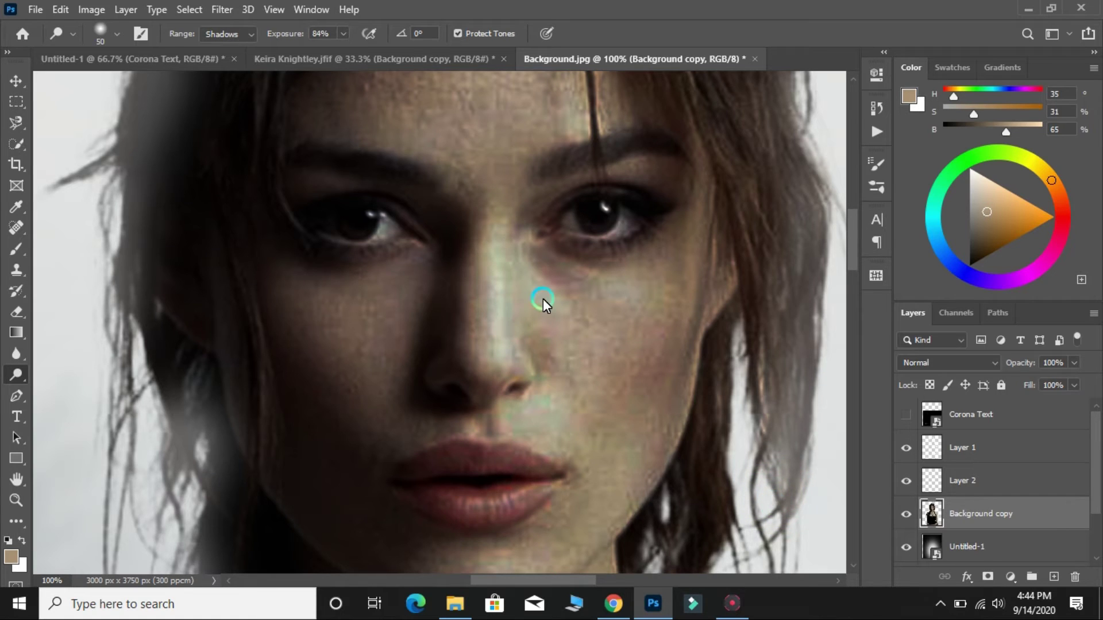
{"action": "left_click", "coordinate": [247, 34]}
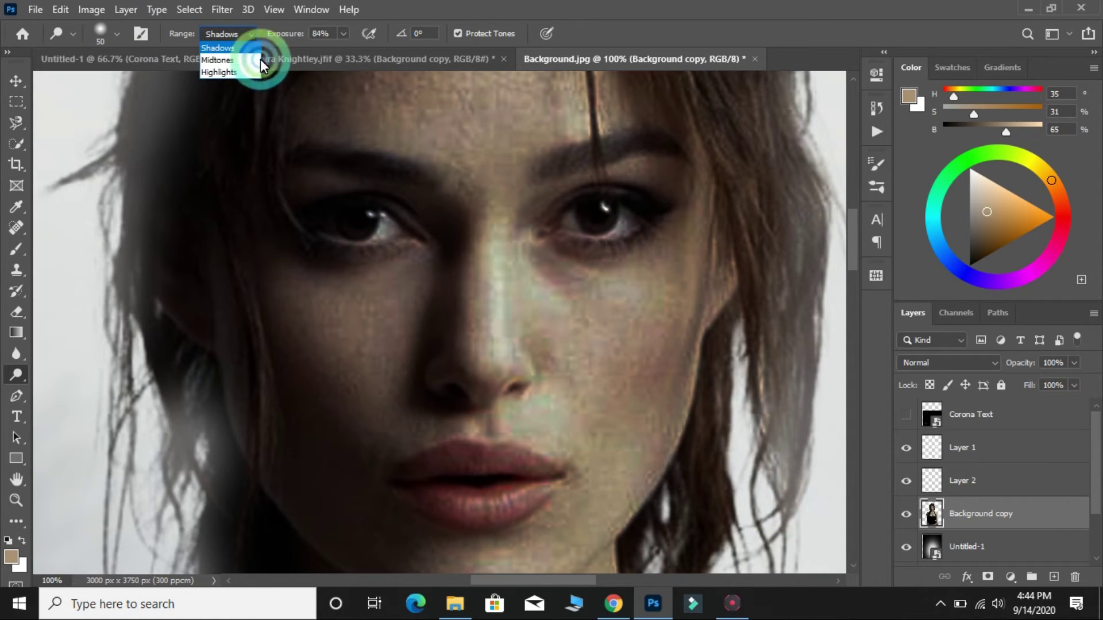
{"action": "left_click", "coordinate": [239, 55]}
Lower the Dodge exposure to 8% and enlarge the brush size.
{"action": "left_click_drag", "start_coordinate": [294, 33], "coordinate": [248, 45]}
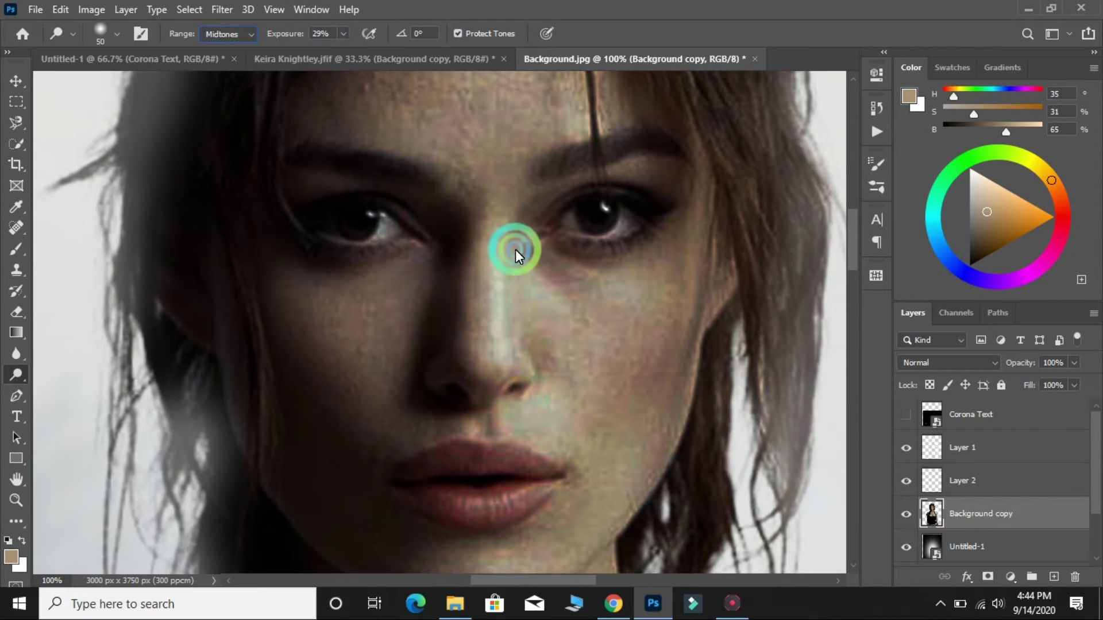
{"action": "scroll", "coordinate": [517, 350], "scroll_direction": "down", "scroll_amount": 2}
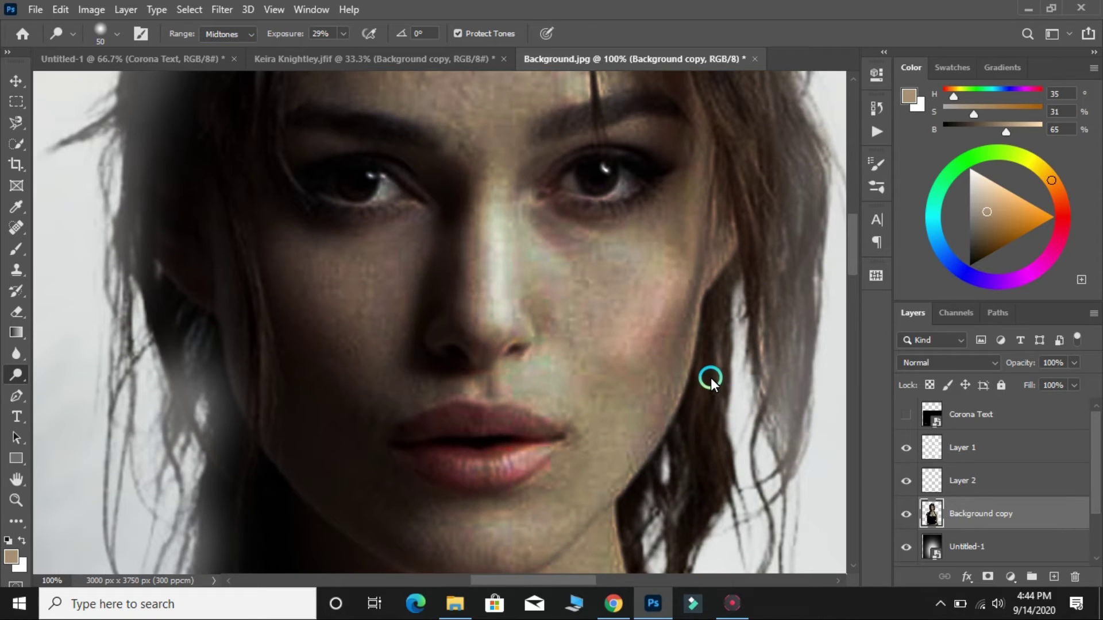
{"action": "left_click_drag", "start_coordinate": [287, 34], "coordinate": [275, 34]}
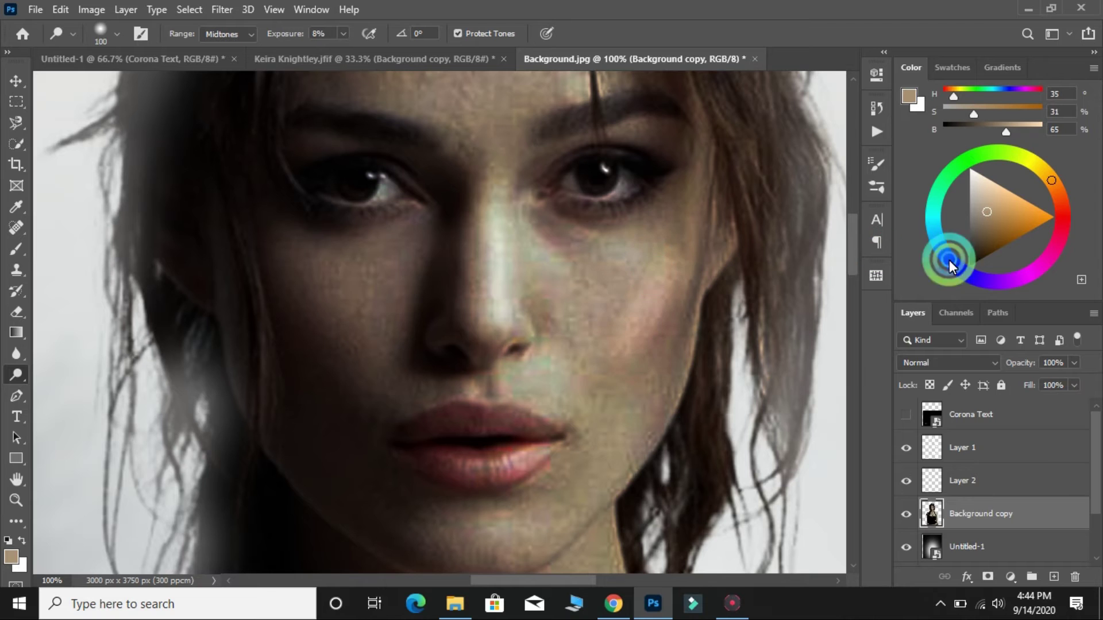
{"action": "scroll", "coordinate": [612, 222], "scroll_direction": "up", "scroll_amount": 1}
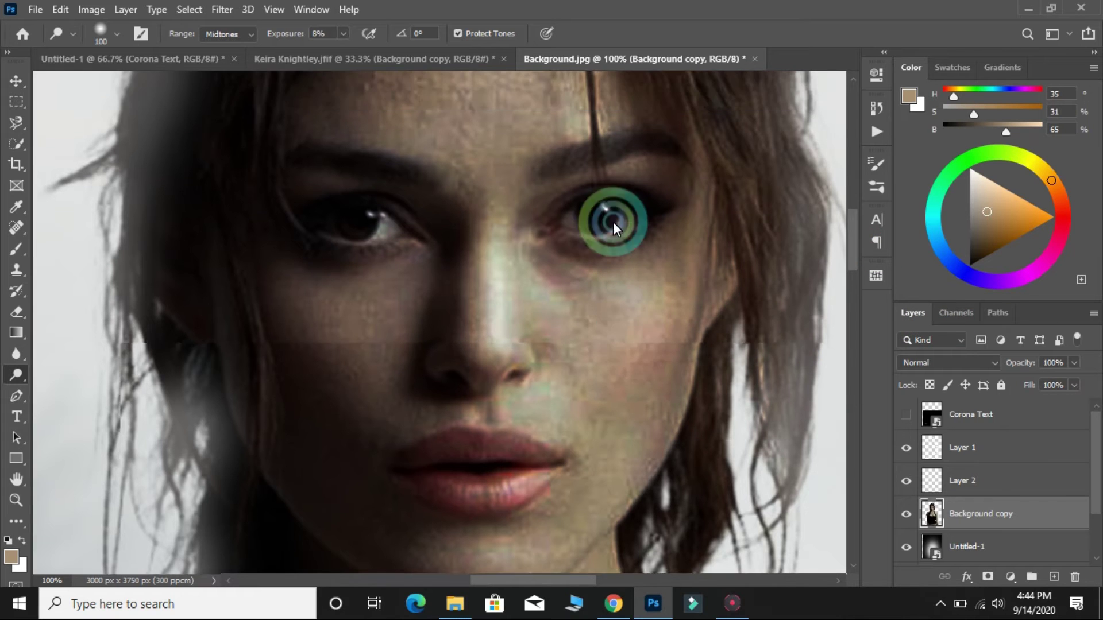
{"action": "scroll", "coordinate": [515, 293], "scroll_direction": "up", "scroll_amount": 5}
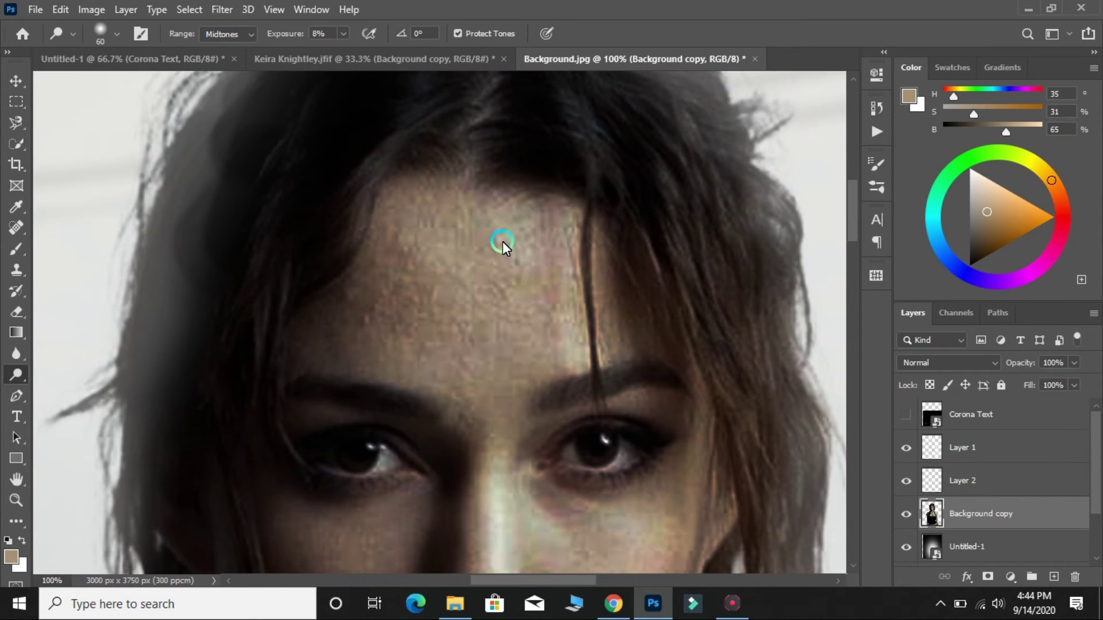
{"action": "scroll", "coordinate": [374, 442], "scroll_direction": "down", "scroll_amount": 6}
{"action": "scroll", "coordinate": [604, 281], "scroll_direction": "down", "scroll_amount": 1}
{"action": "key", "text": "bracketright"}
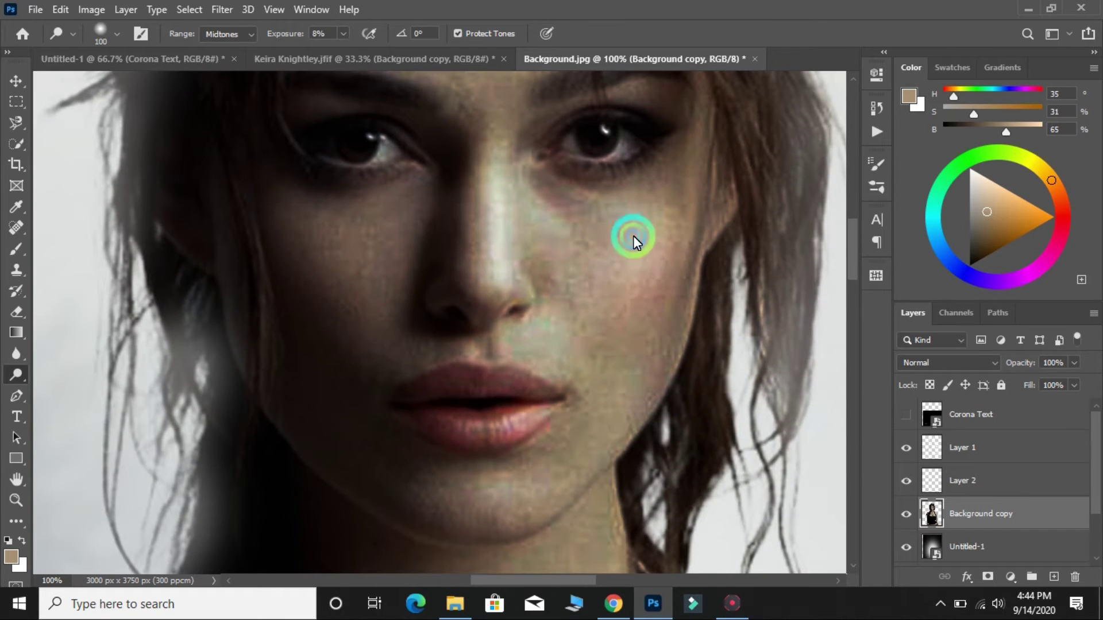
{"action": "scroll", "coordinate": [522, 453], "scroll_direction": "down", "scroll_amount": 1}
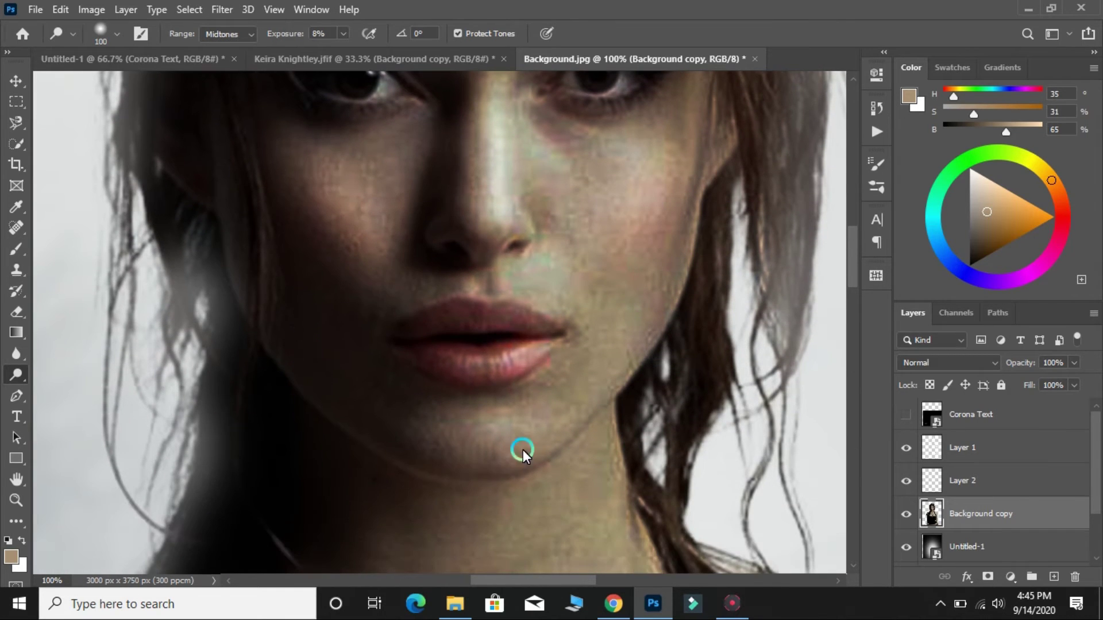
{"action": "key", "text": "ctrl+minus"}
{"action": "key", "text": "ctrl+minus"}
{"action": "key", "text": "ctrl+minus"}
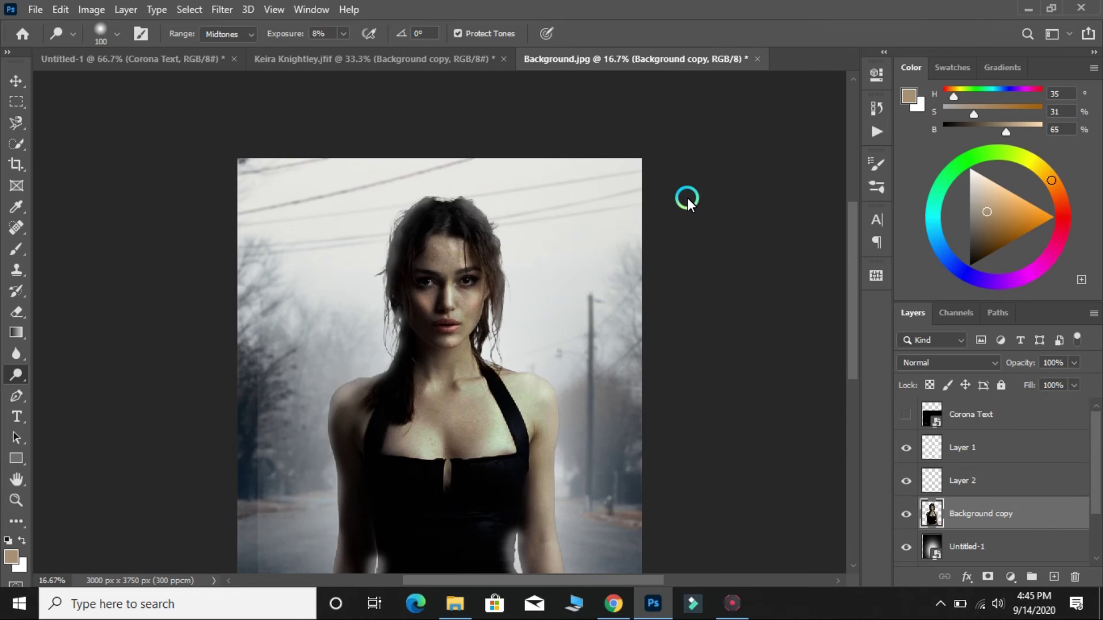
{"action": "key", "text": "ctrl+minus"}
{"action": "key", "text": "ctrl+minus"}
{"action": "key", "text": "ctrl+plus"}
{"action": "key", "text": "ctrl+plus"}
{"action": "key", "text": "ctrl+plus"}
{"action": "key", "text": "ctrl+plus"}
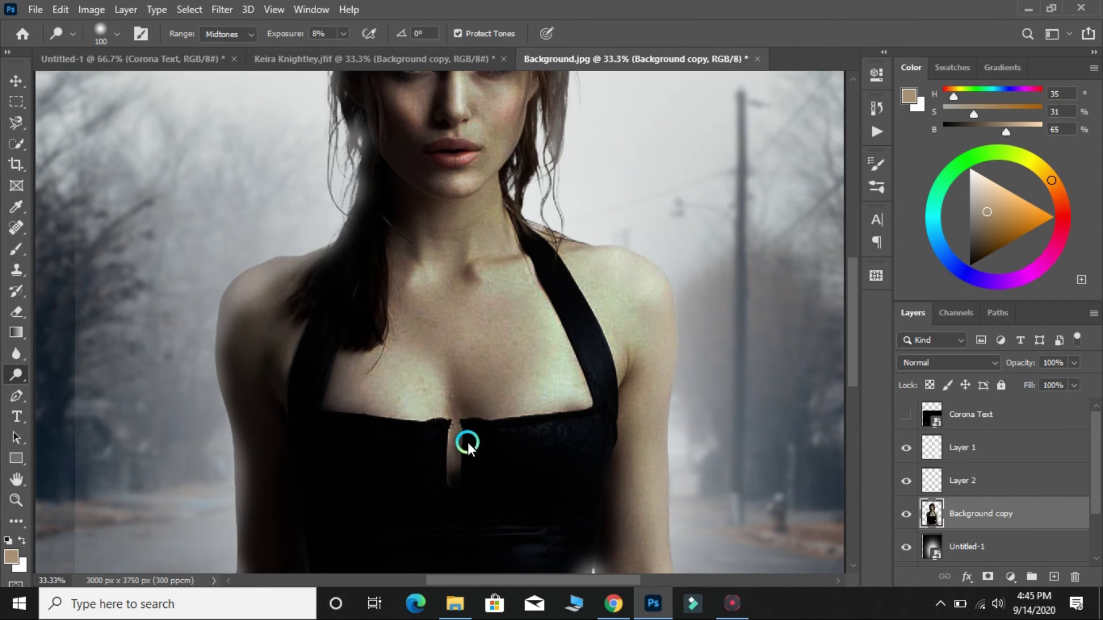
{"action": "key", "text": "bracketright"}
{"action": "key", "text": "bracketright"}
{"action": "key", "text": "bracketright"}
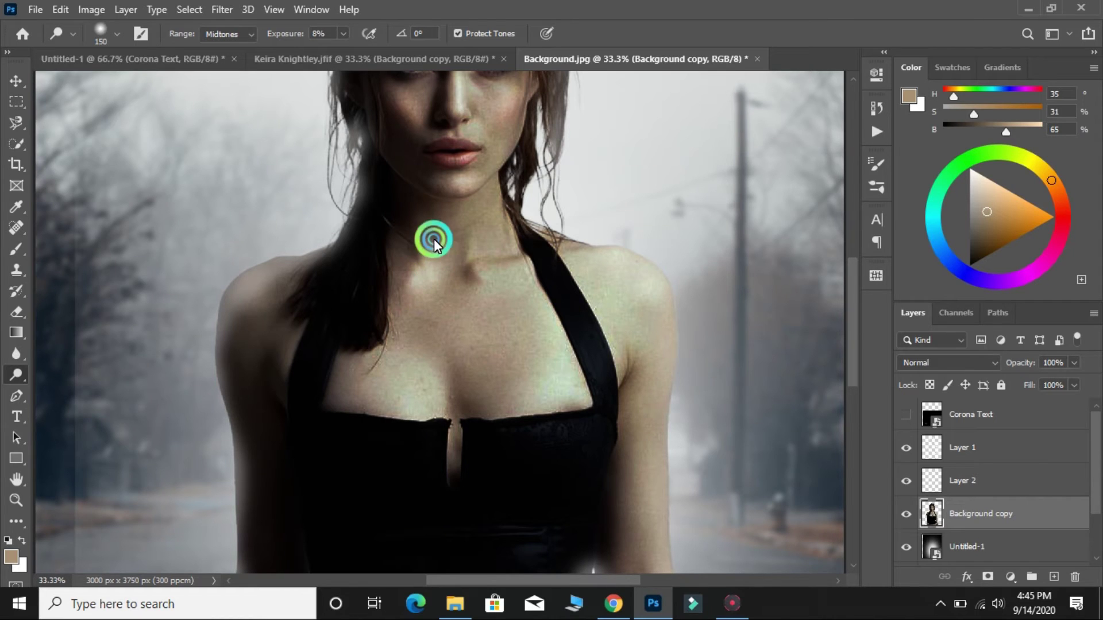
Dodge the skin across the chest and shoulders, then review the whole poster.
{"action": "left_click_drag", "start_coordinate": [603, 390], "coordinate": [562, 397]}
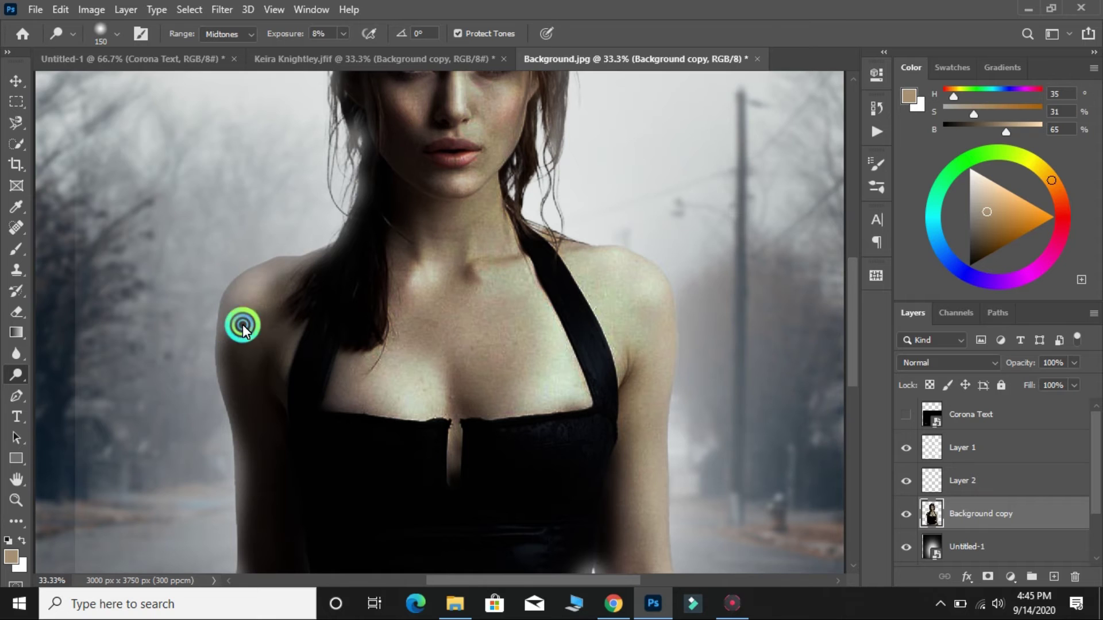
{"action": "scroll", "coordinate": [444, 226], "scroll_direction": "down", "scroll_amount": 2}
{"action": "scroll", "coordinate": [502, 448], "scroll_direction": "down", "scroll_amount": 3}
{"action": "scroll", "coordinate": [503, 449], "scroll_direction": "up", "scroll_amount": 1}
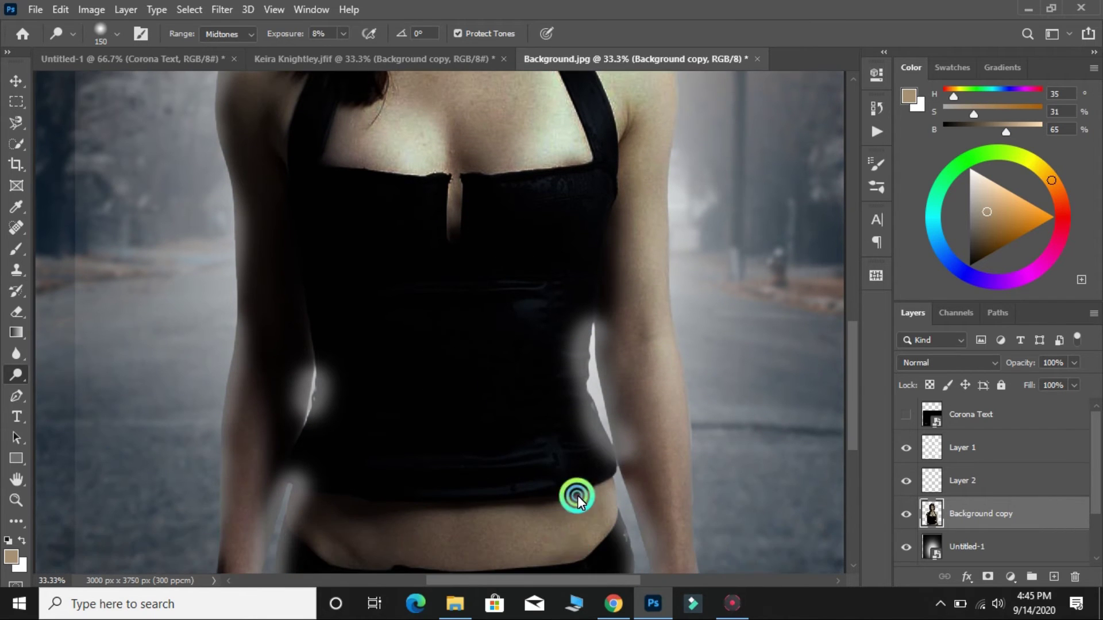
{"action": "key", "text": "ctrl+minus"}
{"action": "key", "text": "ctrl+minus"}
{"action": "key", "text": "ctrl+minus"}
{"action": "key", "text": "ctrl+plus"}
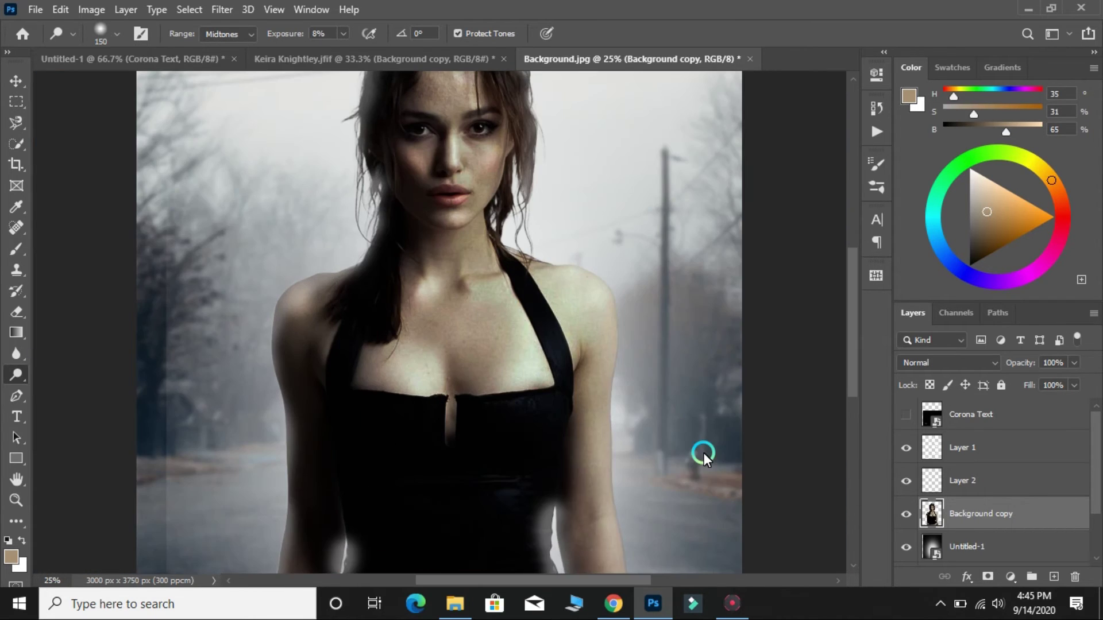
{"action": "scroll", "coordinate": [616, 347], "scroll_direction": "up", "scroll_amount": 2}
{"action": "scroll", "coordinate": [595, 194], "scroll_direction": "up", "scroll_amount": 1}
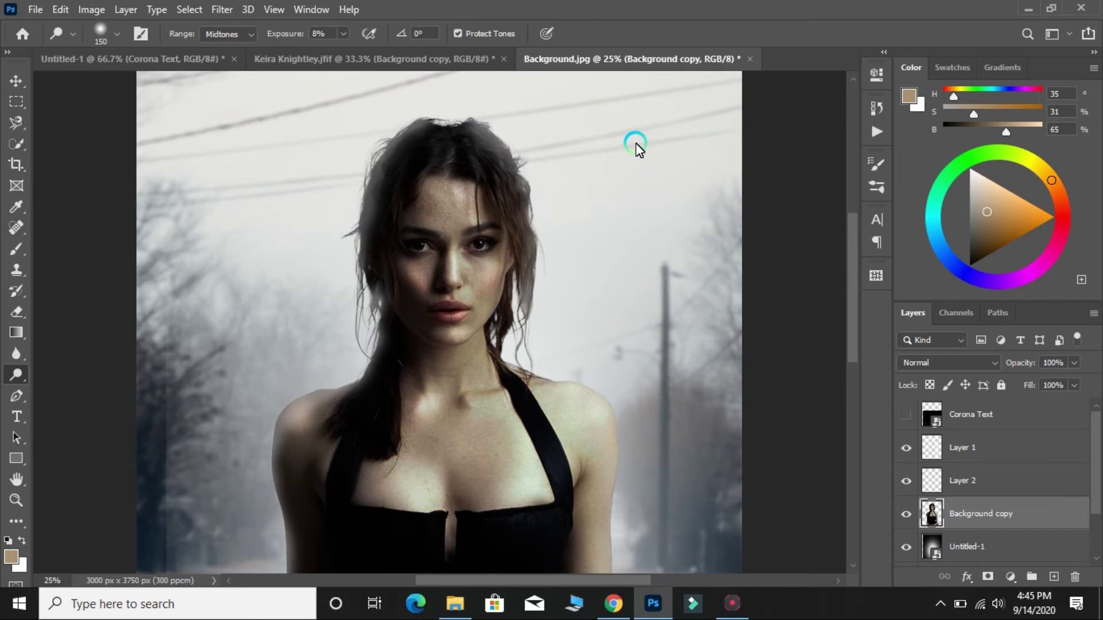
{"action": "key", "text": "ctrl+minus"}
{"action": "key", "text": "ctrl+minus"}
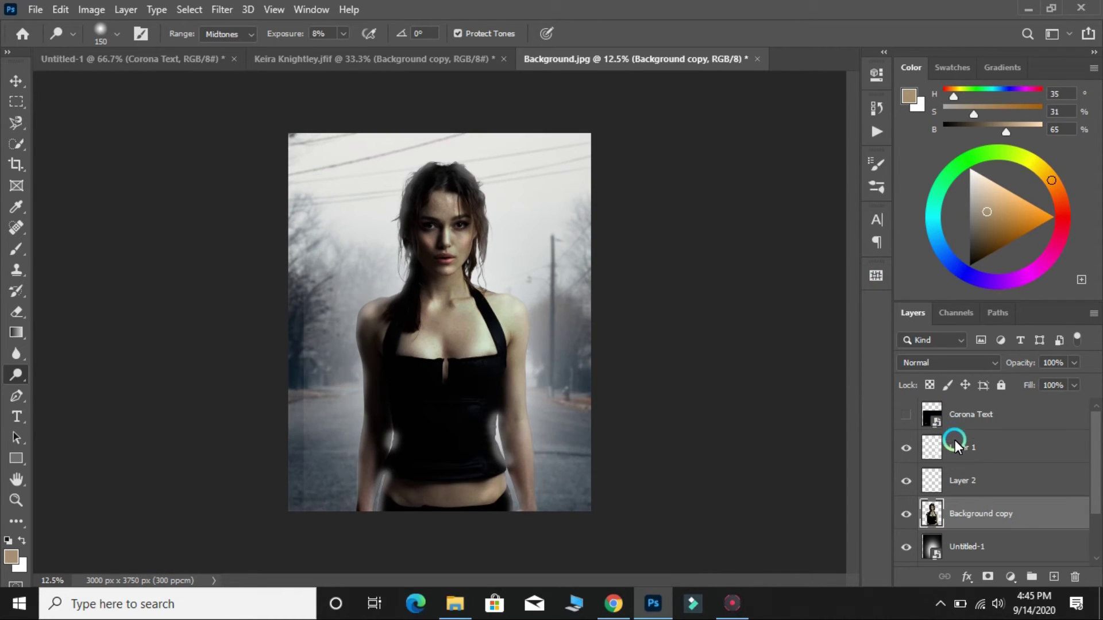
Show the Corona Text layer and scale the CORONA title wider across the woman's waist.
{"action": "left_click", "coordinate": [907, 416]}
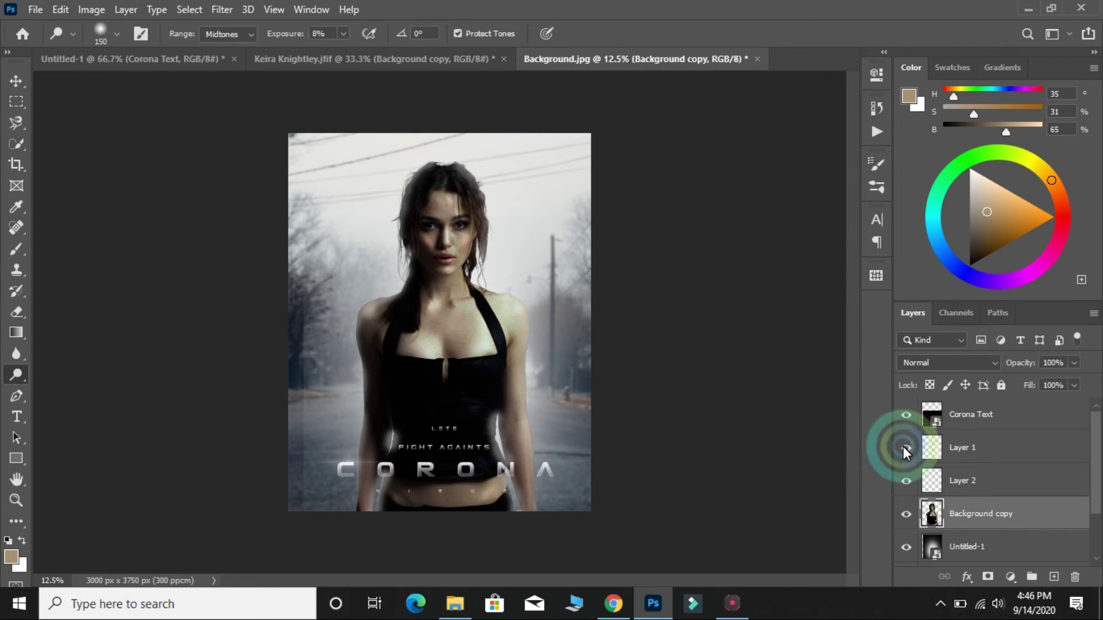
{"action": "key", "text": "ctrl+t"}
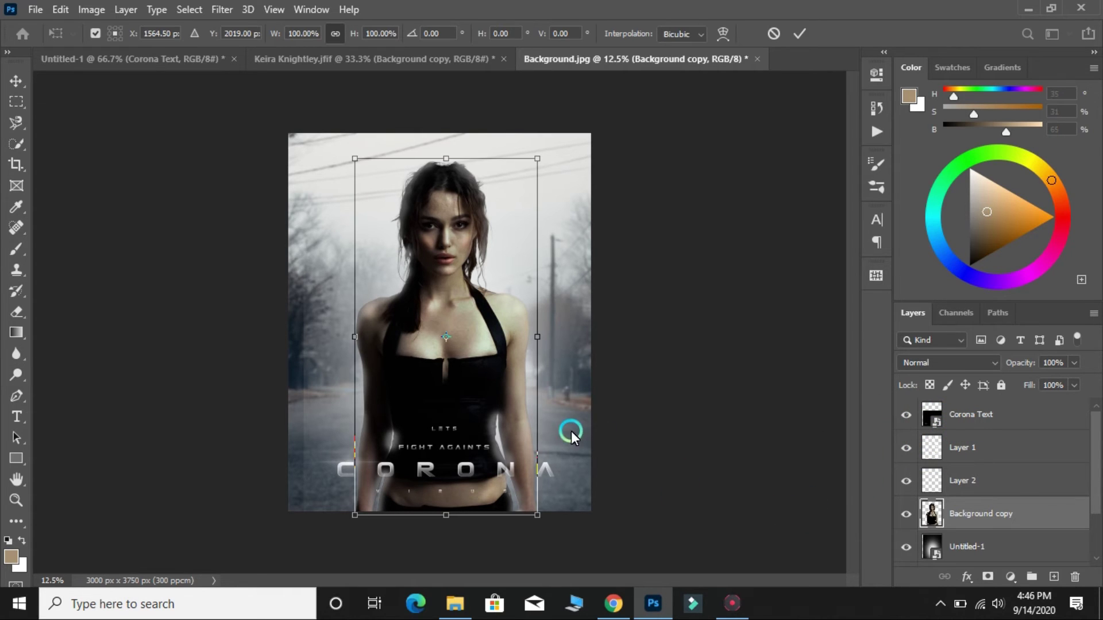
{"action": "key", "text": "Return"}
{"action": "key", "text": "ctrl+minus"}
{"action": "key", "text": "ctrl+t"}
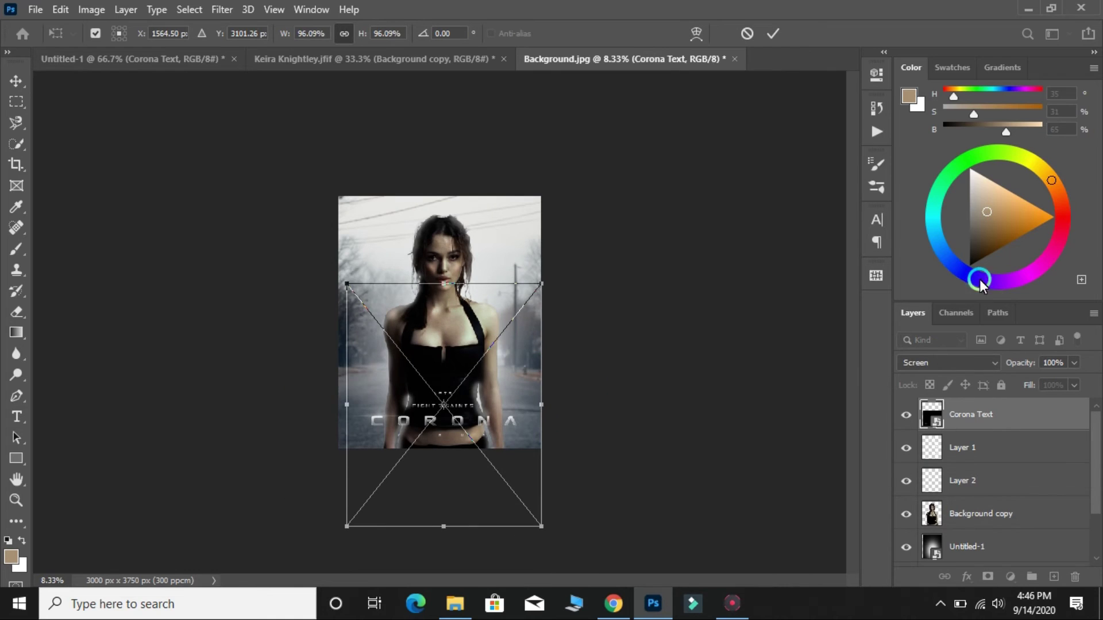
{"action": "left_click_drag", "start_coordinate": [347, 406], "coordinate": [325, 405]}
{"action": "left_click_drag", "start_coordinate": [541, 405], "coordinate": [563, 405]}
{"action": "left_click_drag", "start_coordinate": [441, 523], "coordinate": [455, 482]}
{"action": "key", "text": "Return"}
{"action": "key", "text": "o"}
{"action": "key", "text": "ctrl+plus"}
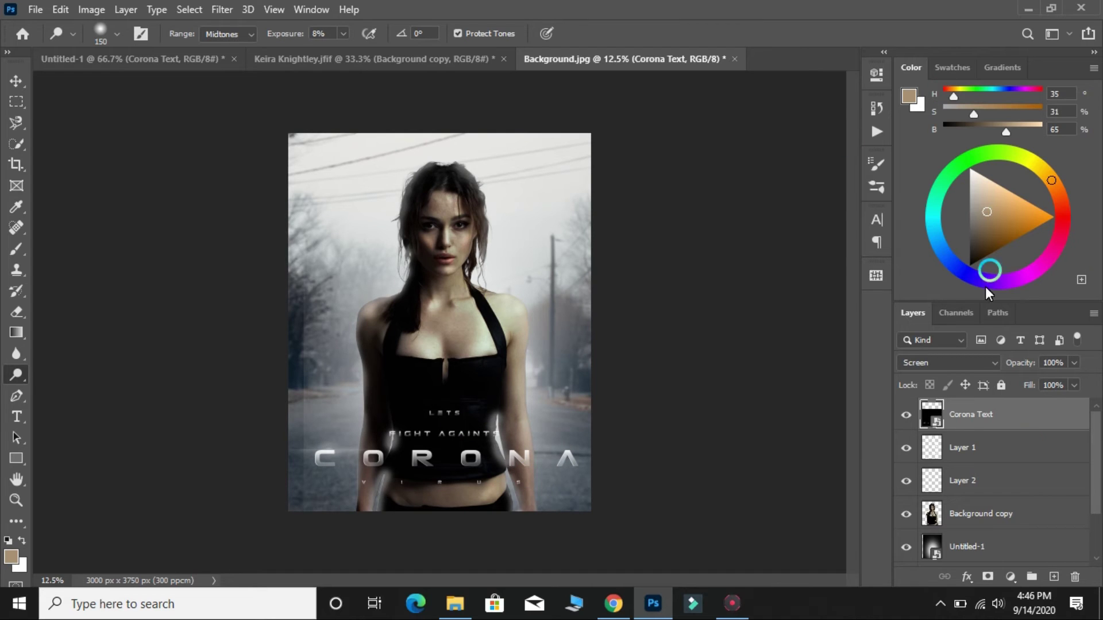
Bring coronavirus_PNG47 from Untitled-1 into the poster, shrink, rotate and place it top right.
{"action": "left_click", "coordinate": [442, 60]}
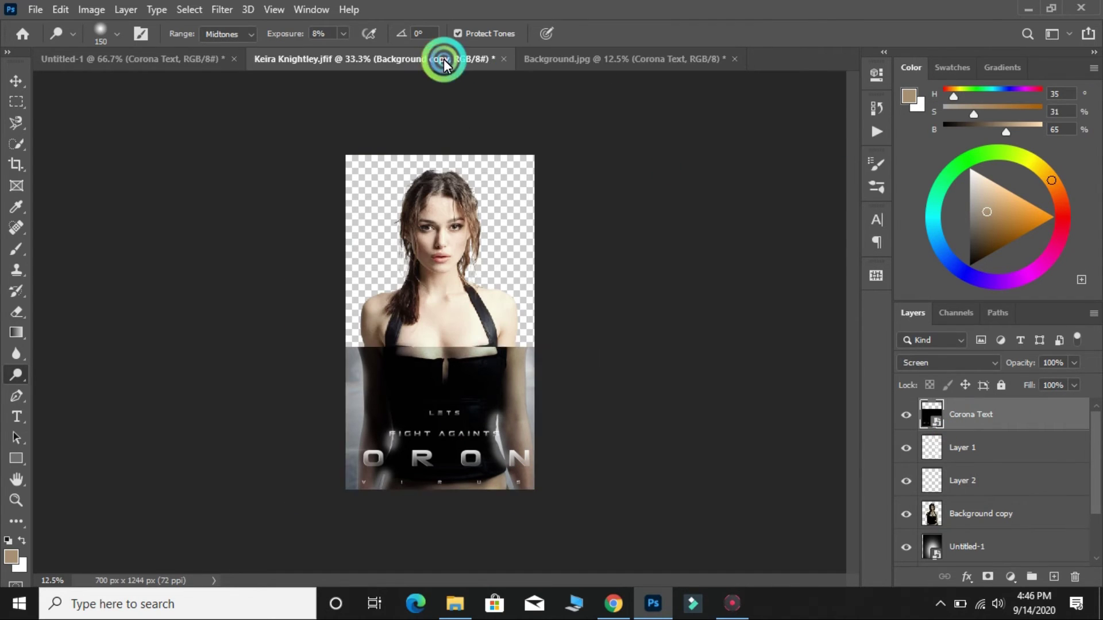
{"action": "left_click", "coordinate": [175, 59]}
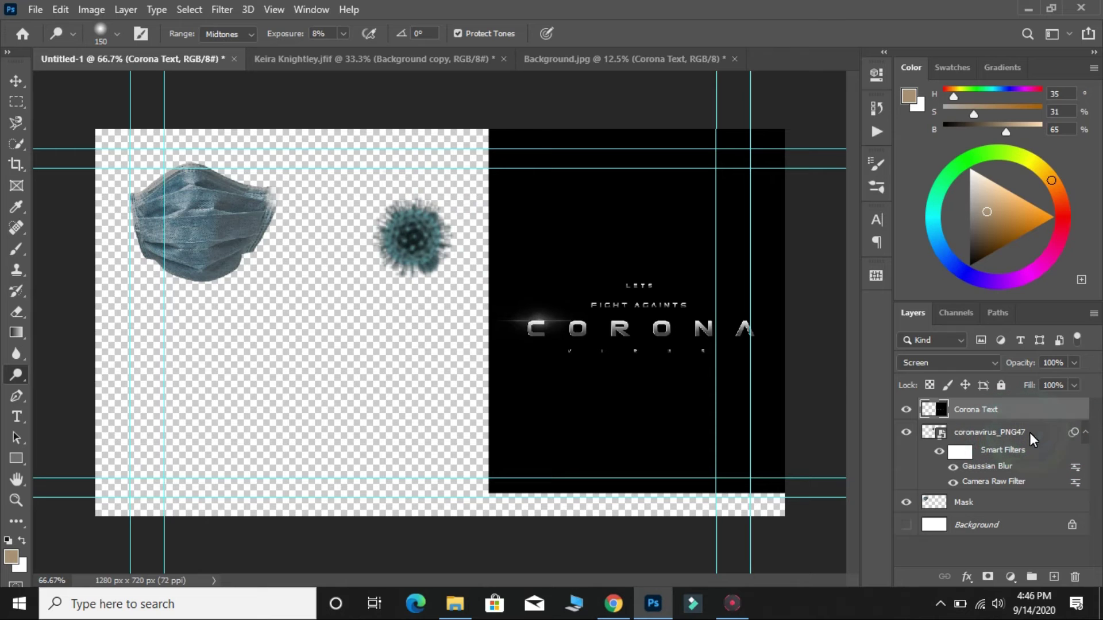
{"action": "left_click", "coordinate": [981, 435]}
{"action": "mouse_move", "coordinate": [414, 246]}
{"action": "left_mouse_down"}
{"action": "mouse_move", "coordinate": [502, 183]}
{"action": "mouse_move", "coordinate": [511, 216]}
{"action": "mouse_move", "coordinate": [338, 241]}
{"action": "left_mouse_up"}
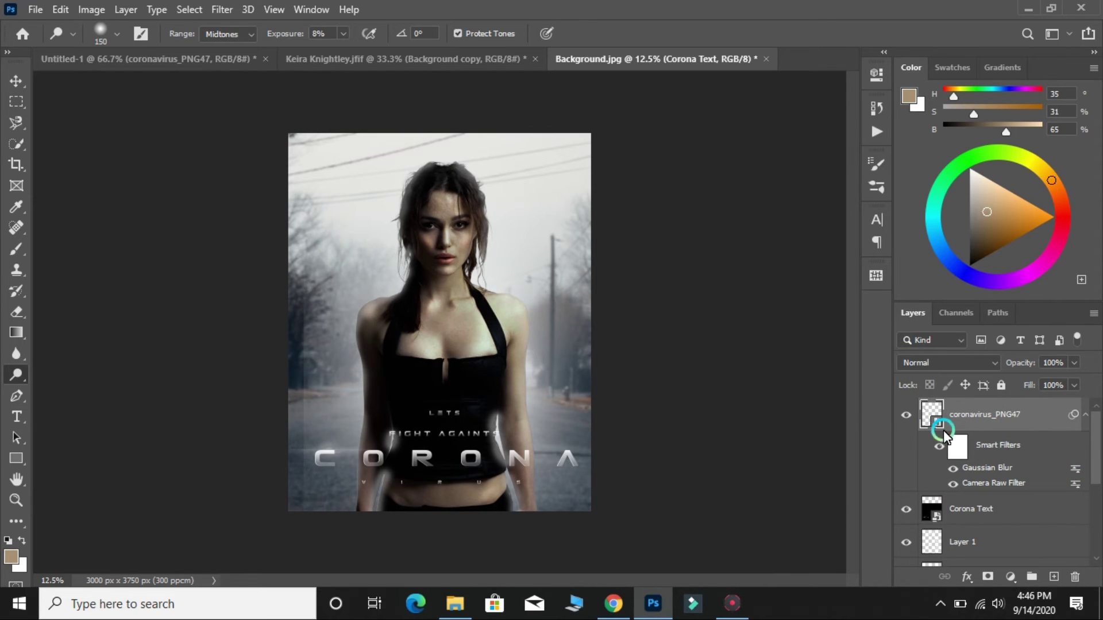
{"action": "key", "text": "ctrl+t"}
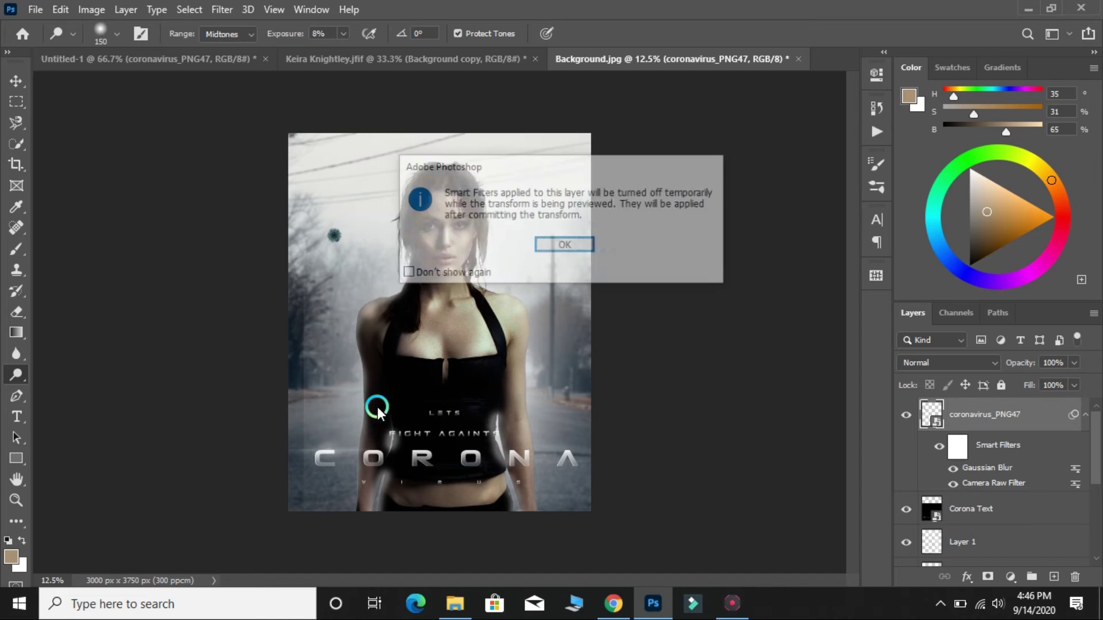
{"action": "left_click", "coordinate": [565, 246]}
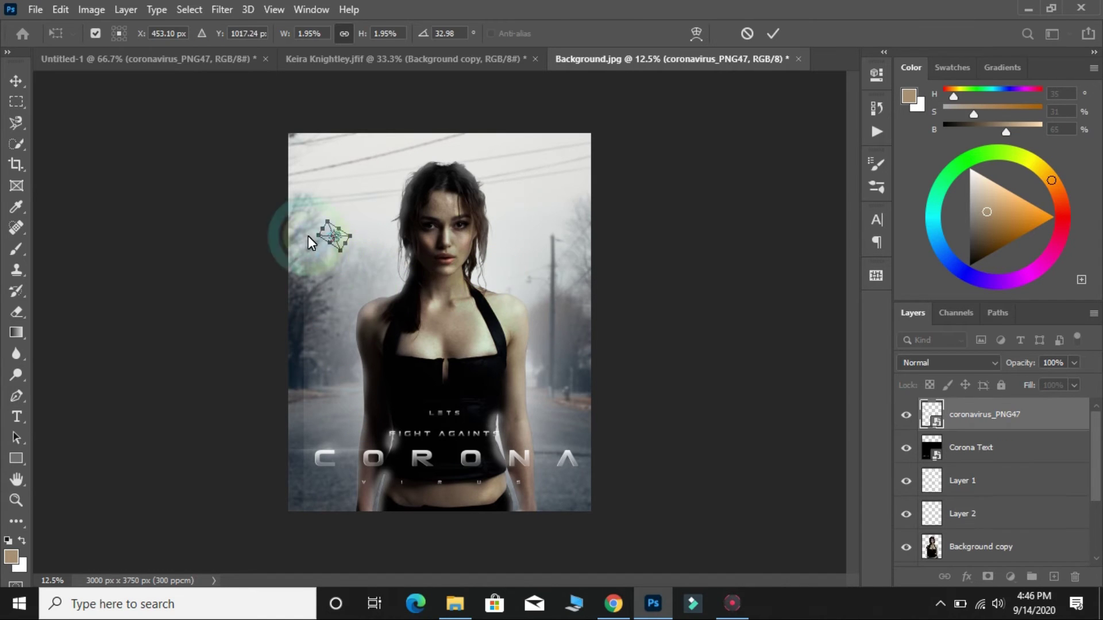
{"action": "left_click_drag", "start_coordinate": [322, 242], "coordinate": [394, 308]}
{"action": "left_click_drag", "start_coordinate": [350, 266], "coordinate": [545, 181]}
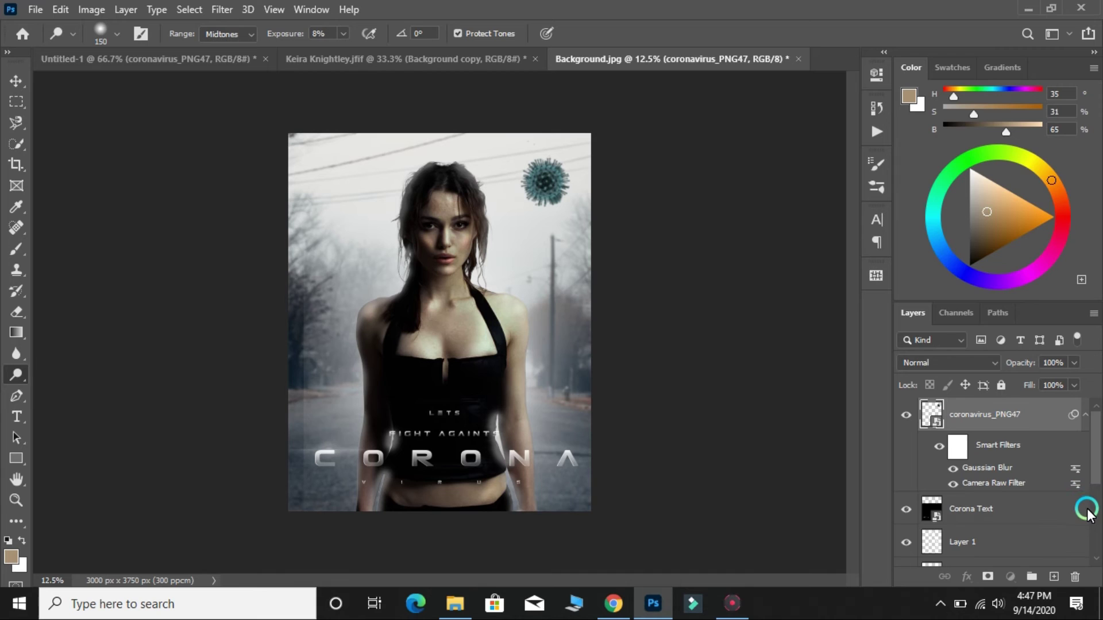
Duplicate the virus layer and move the copy to the poster's left side.
{"action": "key", "text": "ctrl+j"}
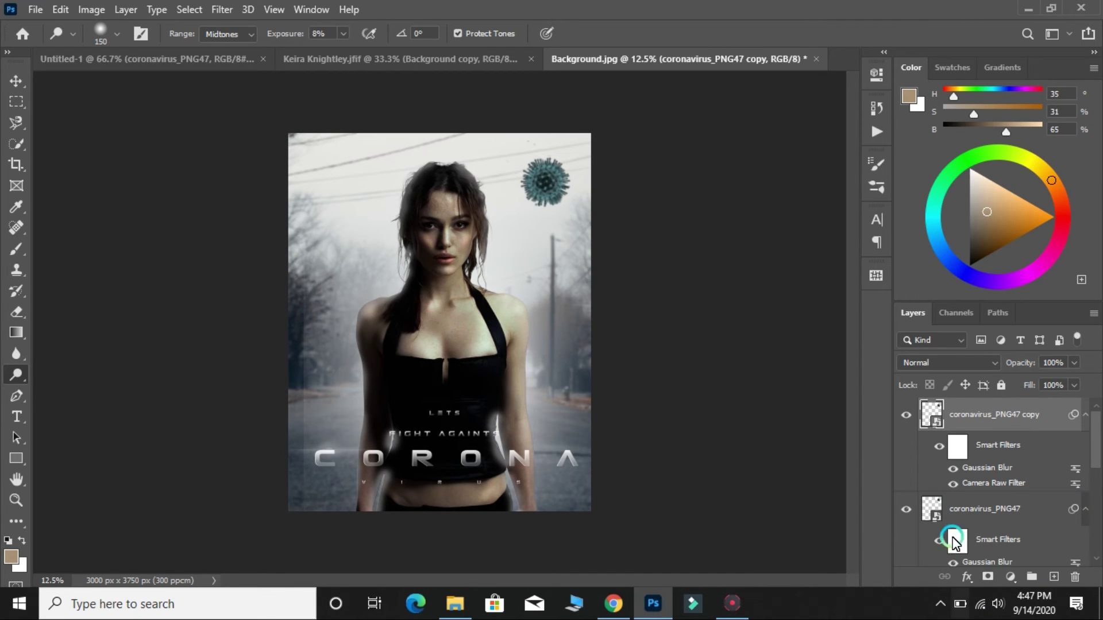
{"action": "left_click", "coordinate": [1018, 406]}
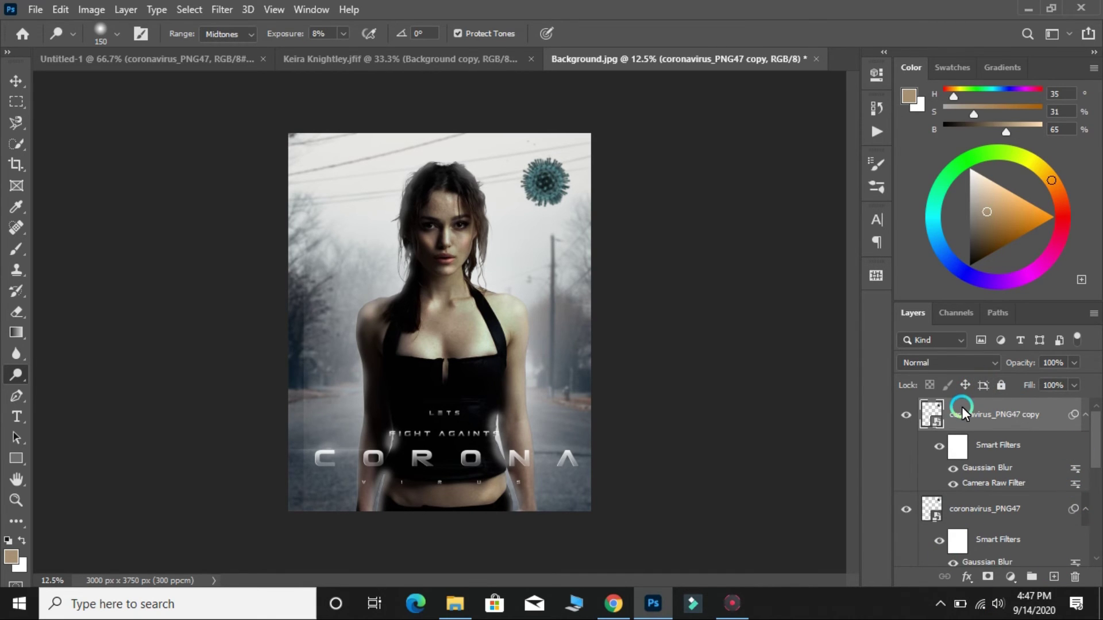
{"action": "key", "text": "ctrl+t"}
{"action": "left_click", "coordinate": [566, 244]}
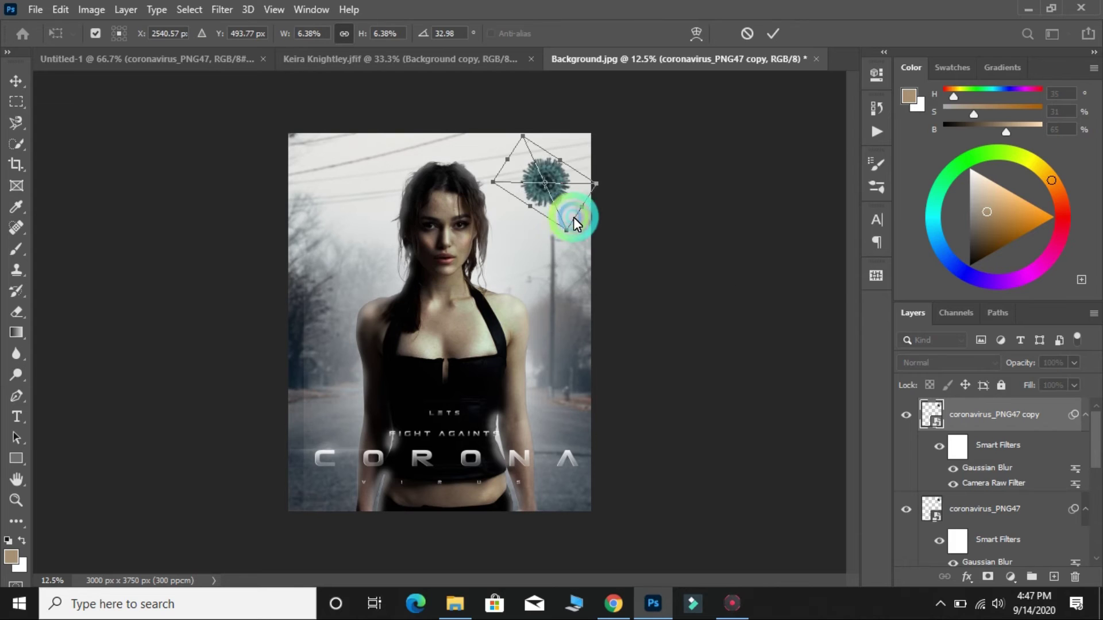
{"action": "left_click", "coordinate": [544, 193]}
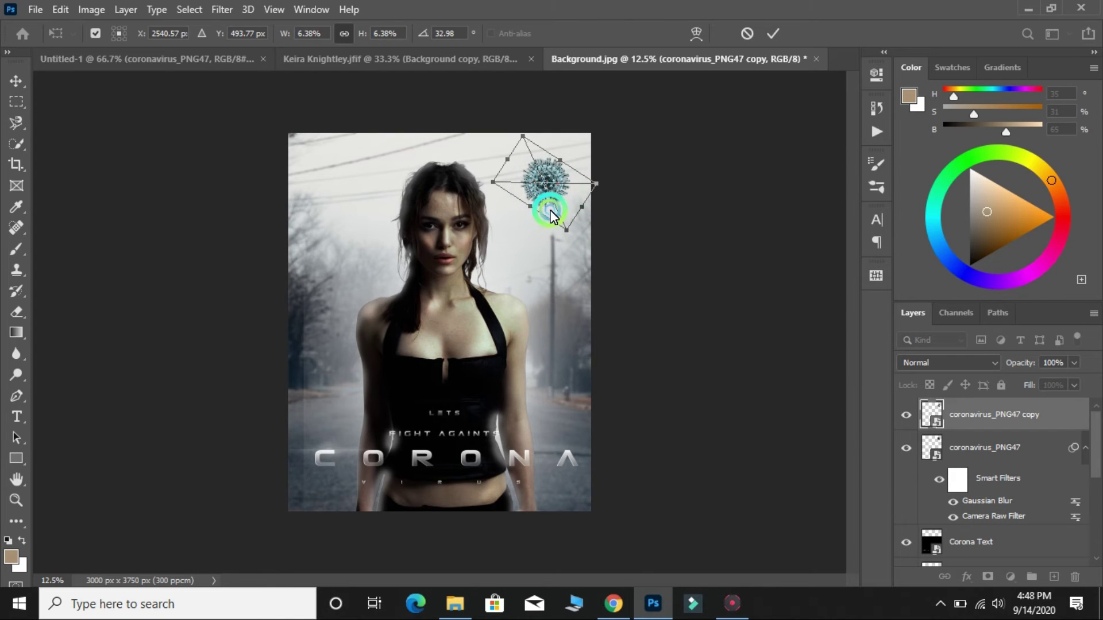
{"action": "left_click_drag", "start_coordinate": [549, 215], "coordinate": [327, 287]}
{"action": "left_click", "coordinate": [489, 267]}
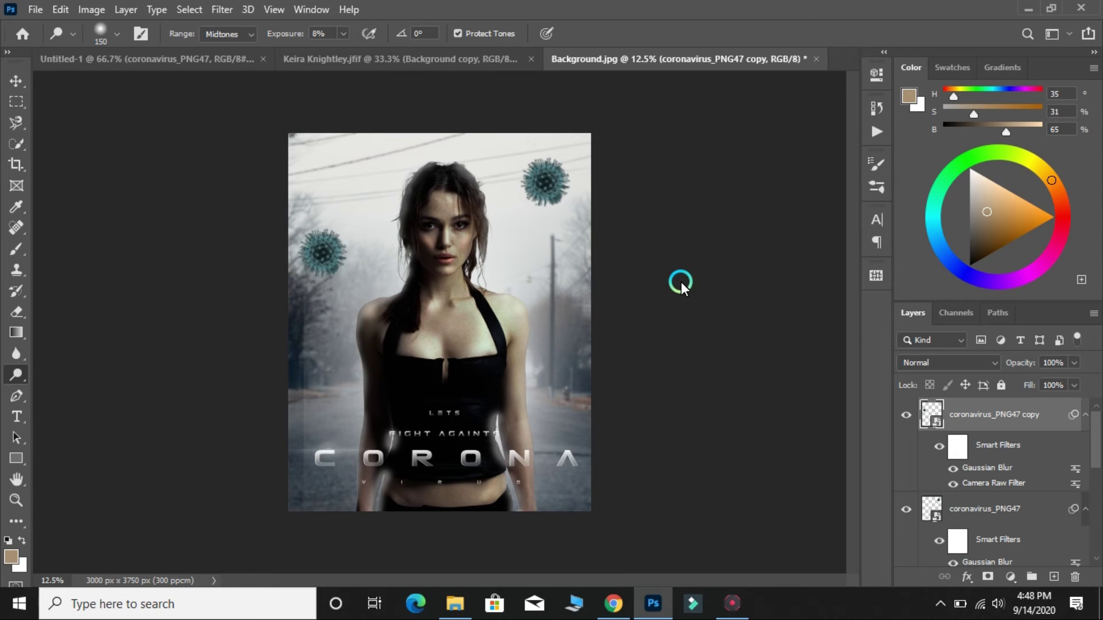
{"action": "left_click_drag", "start_coordinate": [337, 252], "coordinate": [353, 274]}
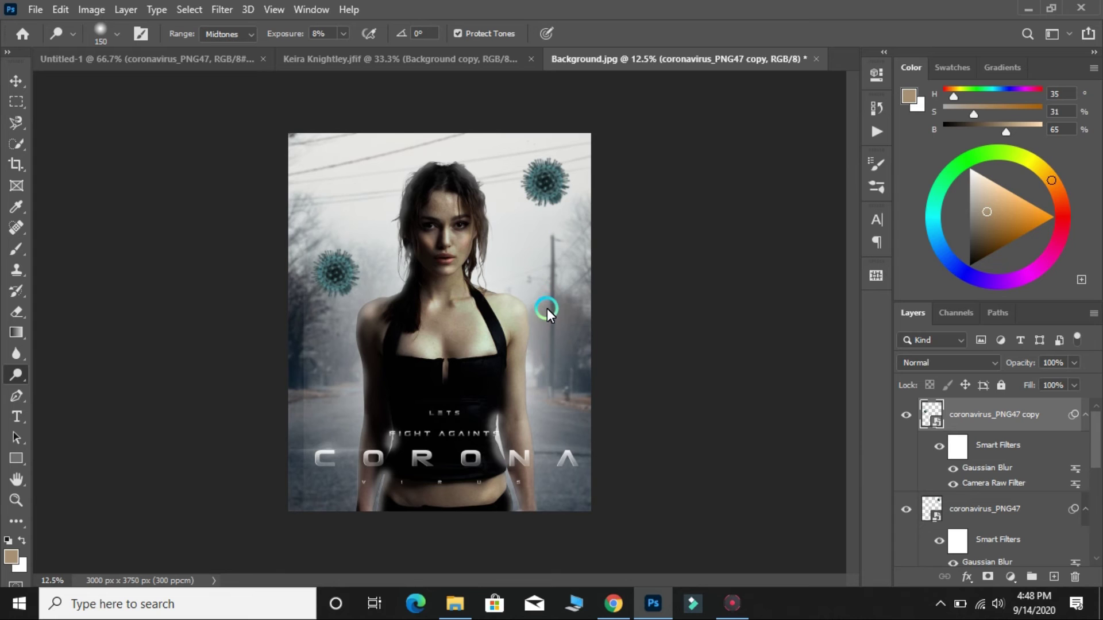
Shrink the left virus copy, set its opacity to 84%, and fine-tune its position.
{"action": "key", "text": "ctrl+t"}
{"action": "left_click", "coordinate": [586, 243]}
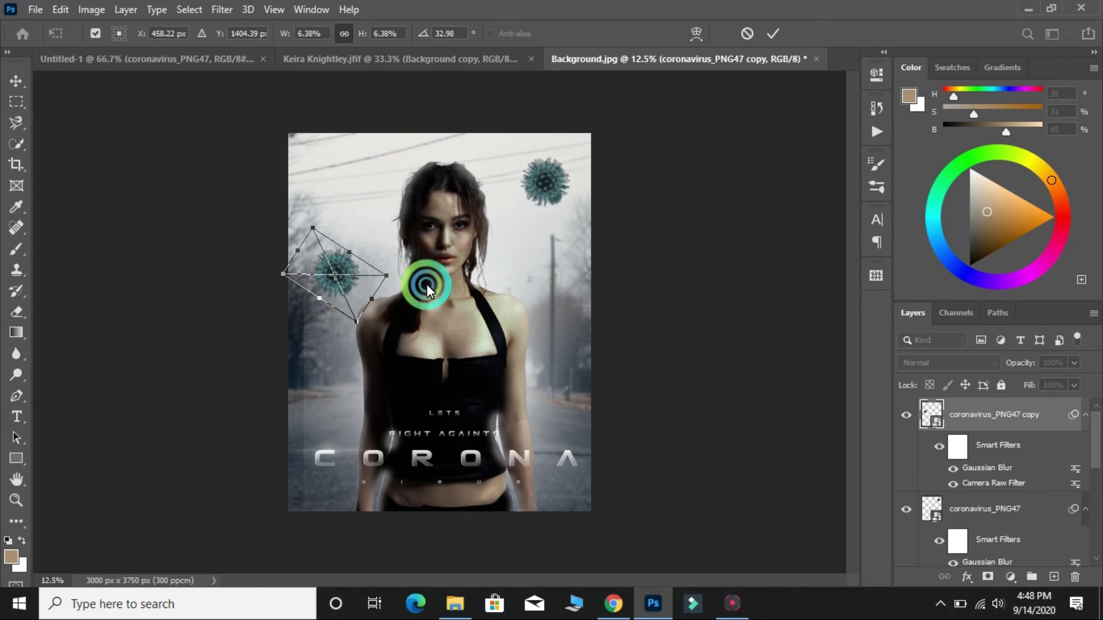
{"action": "left_click_drag", "start_coordinate": [360, 319], "coordinate": [352, 308]}
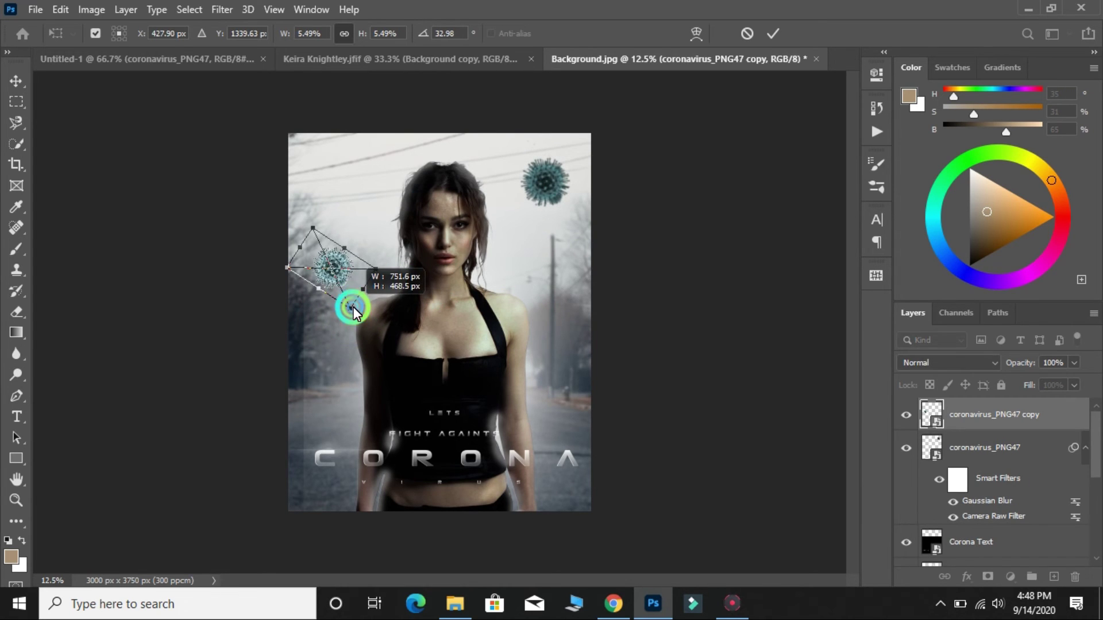
{"action": "left_click", "coordinate": [519, 295]}
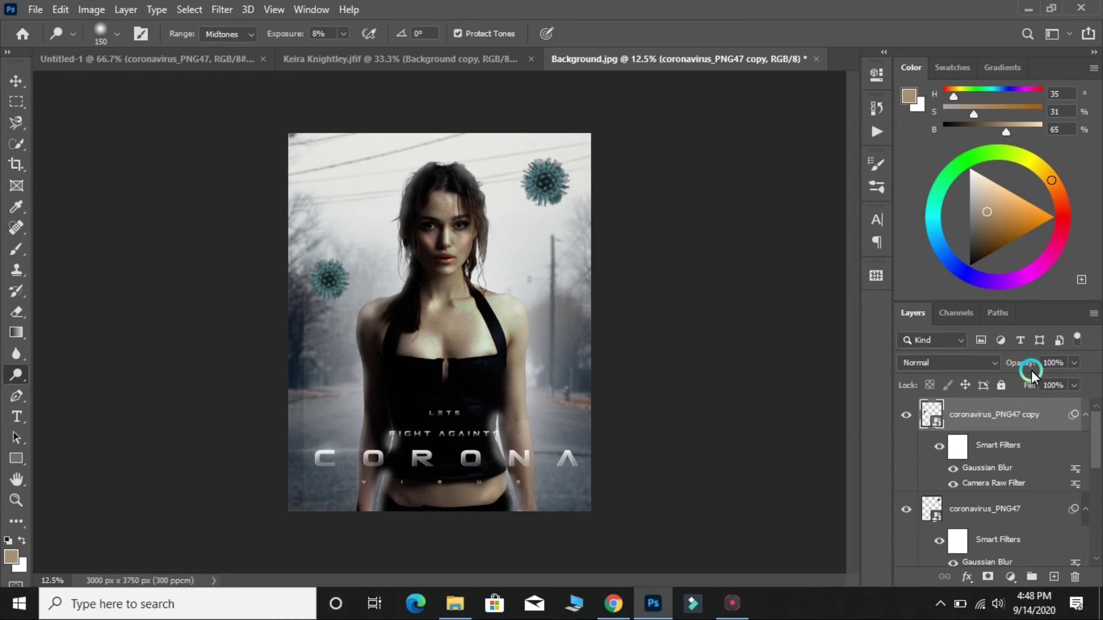
{"action": "left_click_drag", "start_coordinate": [1025, 361], "coordinate": [1013, 360]}
{"action": "left_click_drag", "start_coordinate": [340, 289], "coordinate": [356, 277]}
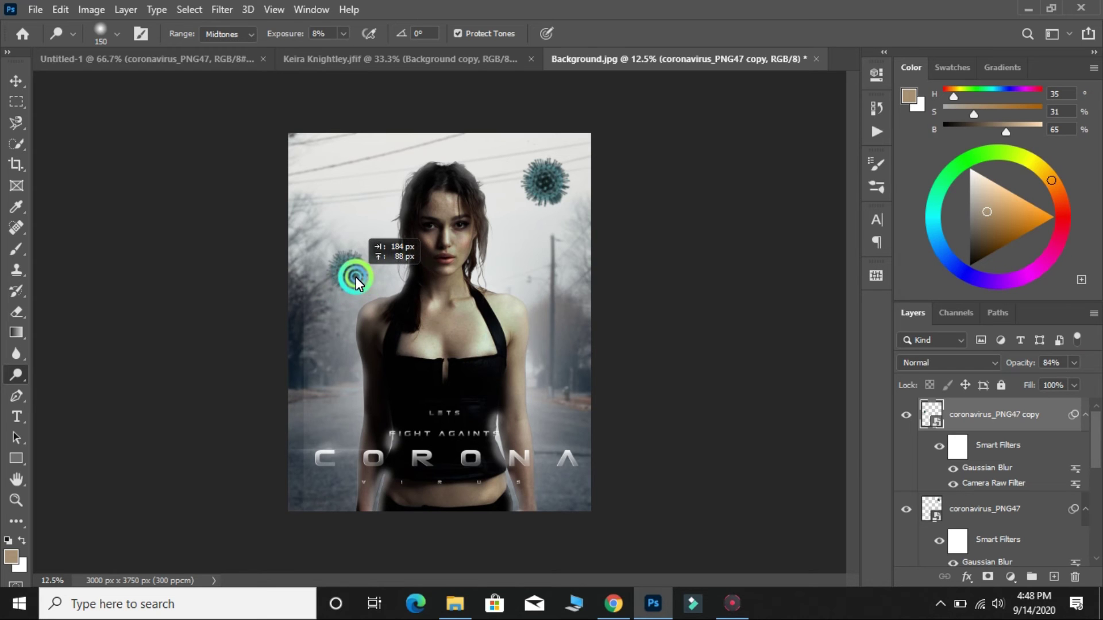
{"action": "left_click", "coordinate": [967, 447]}
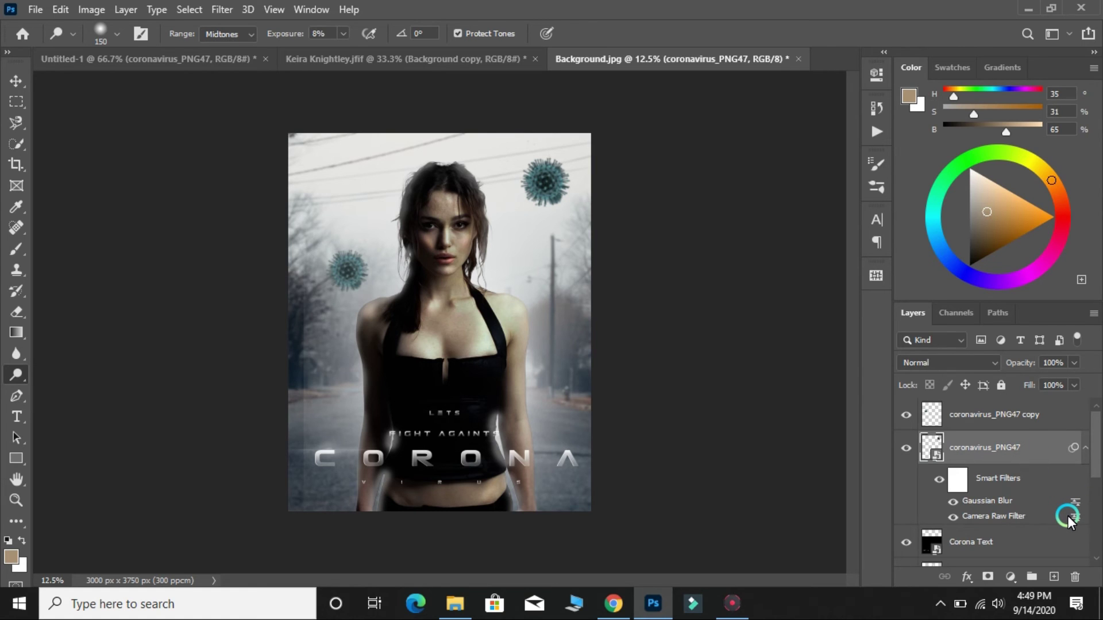
Duplicate the virus twice, placing one copy top-left and the other on the right.
{"action": "key", "text": "ctrl+j"}
{"action": "left_click_drag", "start_coordinate": [549, 184], "coordinate": [325, 165]}
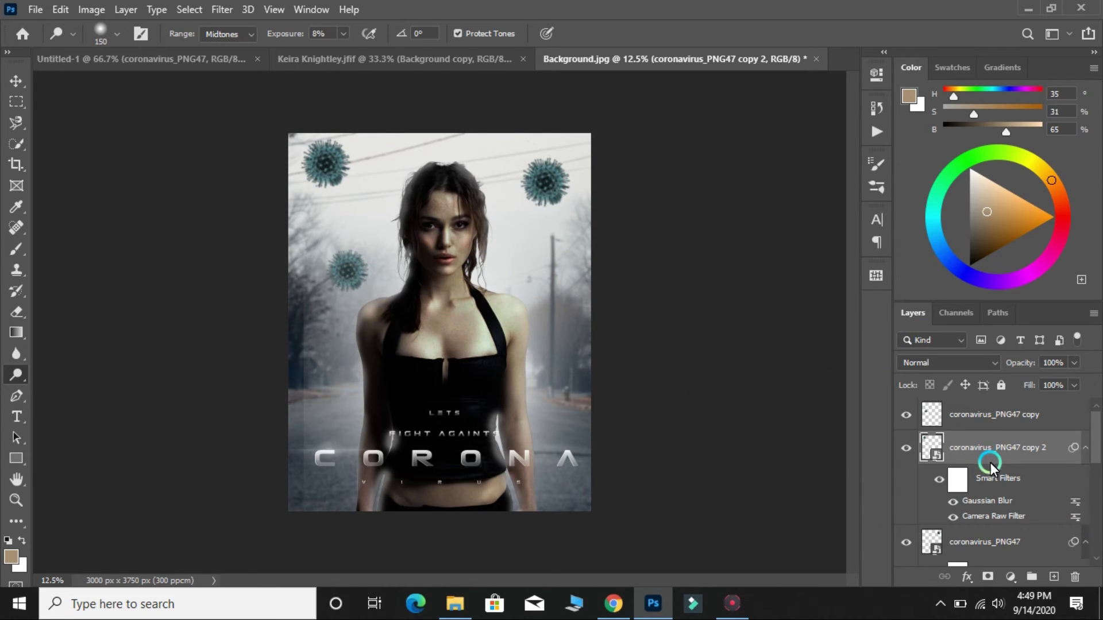
{"action": "key", "text": "ctrl+j"}
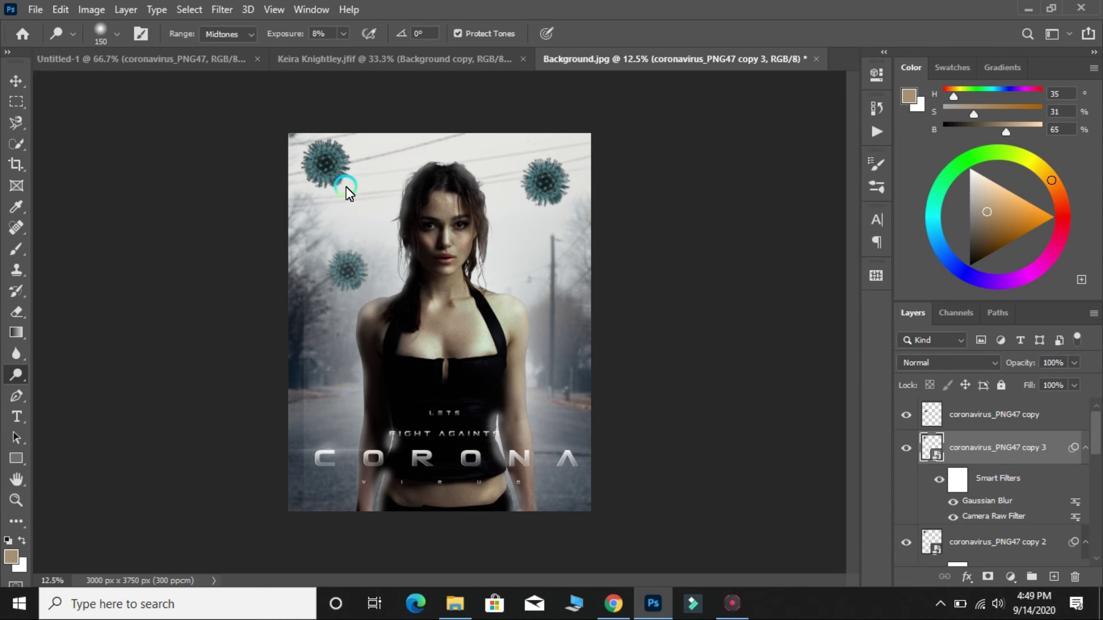
{"action": "left_click_drag", "start_coordinate": [371, 207], "coordinate": [539, 187]}
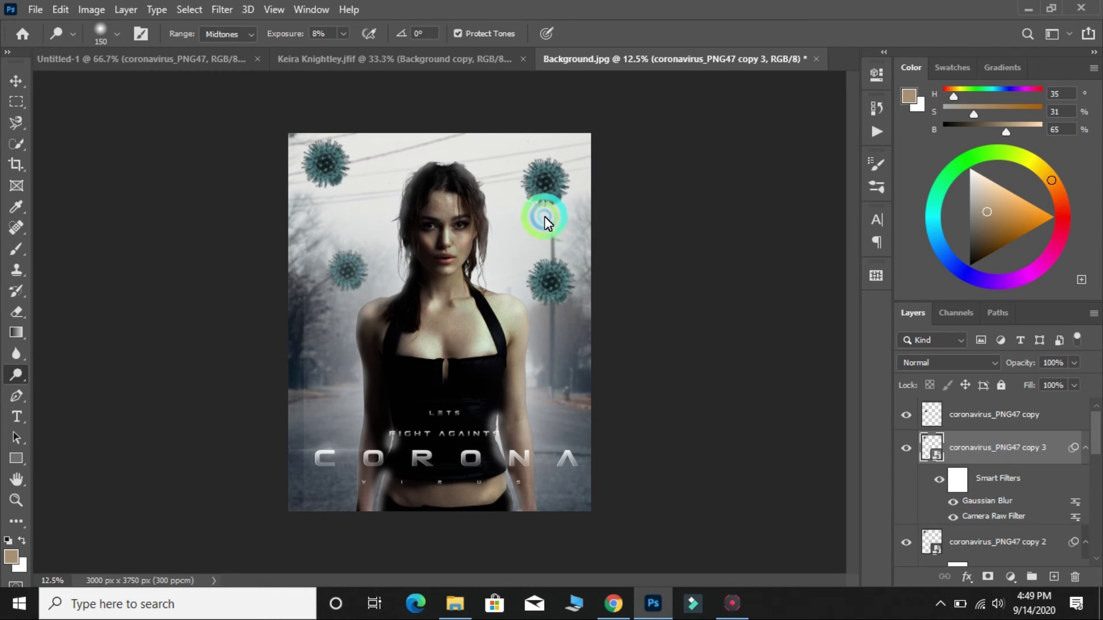
{"action": "left_click_drag", "start_coordinate": [539, 188], "coordinate": [537, 188]}
{"action": "left_click_drag", "start_coordinate": [340, 171], "coordinate": [351, 172]}
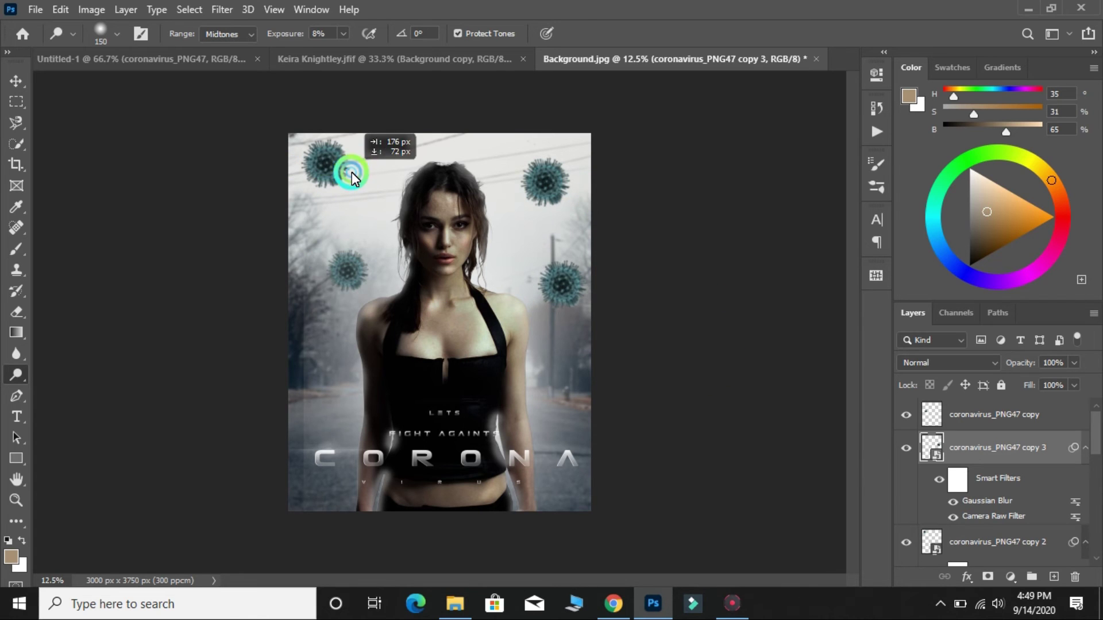
Shrink the right-side virus, nudge it up-left, and rasterize the copy 3 layer.
{"action": "key", "text": "ctrl+t"}
{"action": "key", "text": "Return"}
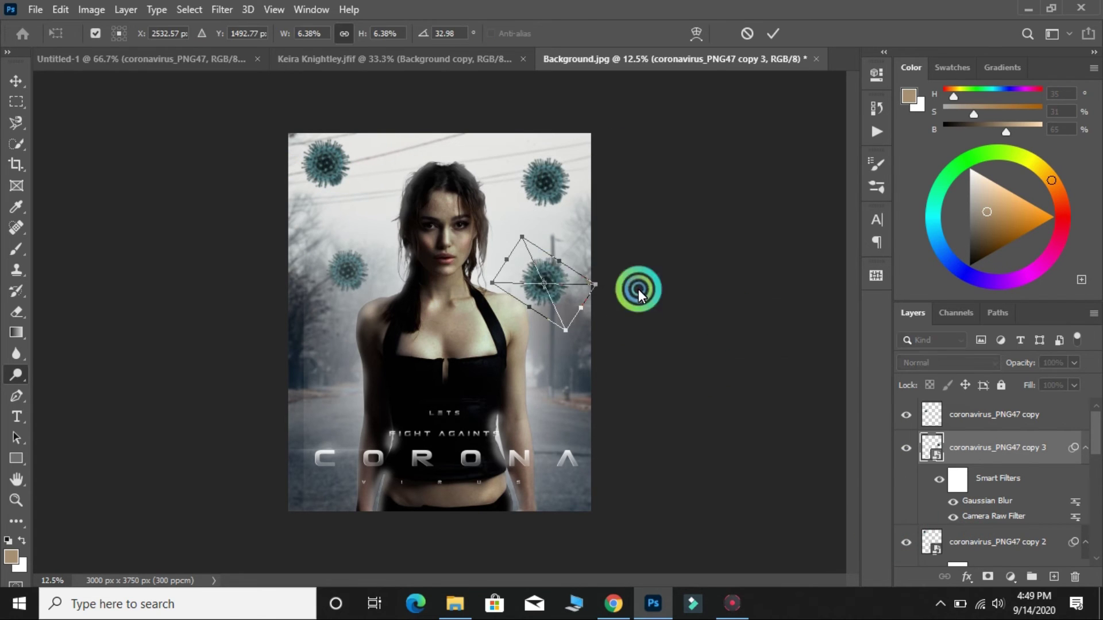
{"action": "left_click_drag", "start_coordinate": [639, 288], "coordinate": [551, 311]}
{"action": "key", "text": "Return"}
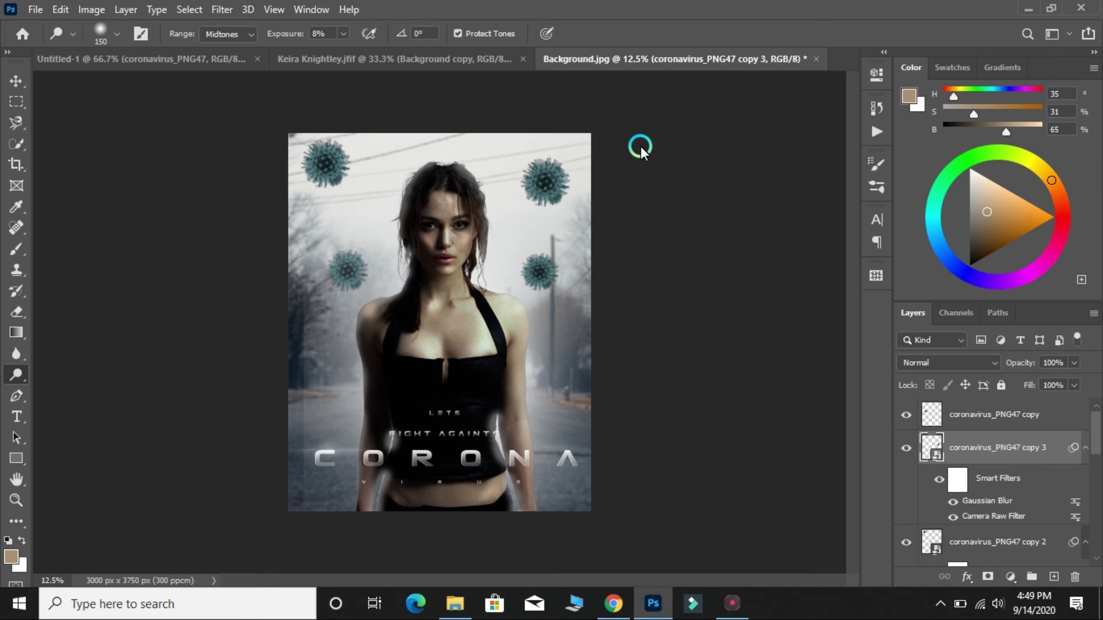
{"action": "left_click_drag", "start_coordinate": [329, 291], "coordinate": [323, 271]}
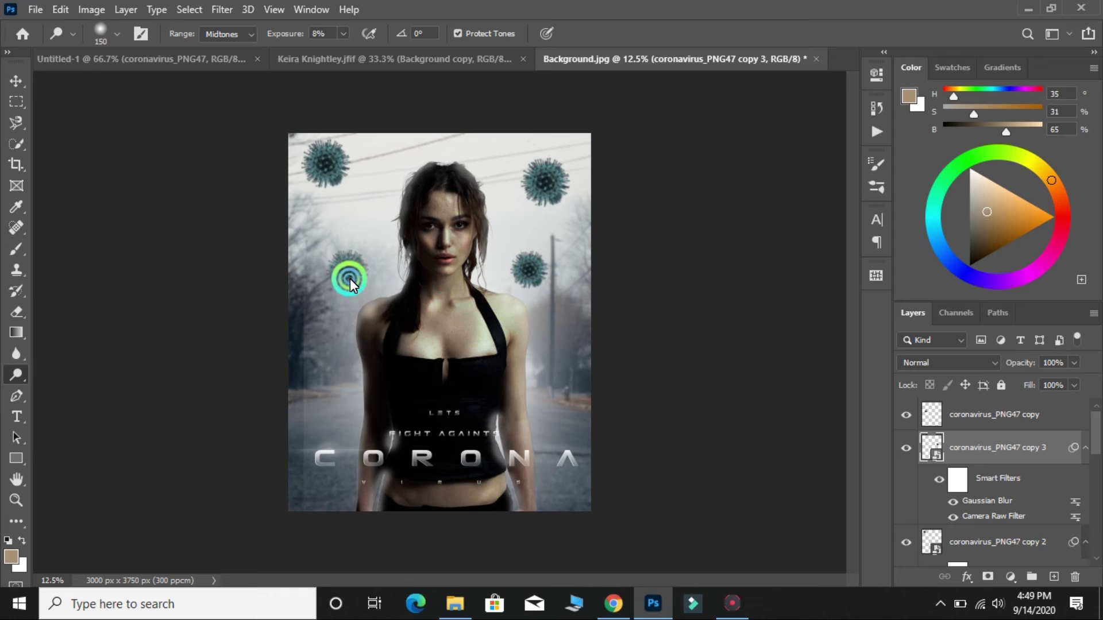
{"action": "left_click_drag", "start_coordinate": [350, 278], "coordinate": [346, 272]}
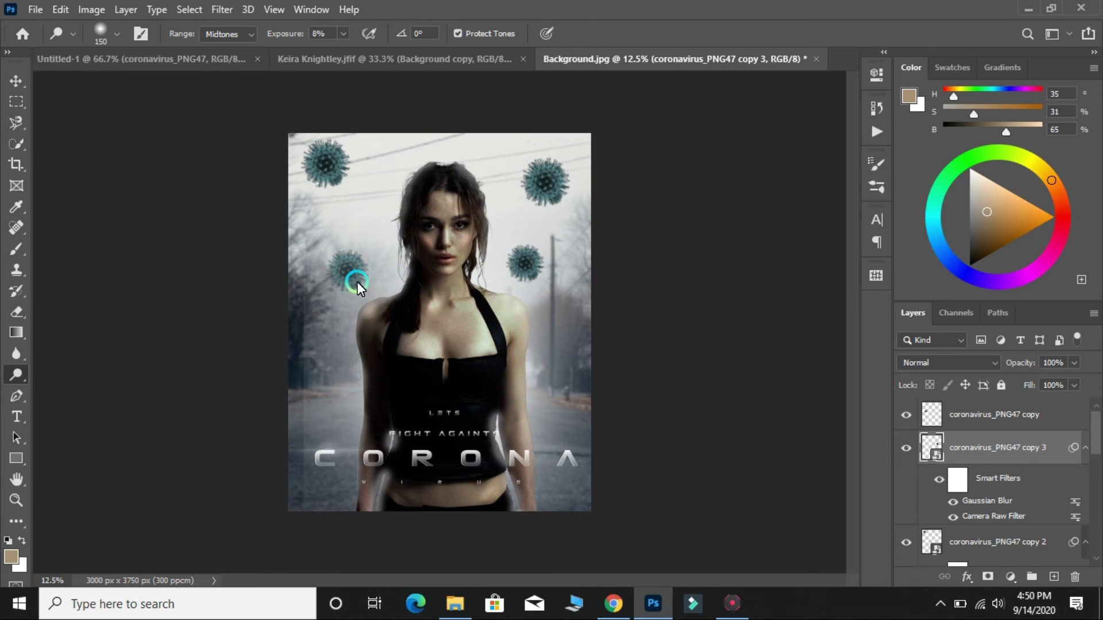
{"action": "left_click", "coordinate": [354, 280]}
{"action": "left_click", "coordinate": [544, 243]}
{"action": "left_click", "coordinate": [995, 443]}
{"action": "scroll", "coordinate": [994, 454], "scroll_direction": "down", "scroll_amount": 2}
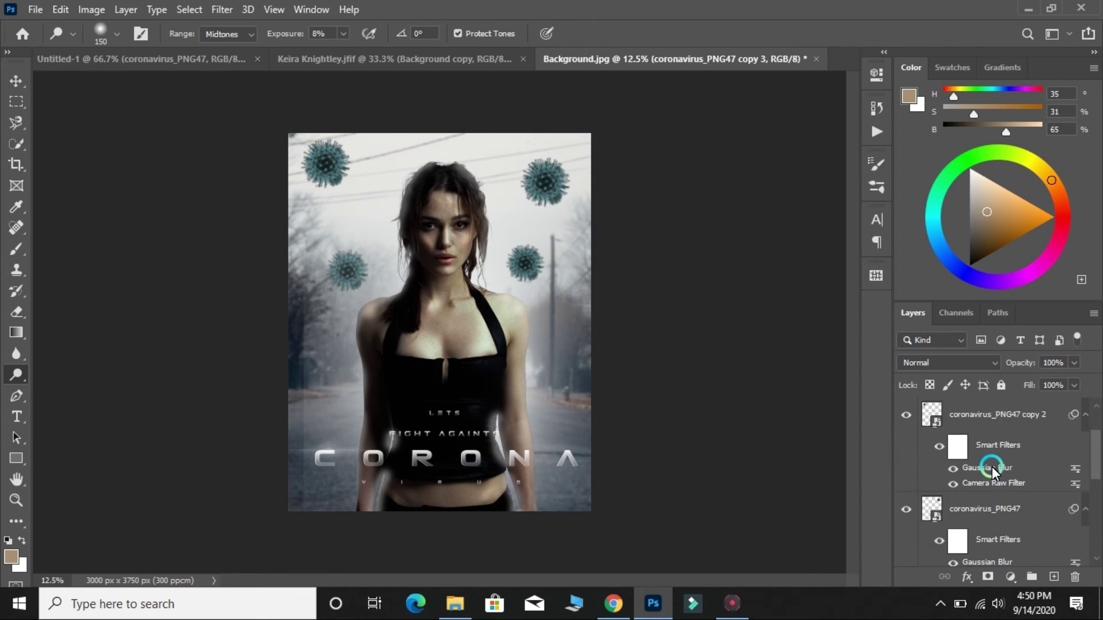
{"action": "scroll", "coordinate": [991, 471], "scroll_direction": "down", "scroll_amount": 2}
{"action": "scroll", "coordinate": [999, 453], "scroll_direction": "up", "scroll_amount": 2}
{"action": "scroll", "coordinate": [991, 432], "scroll_direction": "up", "scroll_amount": 1}
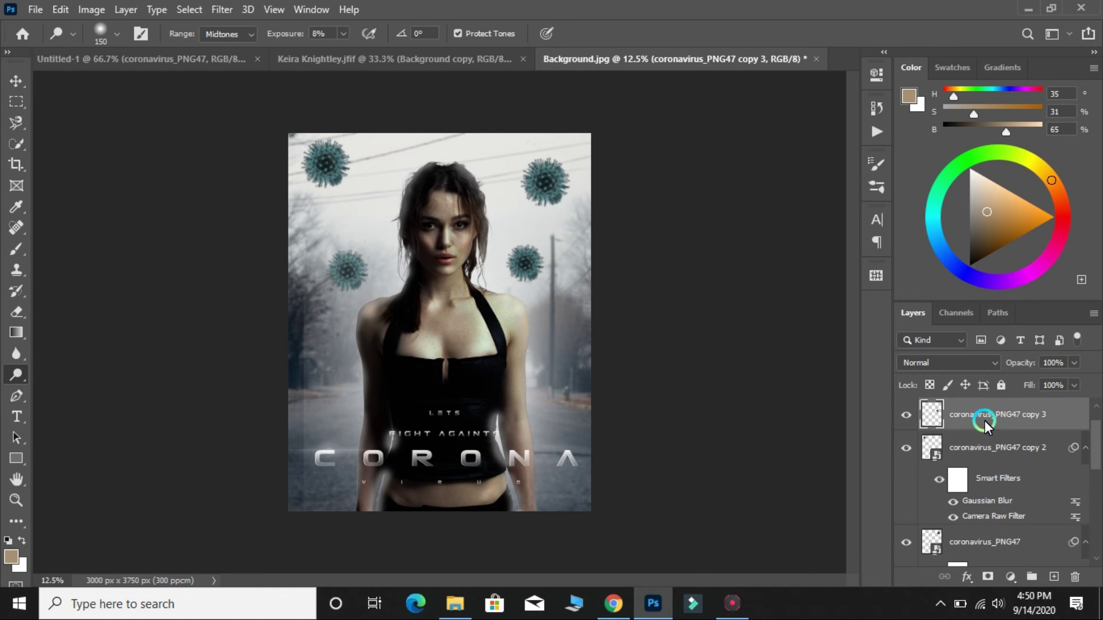
{"action": "scroll", "coordinate": [985, 421], "scroll_direction": "up", "scroll_amount": 1}
{"action": "left_click", "coordinate": [985, 420]}
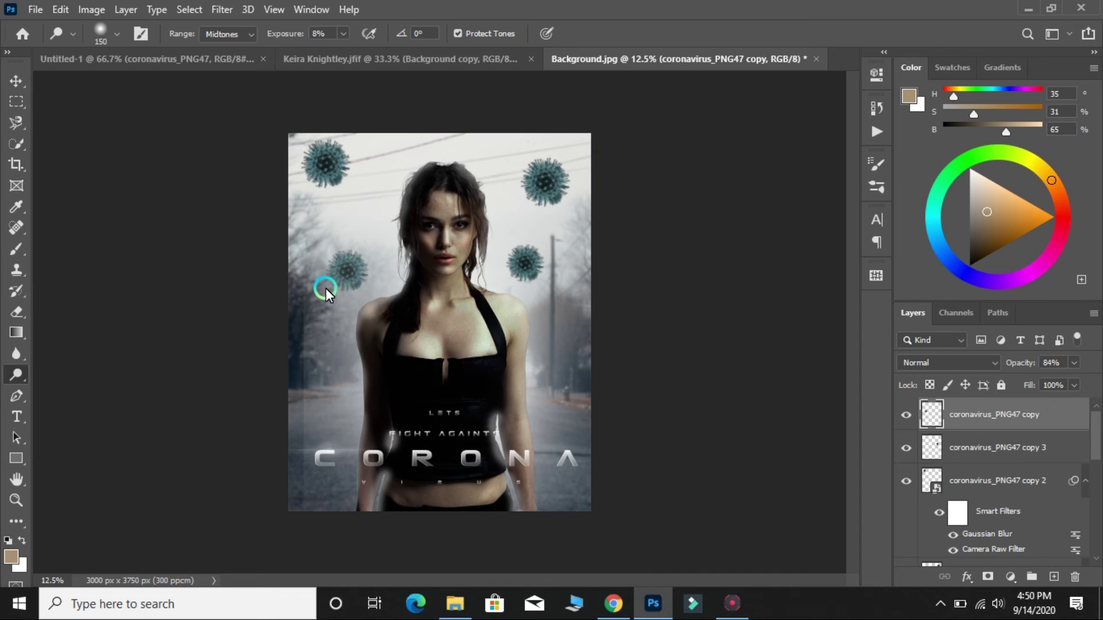
Nudge the left virus copy slightly up and right with Free Transform.
{"action": "key", "text": "ctrl+t"}
{"action": "left_click_drag", "start_coordinate": [357, 296], "coordinate": [364, 287]}
{"action": "left_click", "coordinate": [319, 163]}
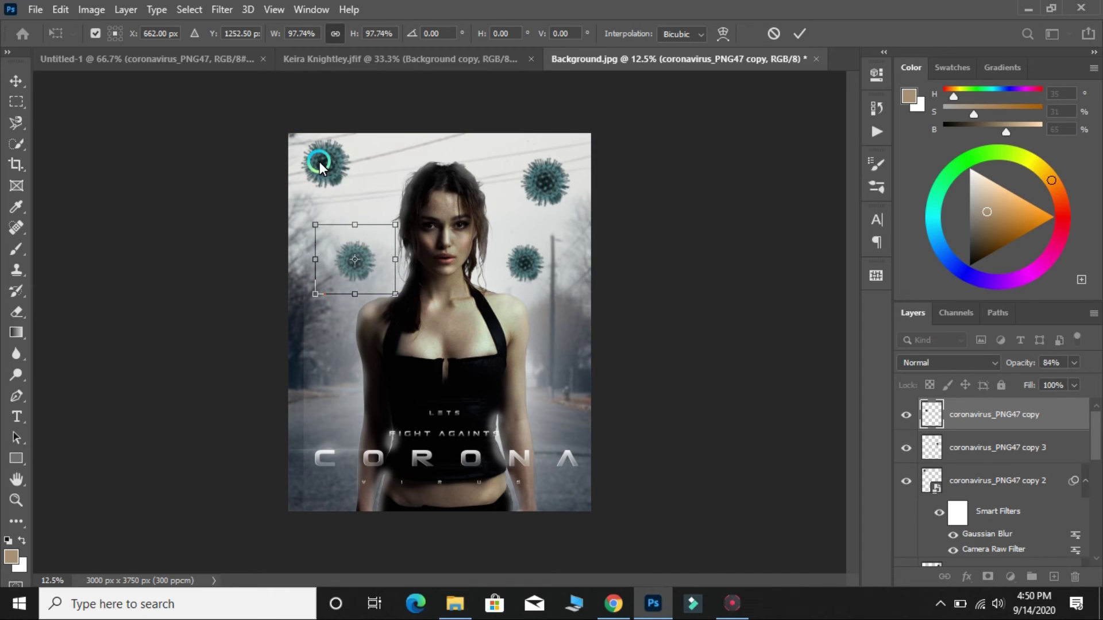
{"action": "left_click", "coordinate": [553, 185]}
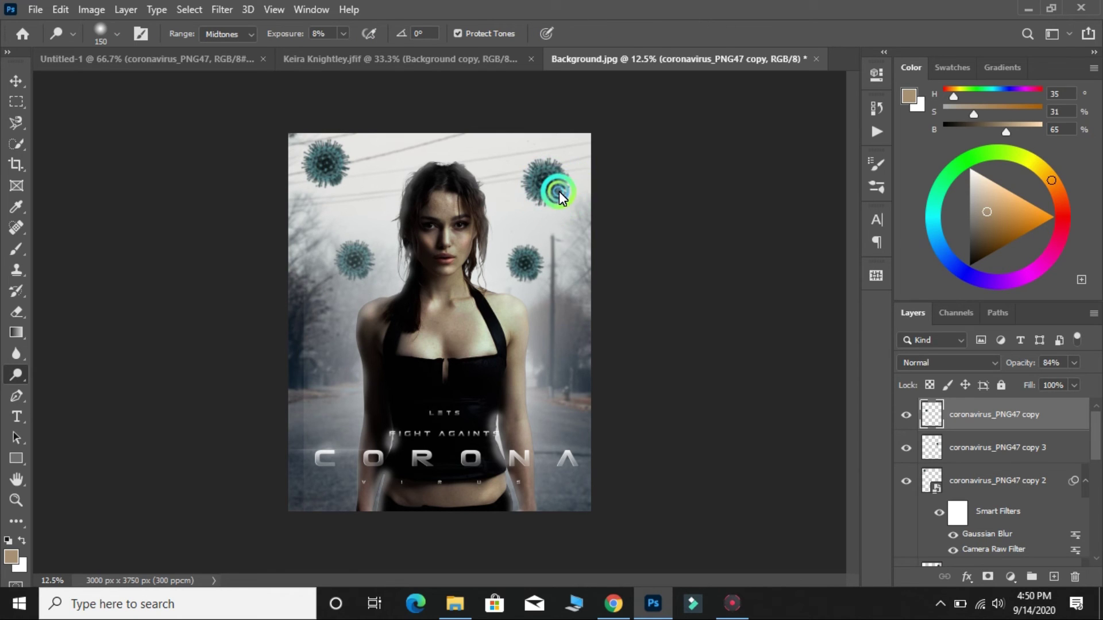
Select the top-right virus layer and scale it larger beside the woman's head.
{"action": "left_click", "coordinate": [974, 448]}
{"action": "scroll", "coordinate": [1000, 500], "scroll_direction": "down", "scroll_amount": 3}
{"action": "left_click", "coordinate": [994, 493]}
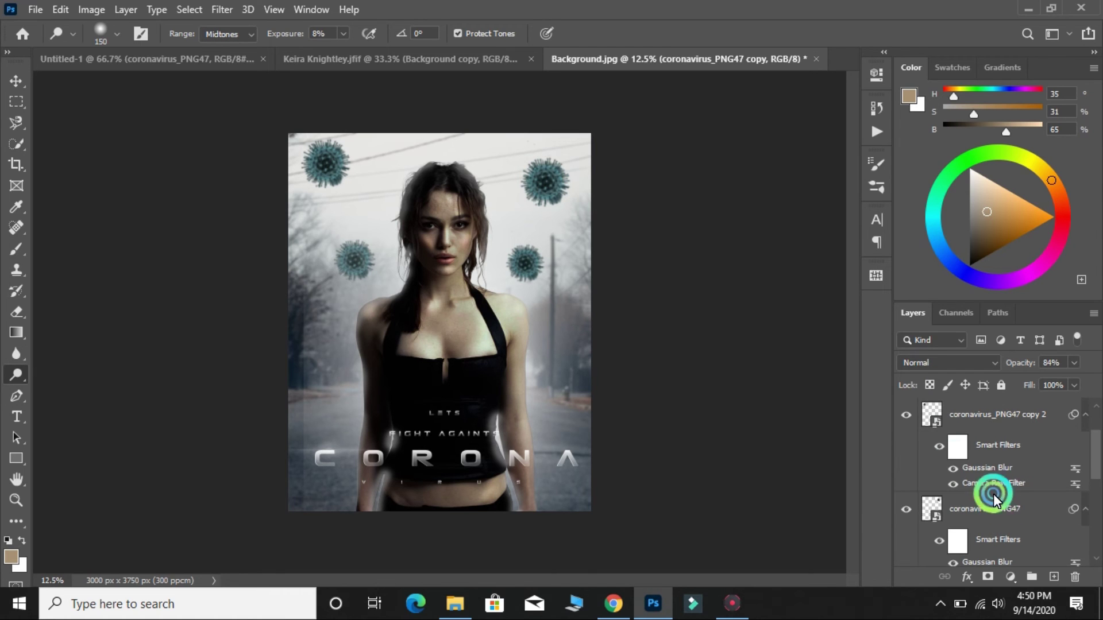
{"action": "left_click", "coordinate": [545, 195]}
{"action": "key", "text": "ctrl+t"}
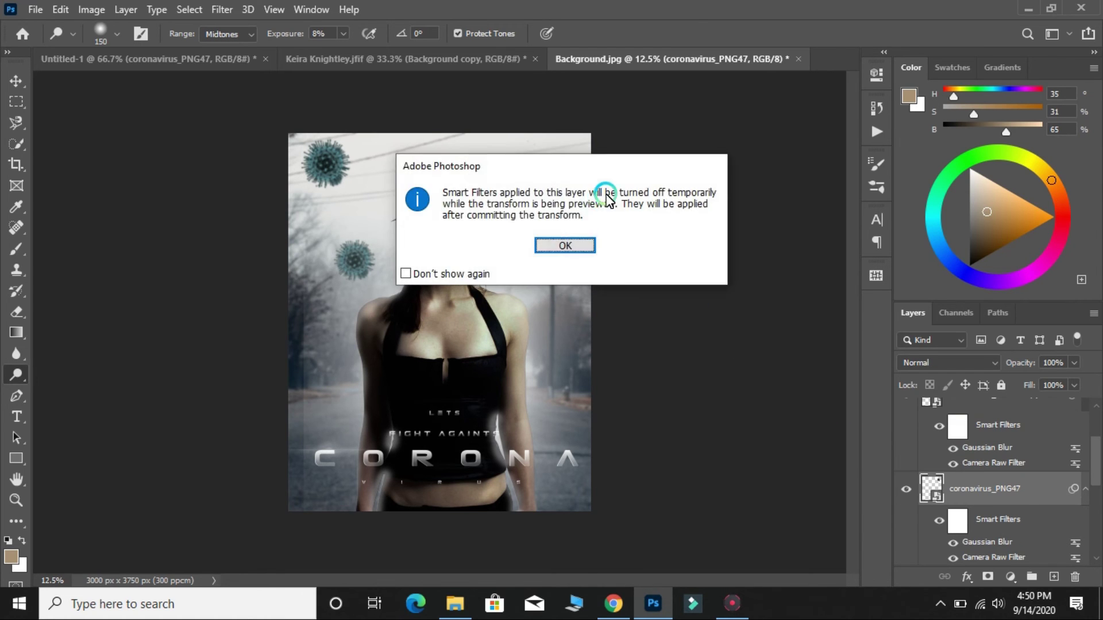
{"action": "left_click", "coordinate": [564, 243]}
{"action": "left_click_drag", "start_coordinate": [569, 230], "coordinate": [576, 210]}
{"action": "key", "text": "Return"}
{"action": "key", "text": "o"}
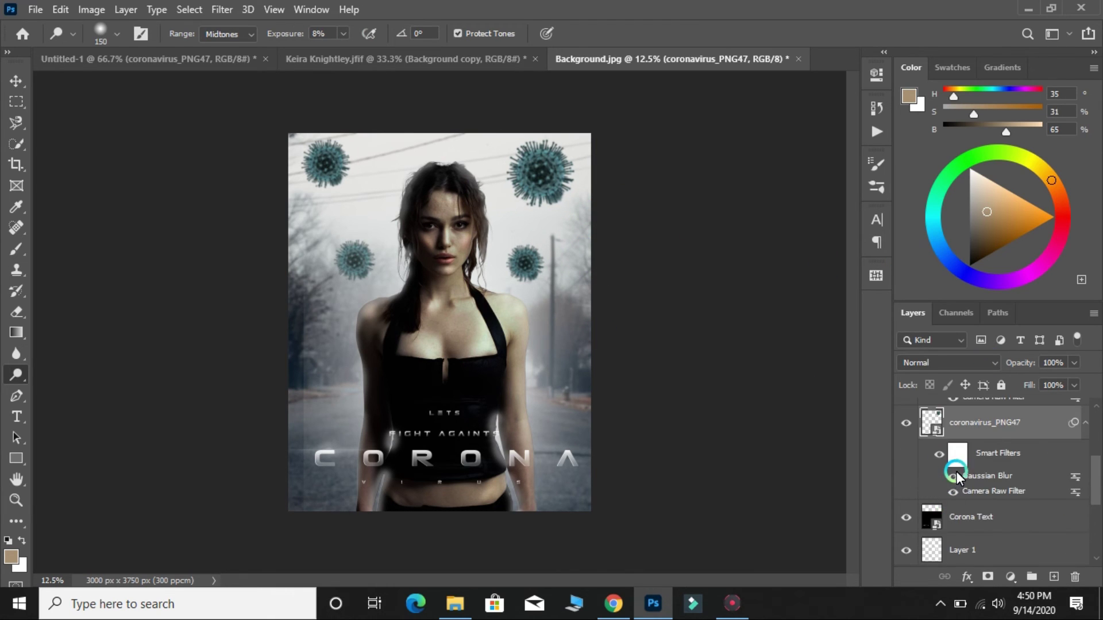
Blur the large top-right virus with a 10-pixel Gaussian Blur radius.
{"action": "left_click", "coordinate": [223, 9]}
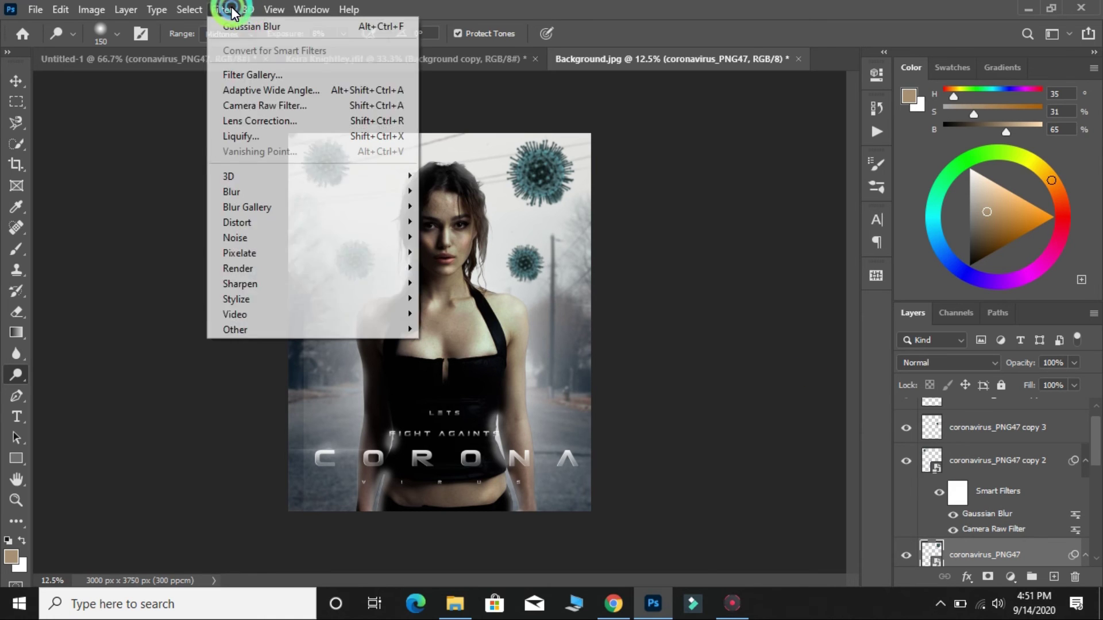
{"action": "left_click", "coordinate": [302, 184]}
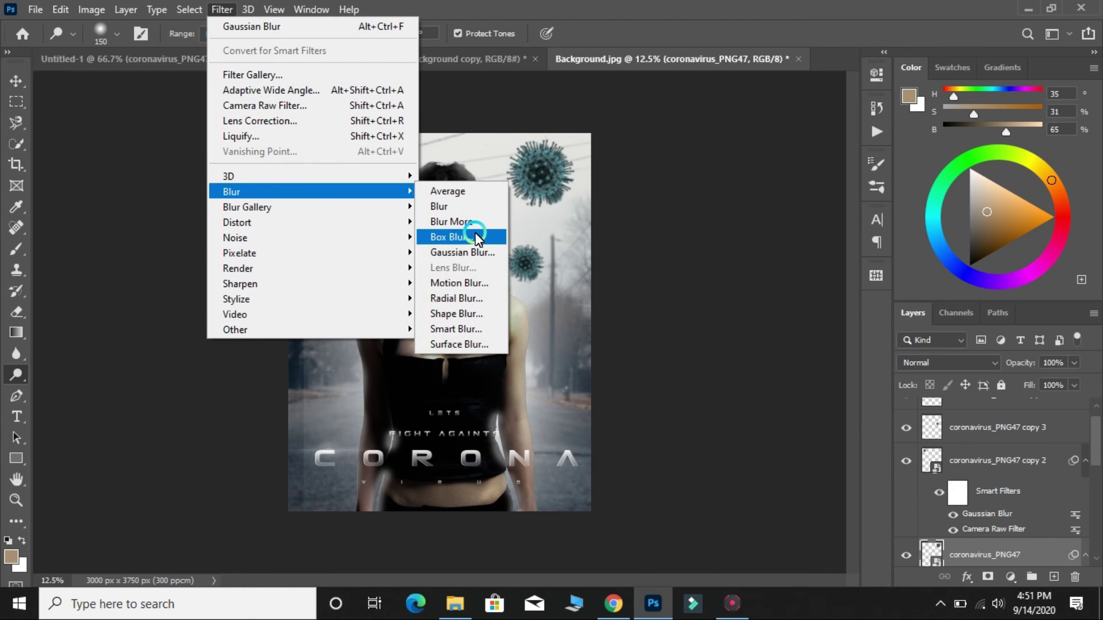
{"action": "left_click", "coordinate": [478, 250]}
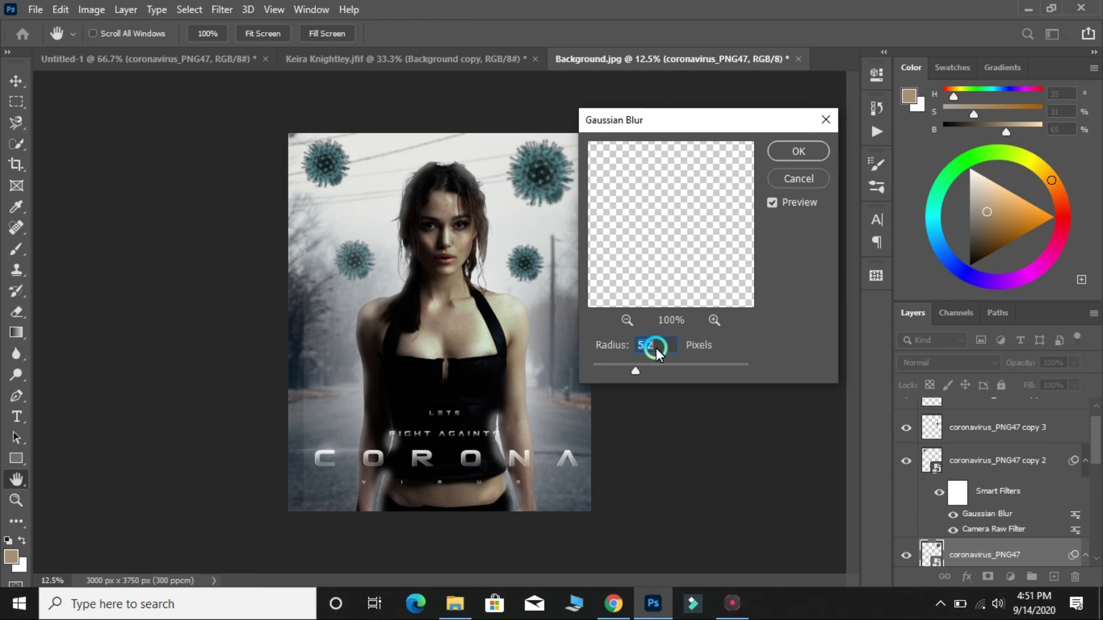
{"action": "left_click_drag", "start_coordinate": [653, 369], "coordinate": [675, 365]}
{"action": "left_click", "coordinate": [798, 151]}
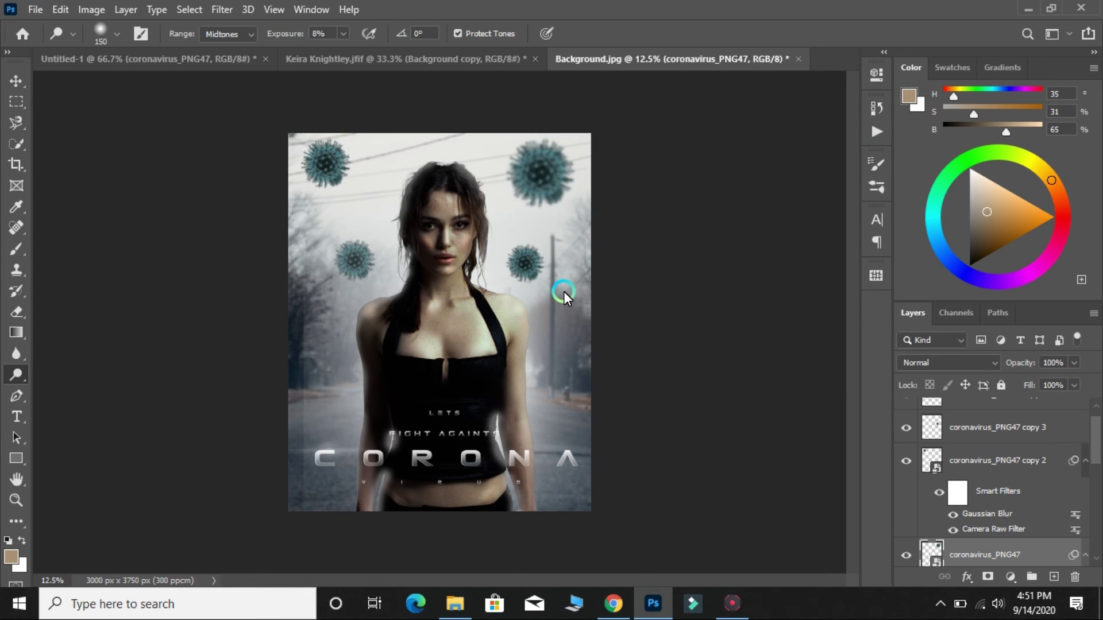
Undo the extra left virus, then enlarge the top-left virus (copy 2) and move it lower.
{"action": "key", "text": "ctrl+z"}
{"action": "key", "text": "ctrl+z"}
{"action": "key", "text": "ctrl+z"}
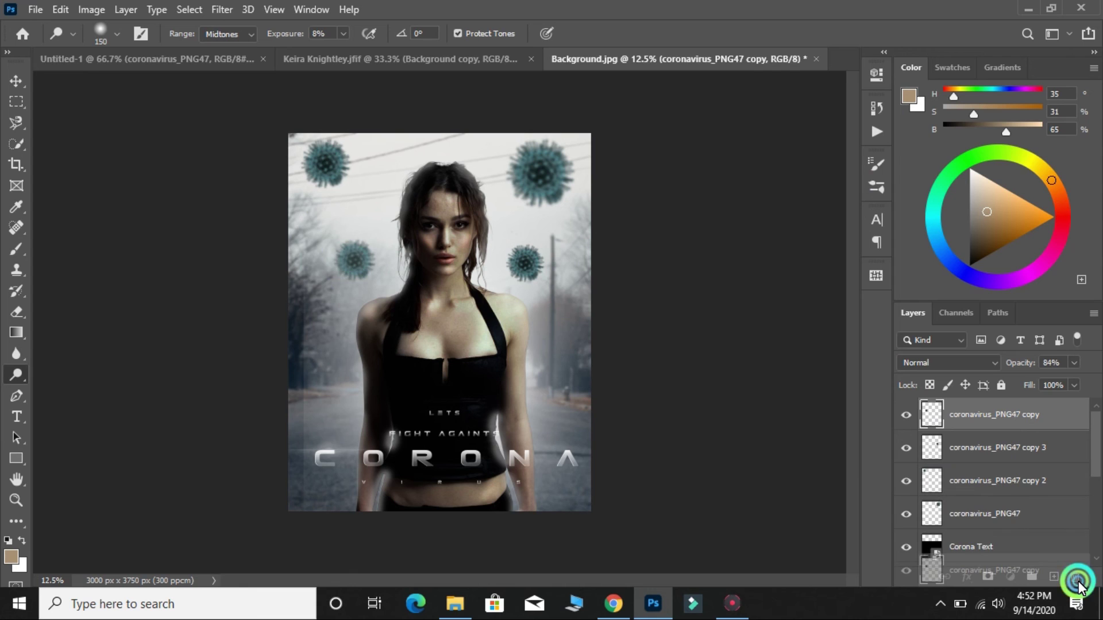
{"action": "key", "text": "ctrl+z"}
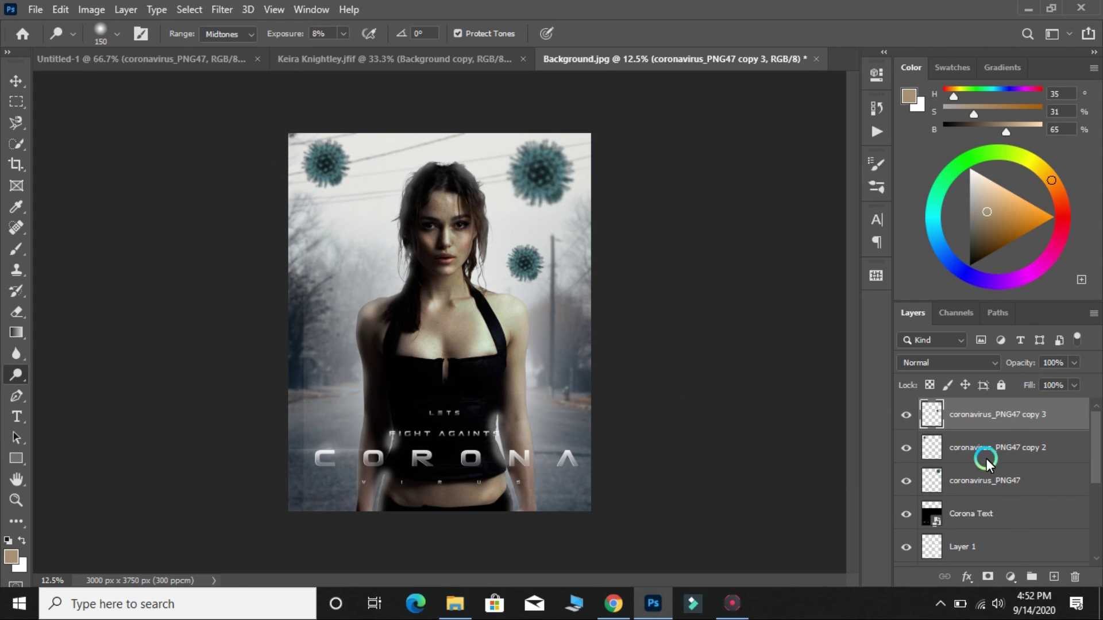
{"action": "left_click", "coordinate": [987, 454]}
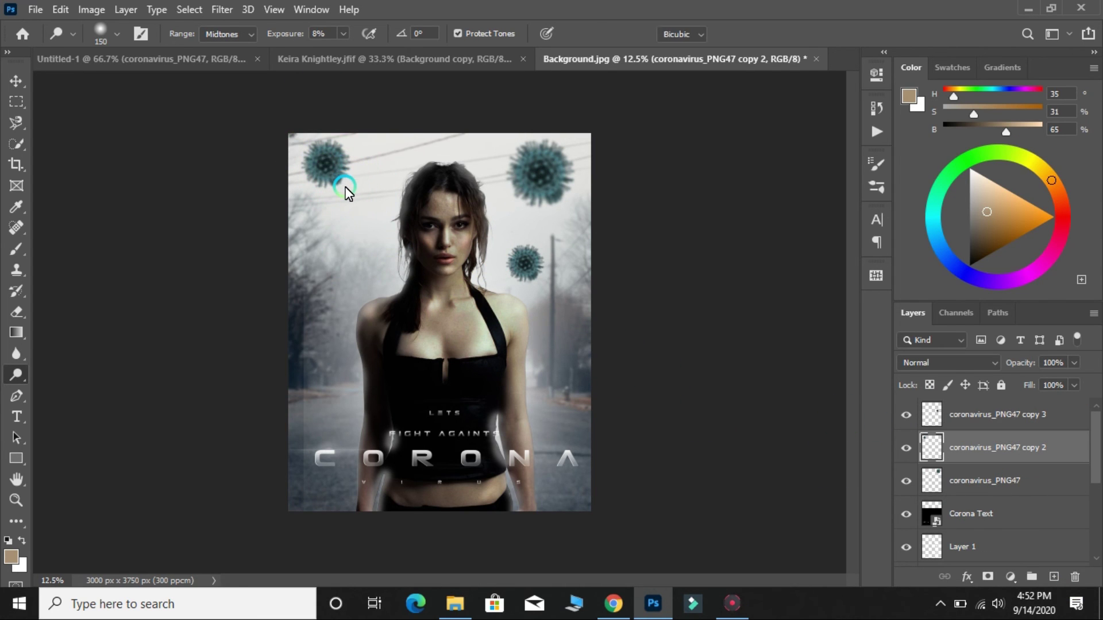
{"action": "key", "text": "ctrl+t"}
{"action": "mouse_move", "coordinate": [374, 203]}
{"action": "left_mouse_down"}
{"action": "mouse_move", "coordinate": [408, 233]}
{"action": "mouse_move", "coordinate": [403, 276]}
{"action": "left_mouse_up"}
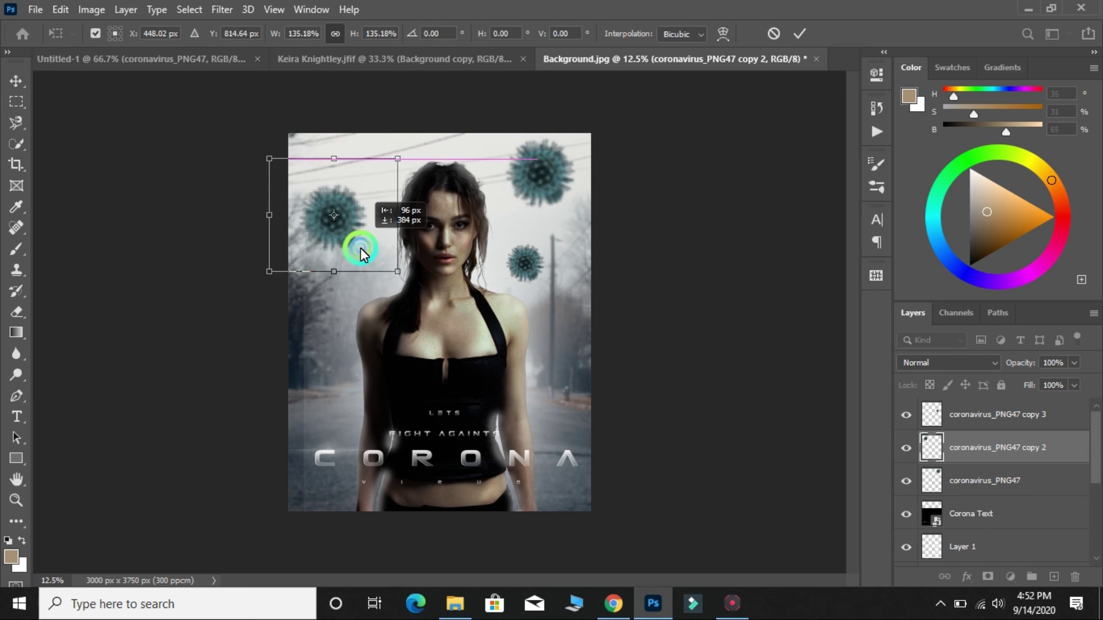
{"action": "key", "text": "Return"}
{"action": "key", "text": "o"}
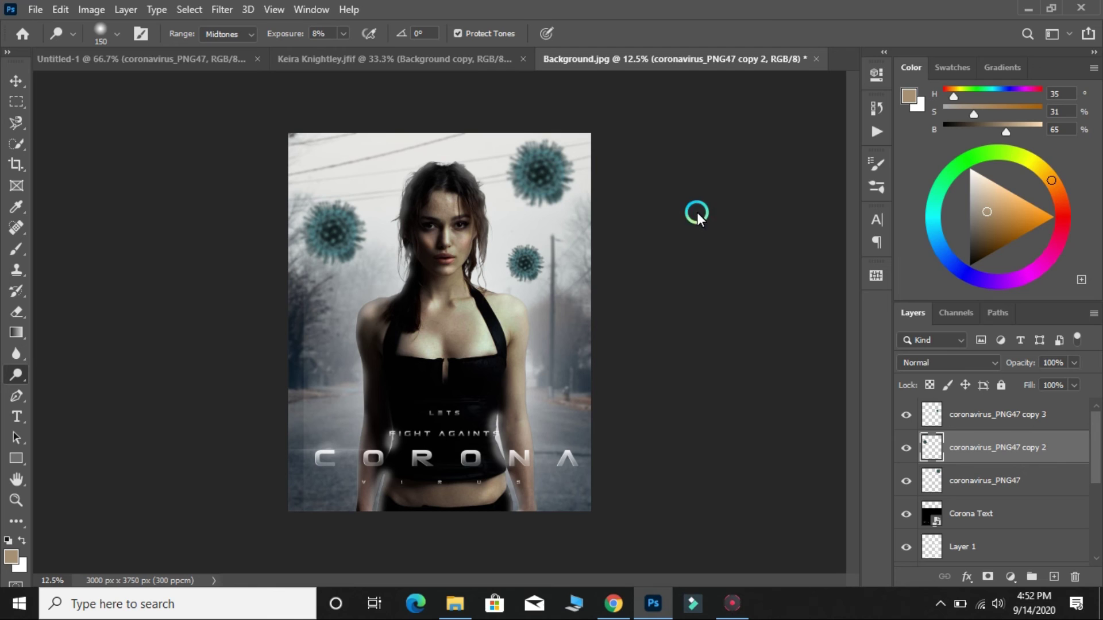
Shrink the top-right coronavirus_PNG47 virus and raise it toward the poster's top edge.
{"action": "left_click", "coordinate": [994, 469]}
{"action": "key", "text": "ctrl+t"}
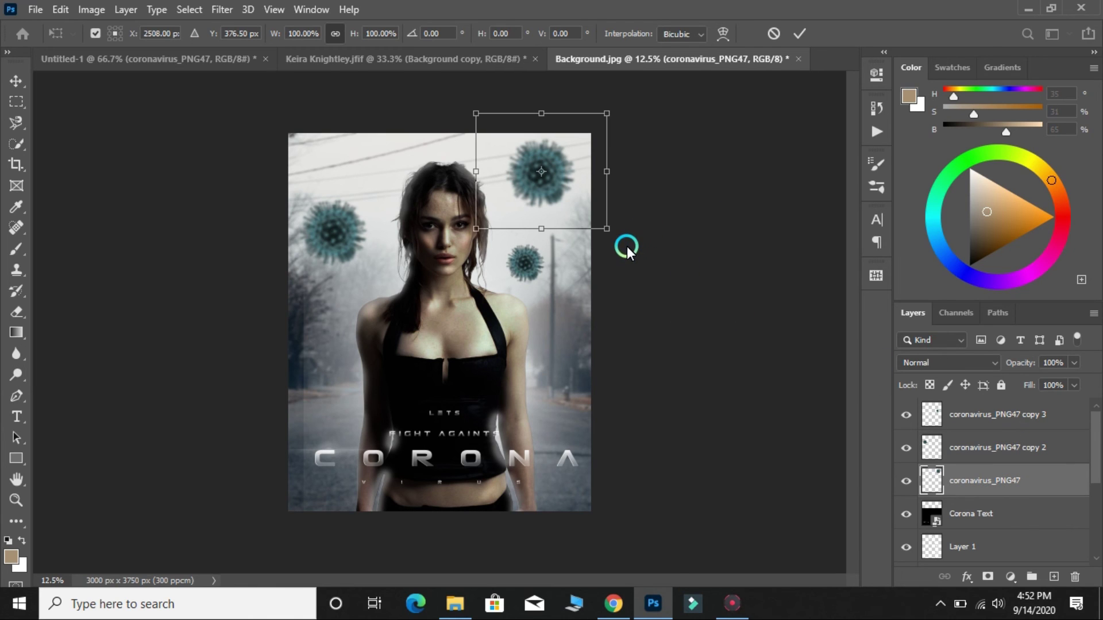
{"action": "left_click_drag", "start_coordinate": [609, 230], "coordinate": [573, 204]}
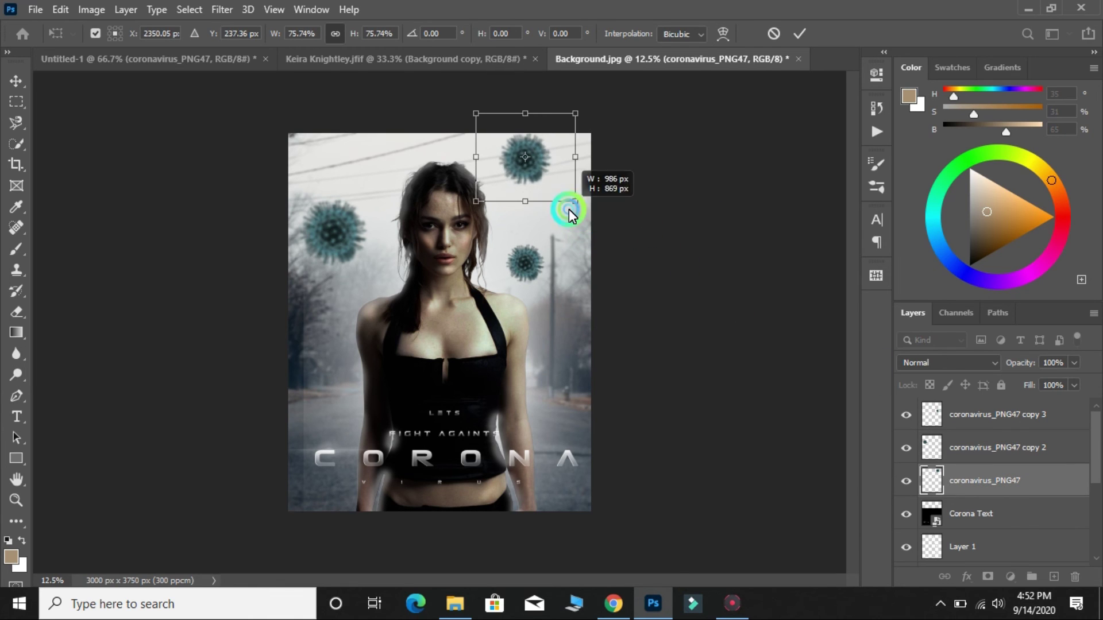
{"action": "left_click", "coordinate": [538, 257]}
{"action": "double_click", "coordinate": [547, 168]}
{"action": "key", "text": "o"}
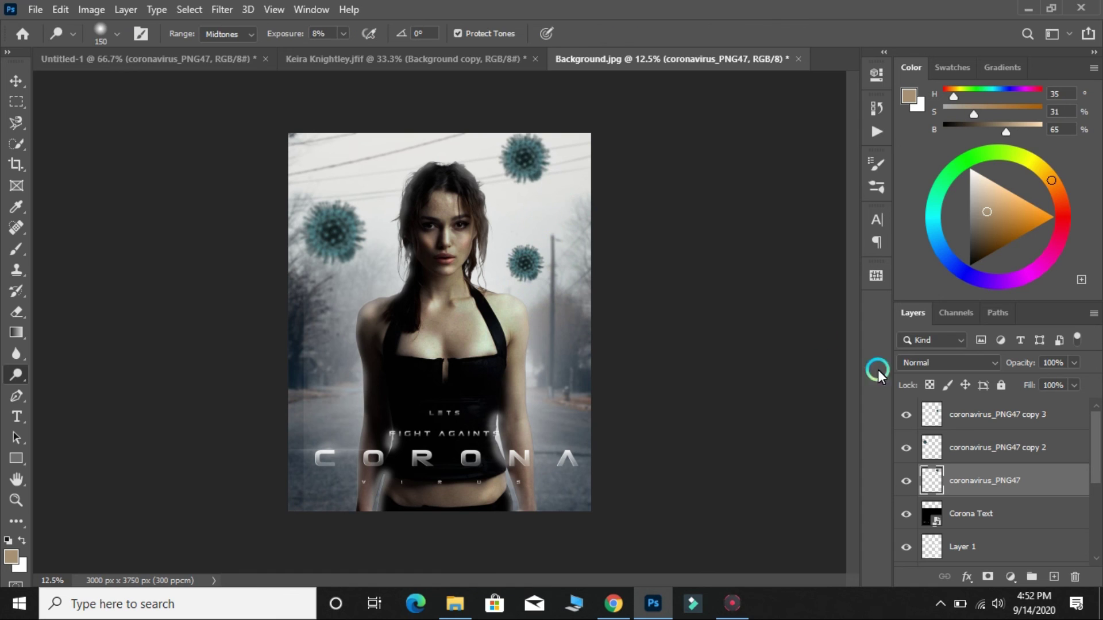
Shrink the lower-right virus (copy 3) and nudge it down-right.
{"action": "left_click", "coordinate": [987, 416]}
{"action": "key", "text": "ctrl+t"}
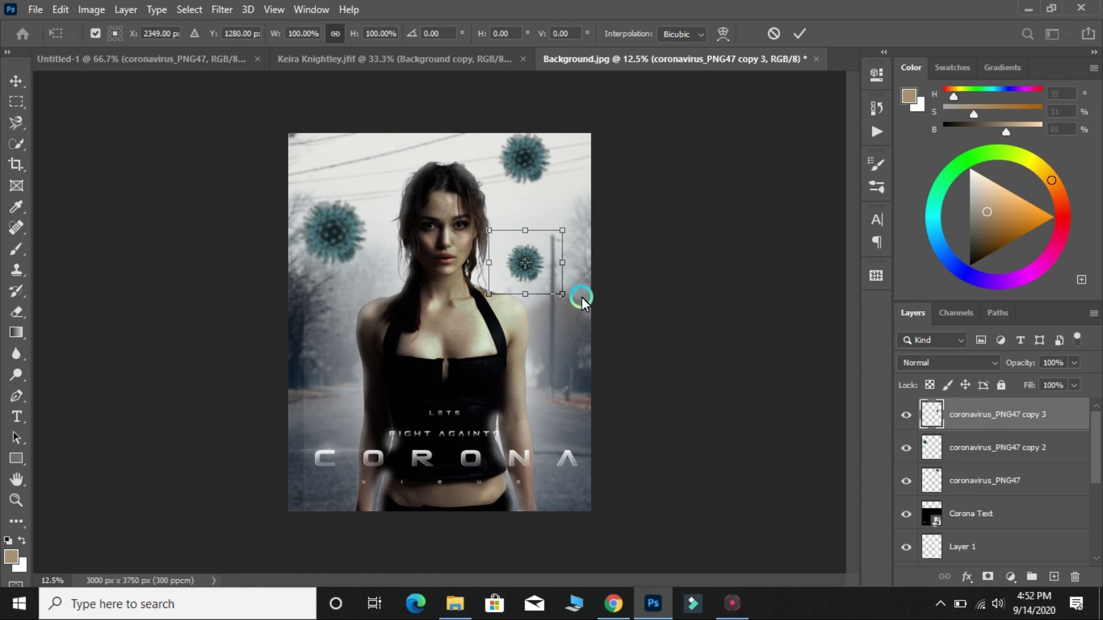
{"action": "mouse_move", "coordinate": [563, 292]}
{"action": "left_mouse_down"}
{"action": "mouse_move", "coordinate": [539, 273]}
{"action": "mouse_move", "coordinate": [549, 296]}
{"action": "left_mouse_up"}
{"action": "key", "text": "Return"}
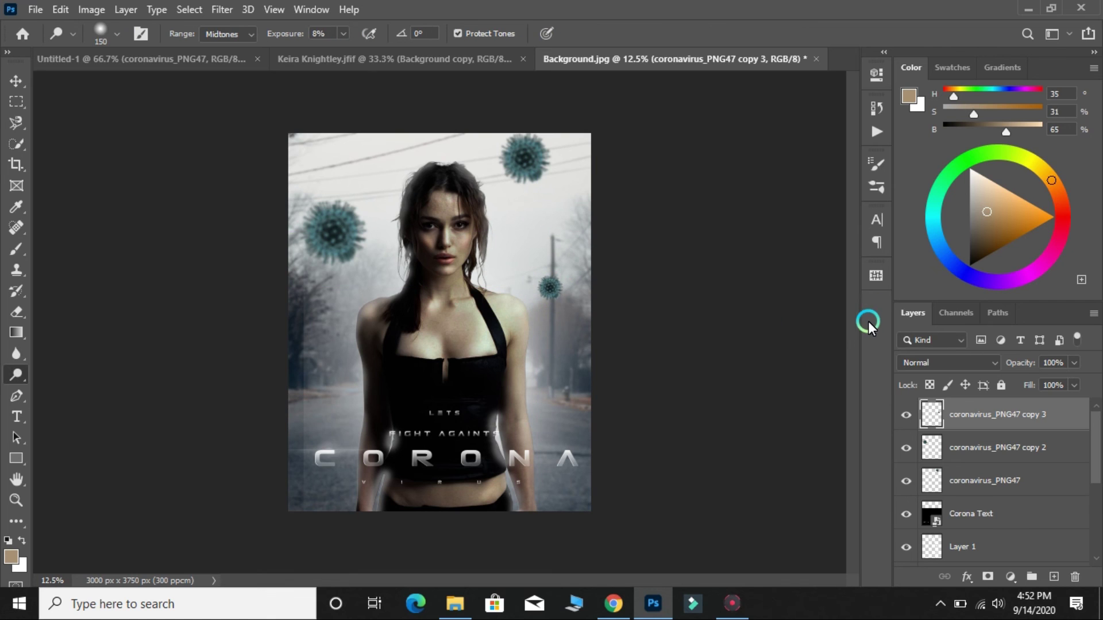
{"action": "scroll", "coordinate": [1009, 451], "scroll_direction": "down", "scroll_amount": 5}
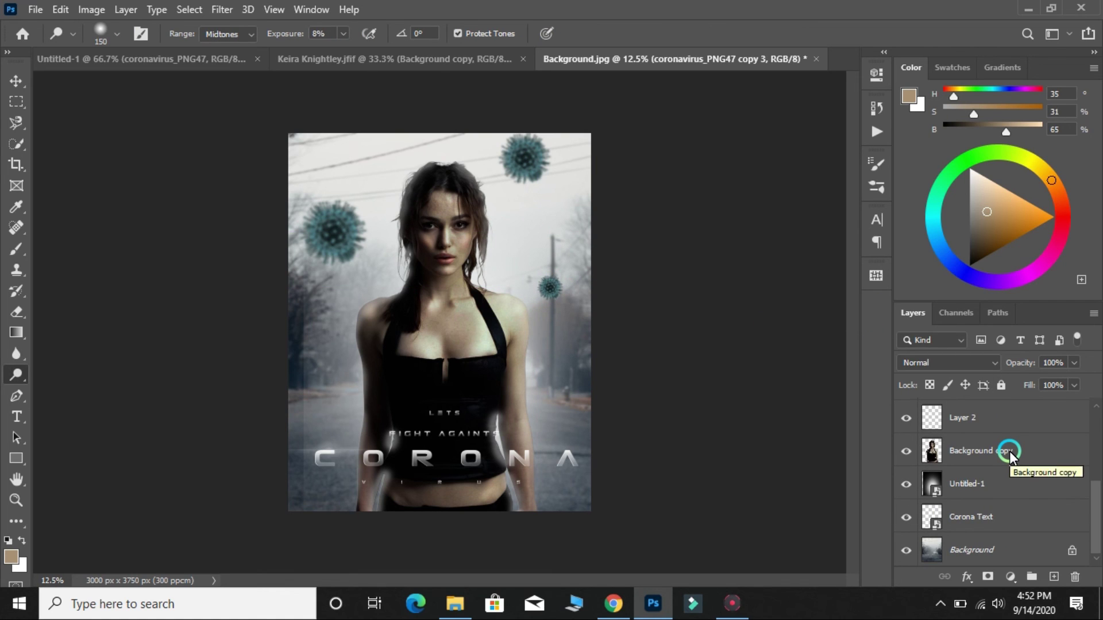
Merge the Background copy, Untitled-1 and Background layers into a single Background layer.
{"action": "left_click", "coordinate": [977, 450]}
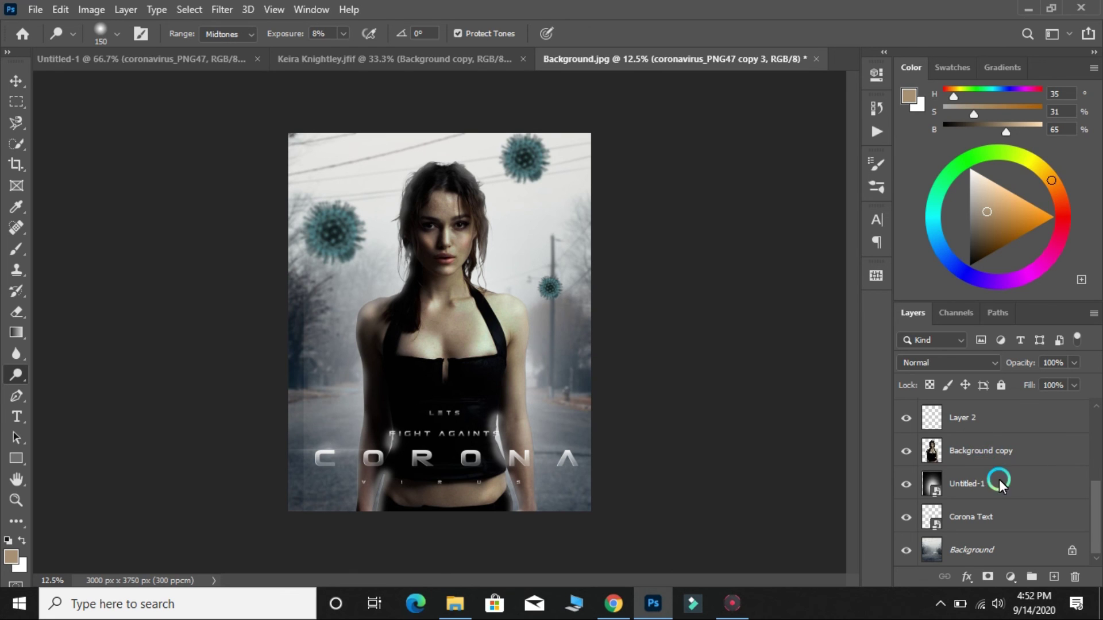
{"action": "left_click", "coordinate": [976, 523], "text": "shift"}
{"action": "scroll", "coordinate": [976, 523], "scroll_direction": "down", "scroll_amount": 1}
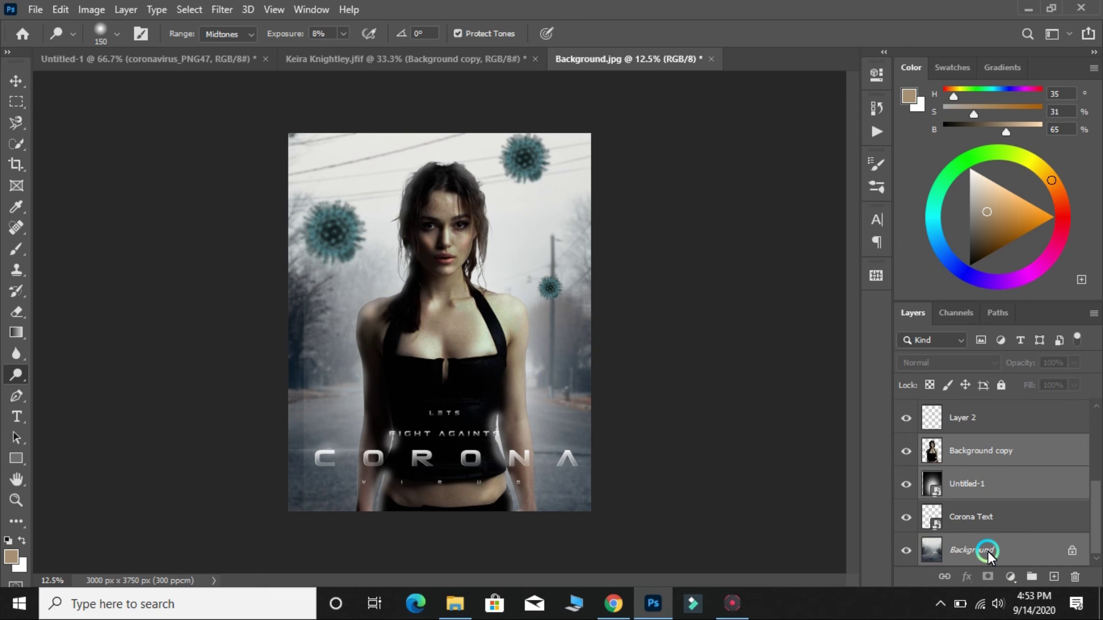
{"action": "right_click", "coordinate": [987, 551]}
{"action": "left_click", "coordinate": [1035, 479]}
{"action": "left_click", "coordinate": [962, 547]}
{"action": "scroll", "coordinate": [898, 526], "scroll_direction": "up", "scroll_amount": 1}
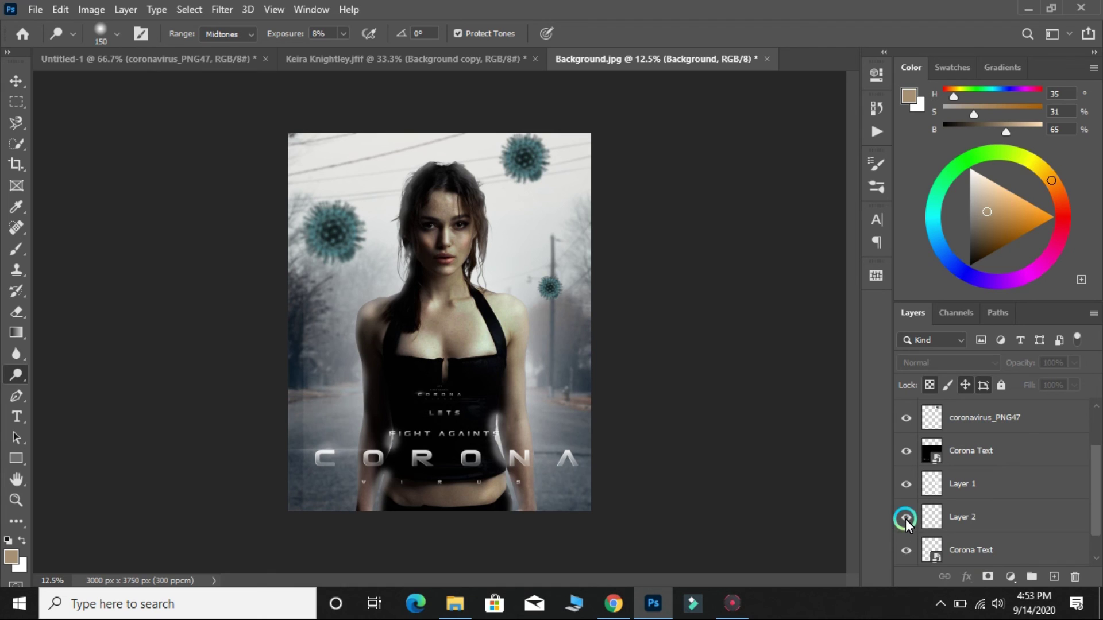
{"action": "scroll", "coordinate": [957, 529], "scroll_direction": "down", "scroll_amount": 1}
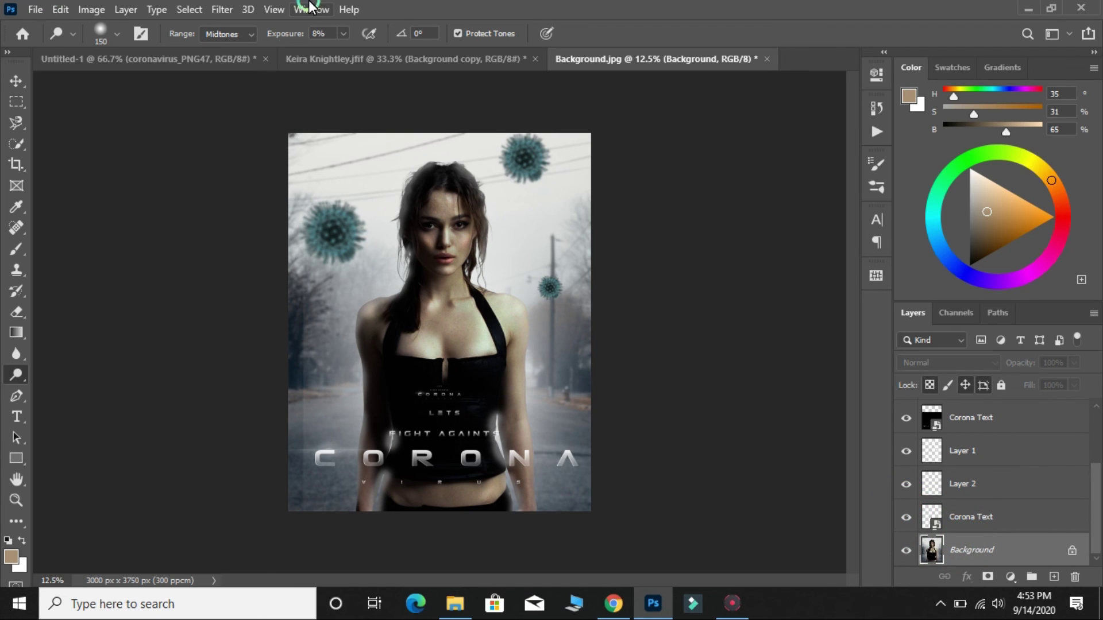
Open the Camera Raw Filter on Background, apply the Turquoise & Red preset and favourite it.
{"action": "left_click", "coordinate": [220, 8]}
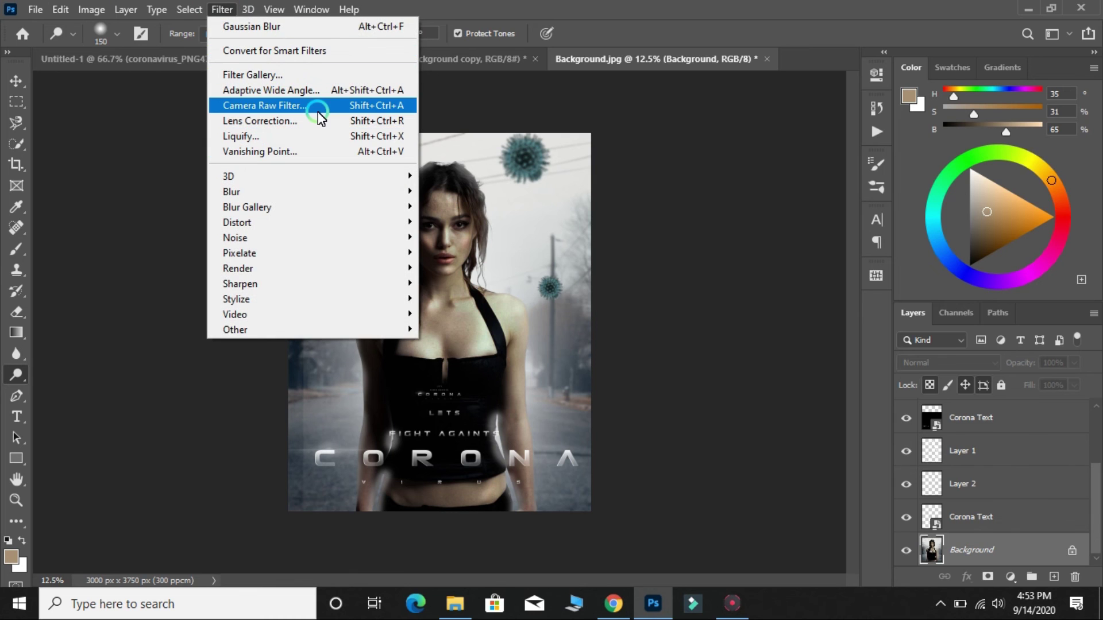
{"action": "left_click", "coordinate": [316, 106]}
{"action": "scroll", "coordinate": [865, 280], "scroll_direction": "down", "scroll_amount": 2}
{"action": "scroll", "coordinate": [932, 327], "scroll_direction": "down", "scroll_amount": 2}
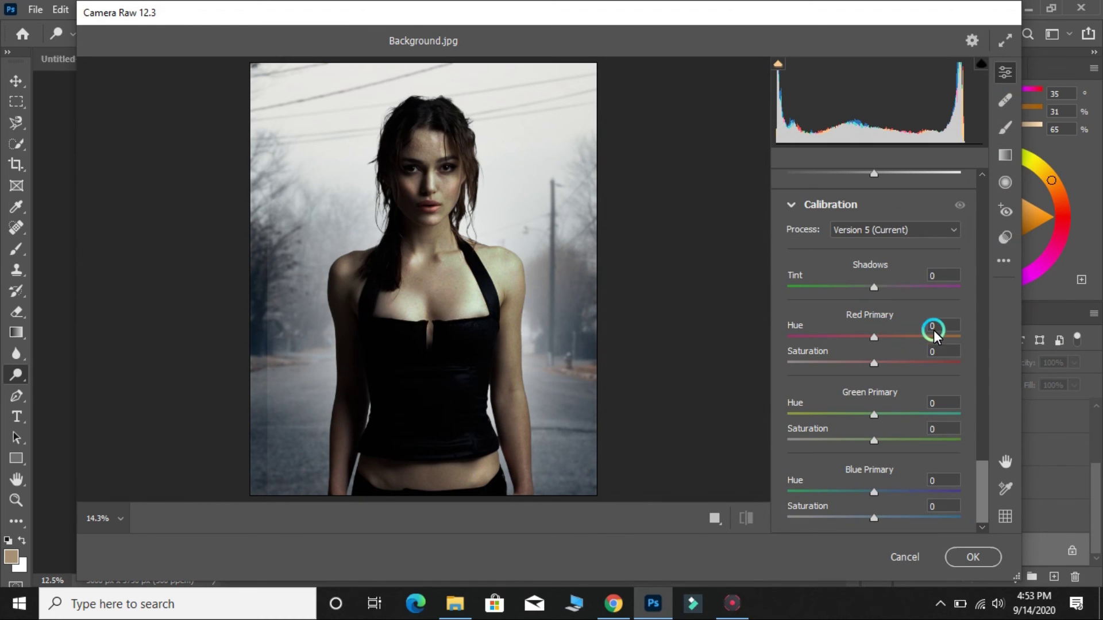
{"action": "left_click", "coordinate": [1005, 237]}
{"action": "scroll", "coordinate": [777, 320], "scroll_direction": "down", "scroll_amount": 2}
{"action": "left_click", "coordinate": [839, 365]}
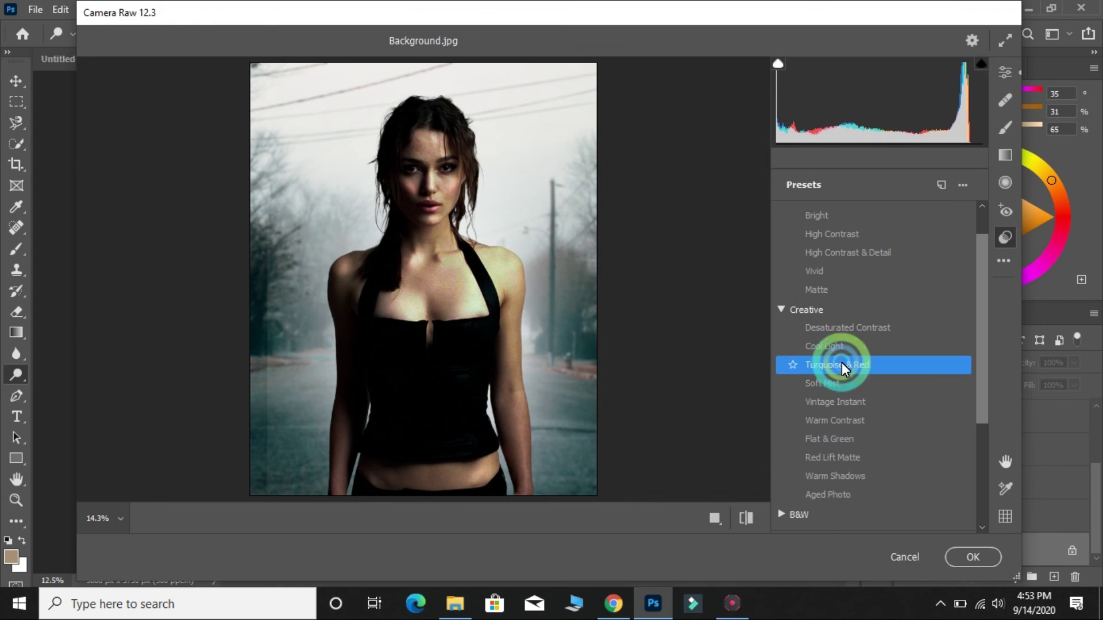
{"action": "left_click", "coordinate": [793, 364]}
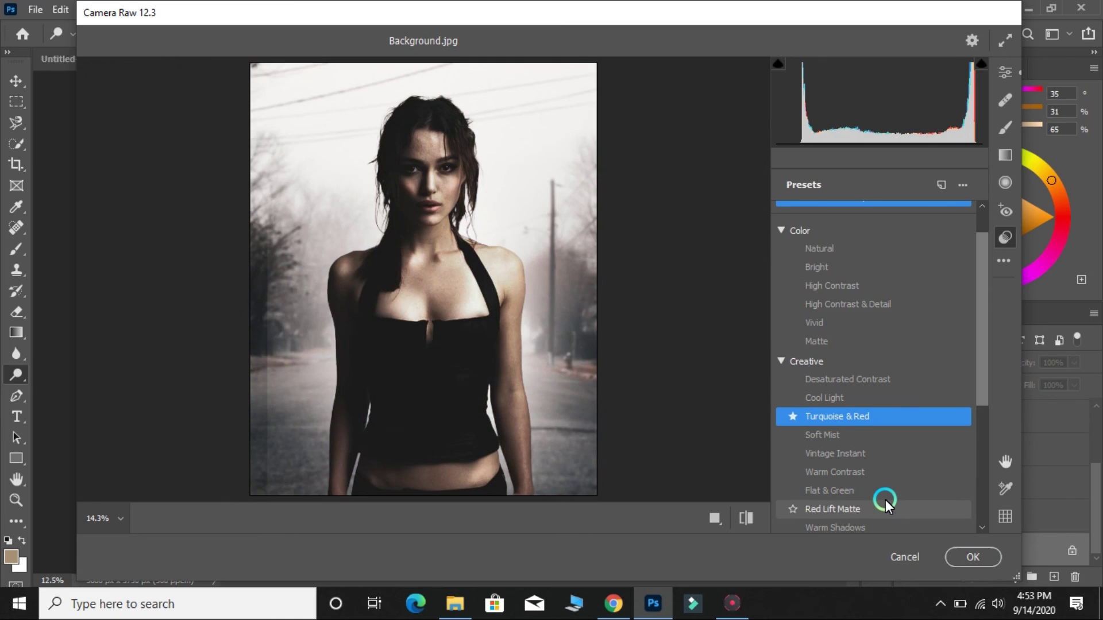
Compare the Red Lift Matte preset against the poster, then reapply Turquoise & Red.
{"action": "scroll", "coordinate": [884, 499], "scroll_direction": "down", "scroll_amount": 2}
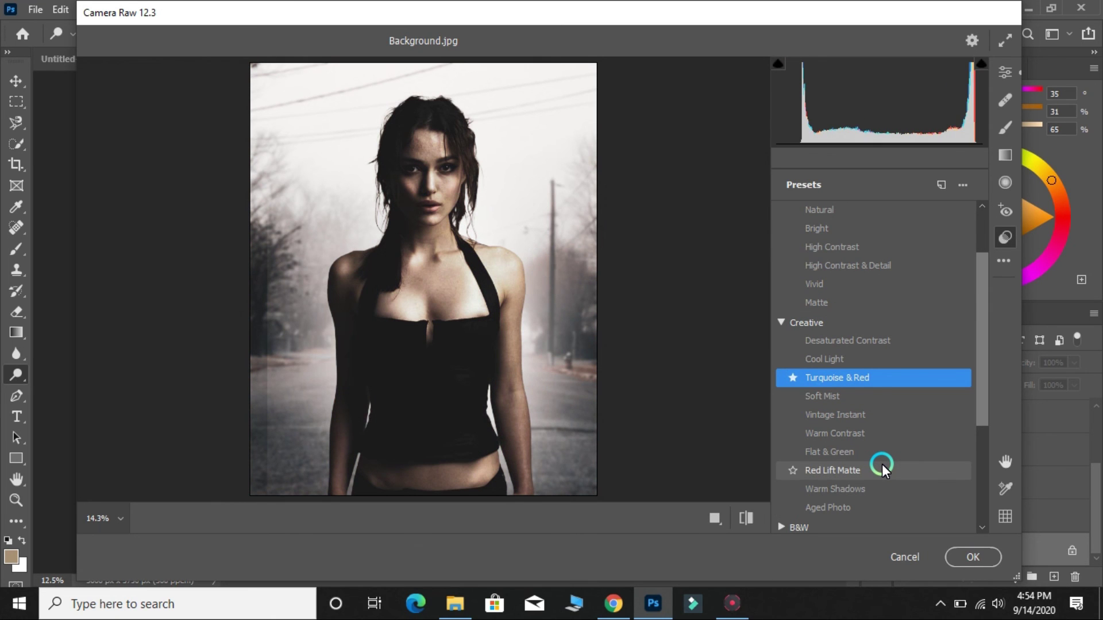
{"action": "left_click", "coordinate": [881, 468]}
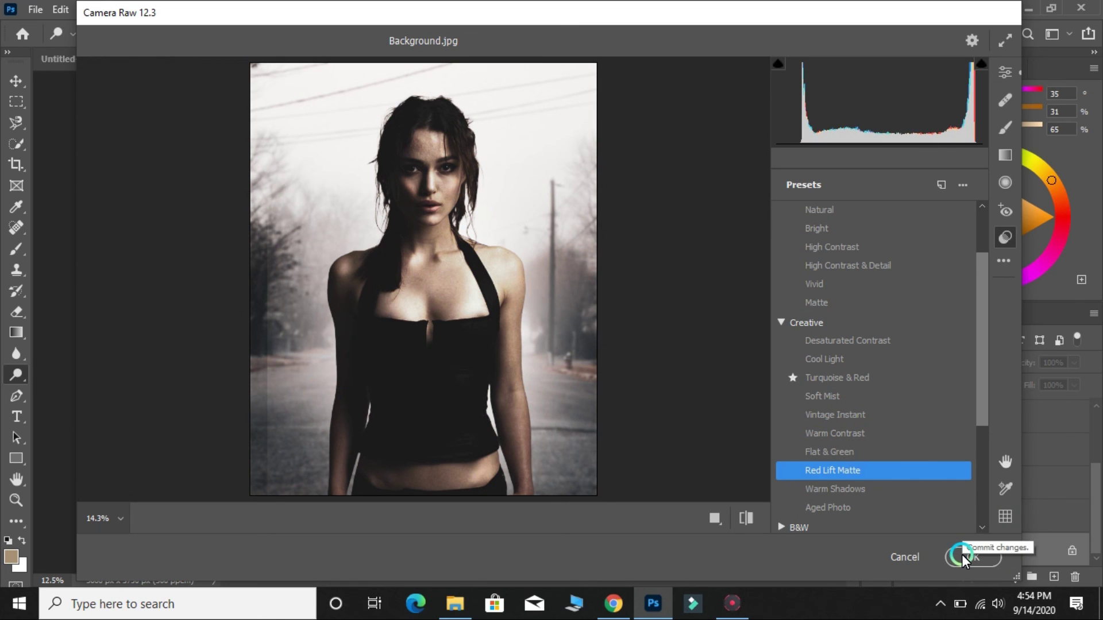
{"action": "scroll", "coordinate": [929, 312], "scroll_direction": "up", "scroll_amount": 2}
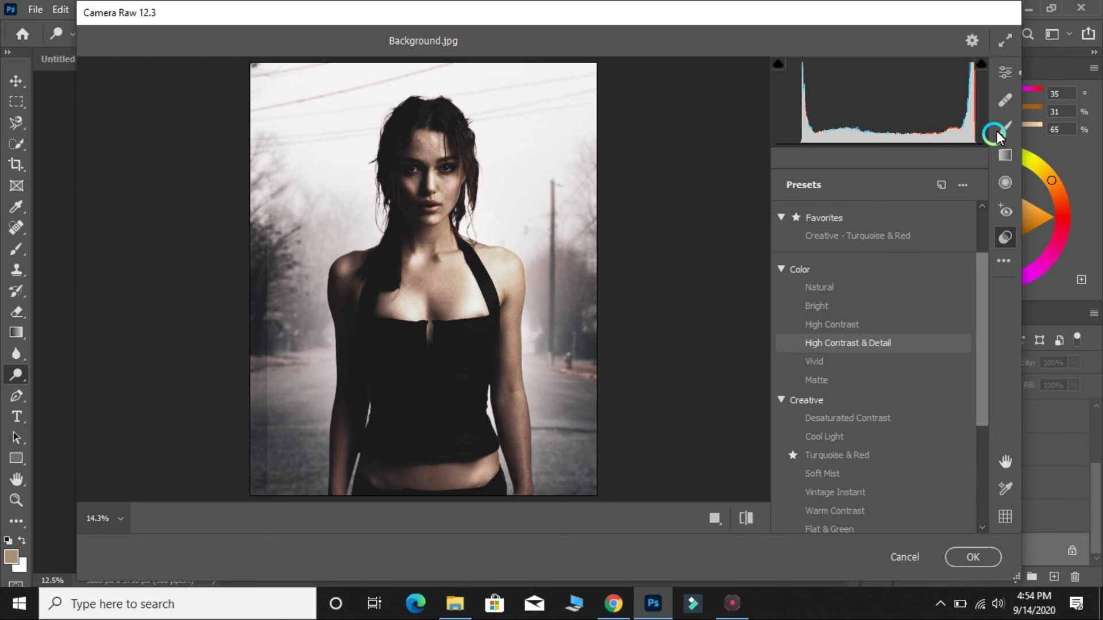
{"action": "left_click", "coordinate": [998, 76]}
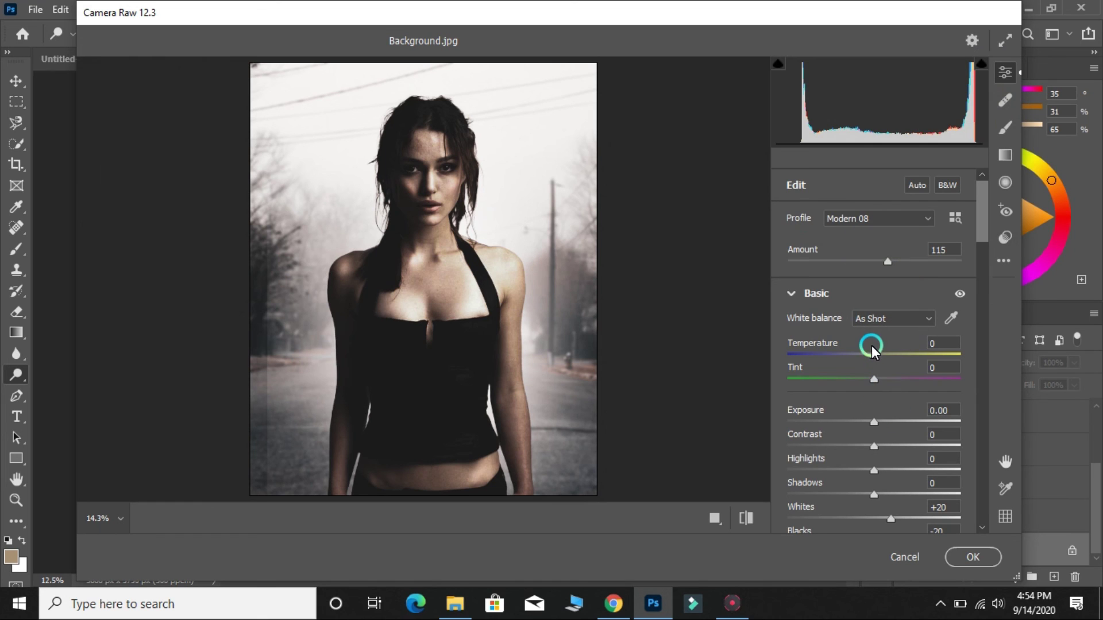
{"action": "left_click_drag", "start_coordinate": [629, 12], "coordinate": [651, 328]}
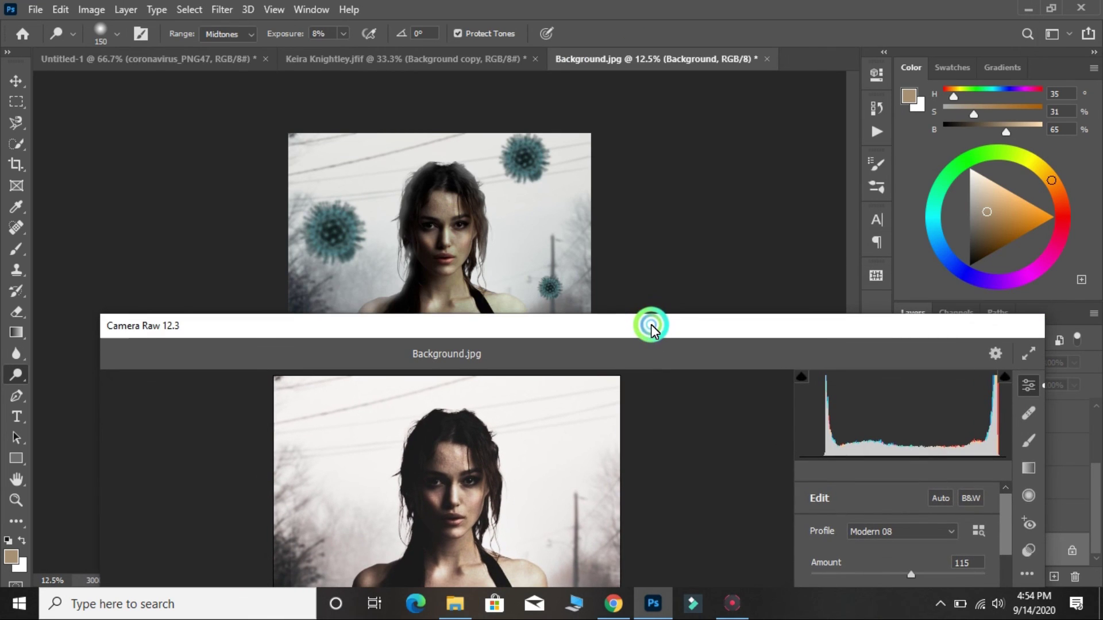
{"action": "mouse_move", "coordinate": [652, 328]}
{"action": "left_mouse_down"}
{"action": "mouse_move", "coordinate": [598, 120]}
{"action": "mouse_move", "coordinate": [633, 2]}
{"action": "left_mouse_up"}
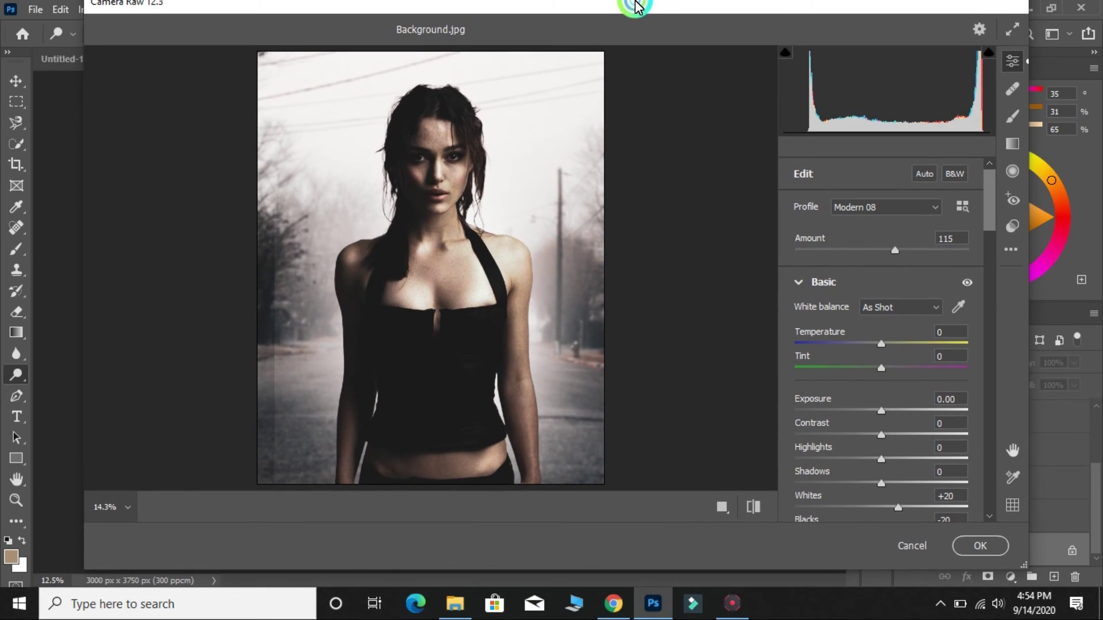
{"action": "left_click", "coordinate": [1012, 238]}
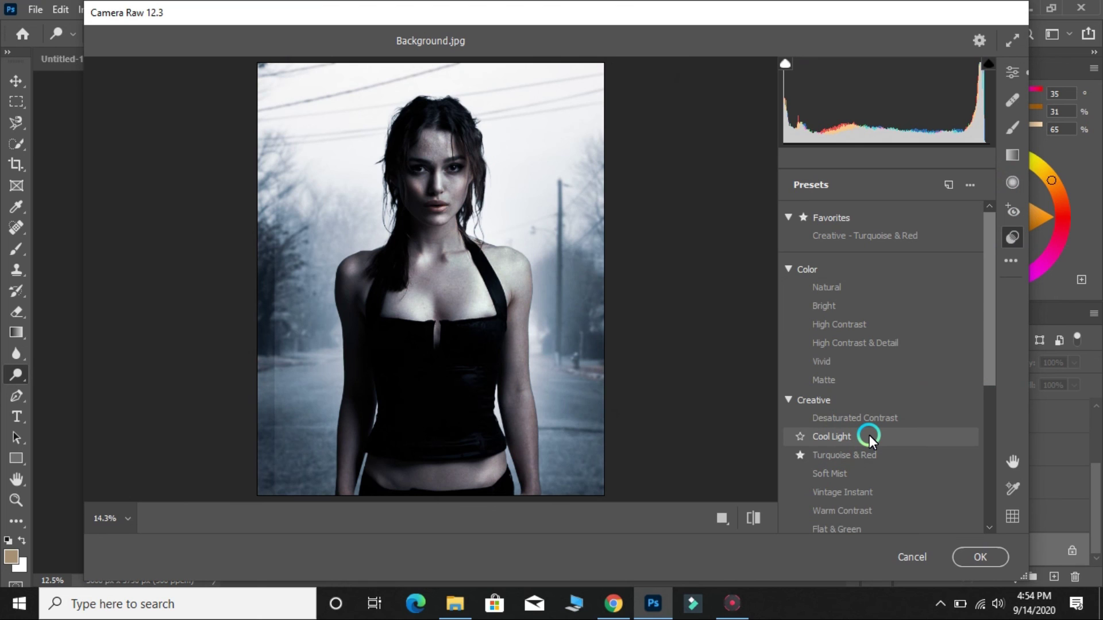
{"action": "scroll", "coordinate": [870, 435], "scroll_direction": "down", "scroll_amount": 1}
{"action": "left_click", "coordinate": [874, 413]}
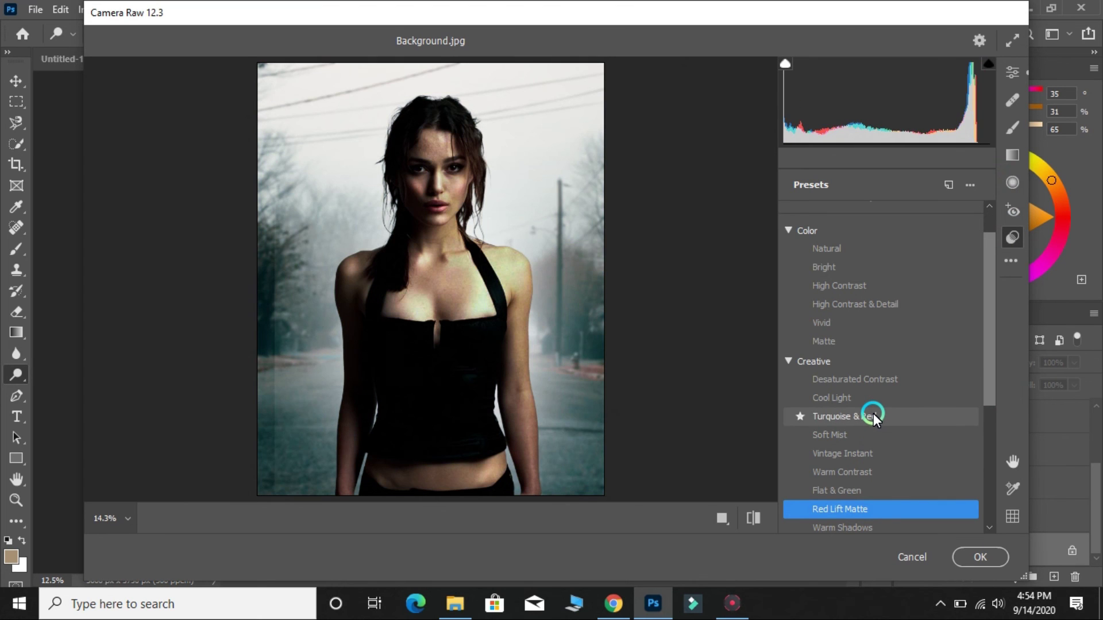